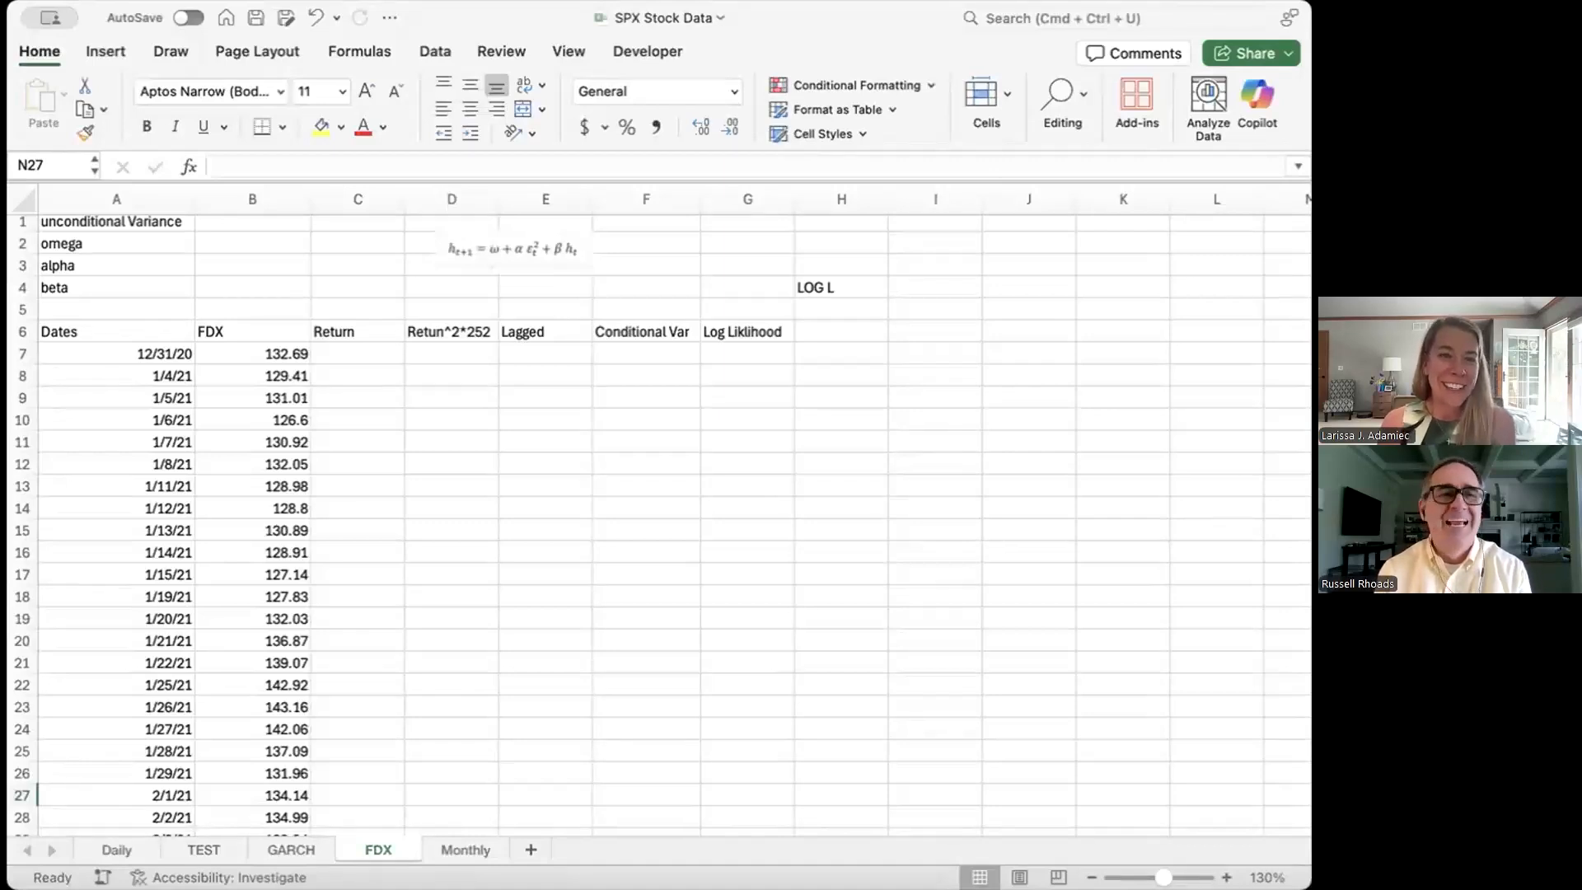
# Step: Look over the Monthly and TEST sheets, then return to the FDX sheet
pyautogui.click(468, 843)
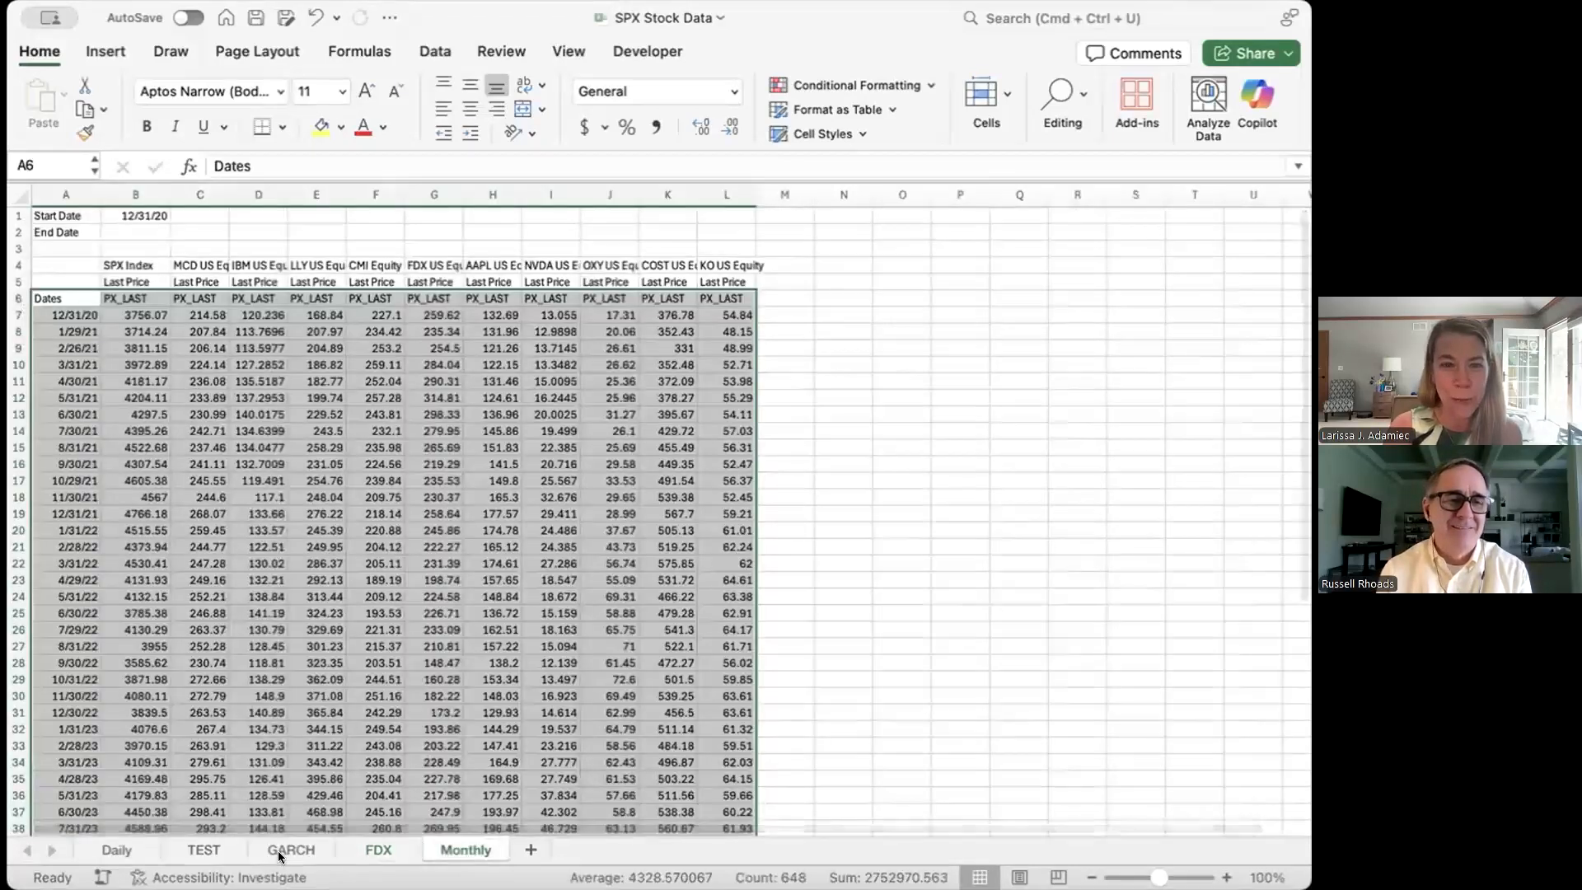
pyautogui.click(204, 850)
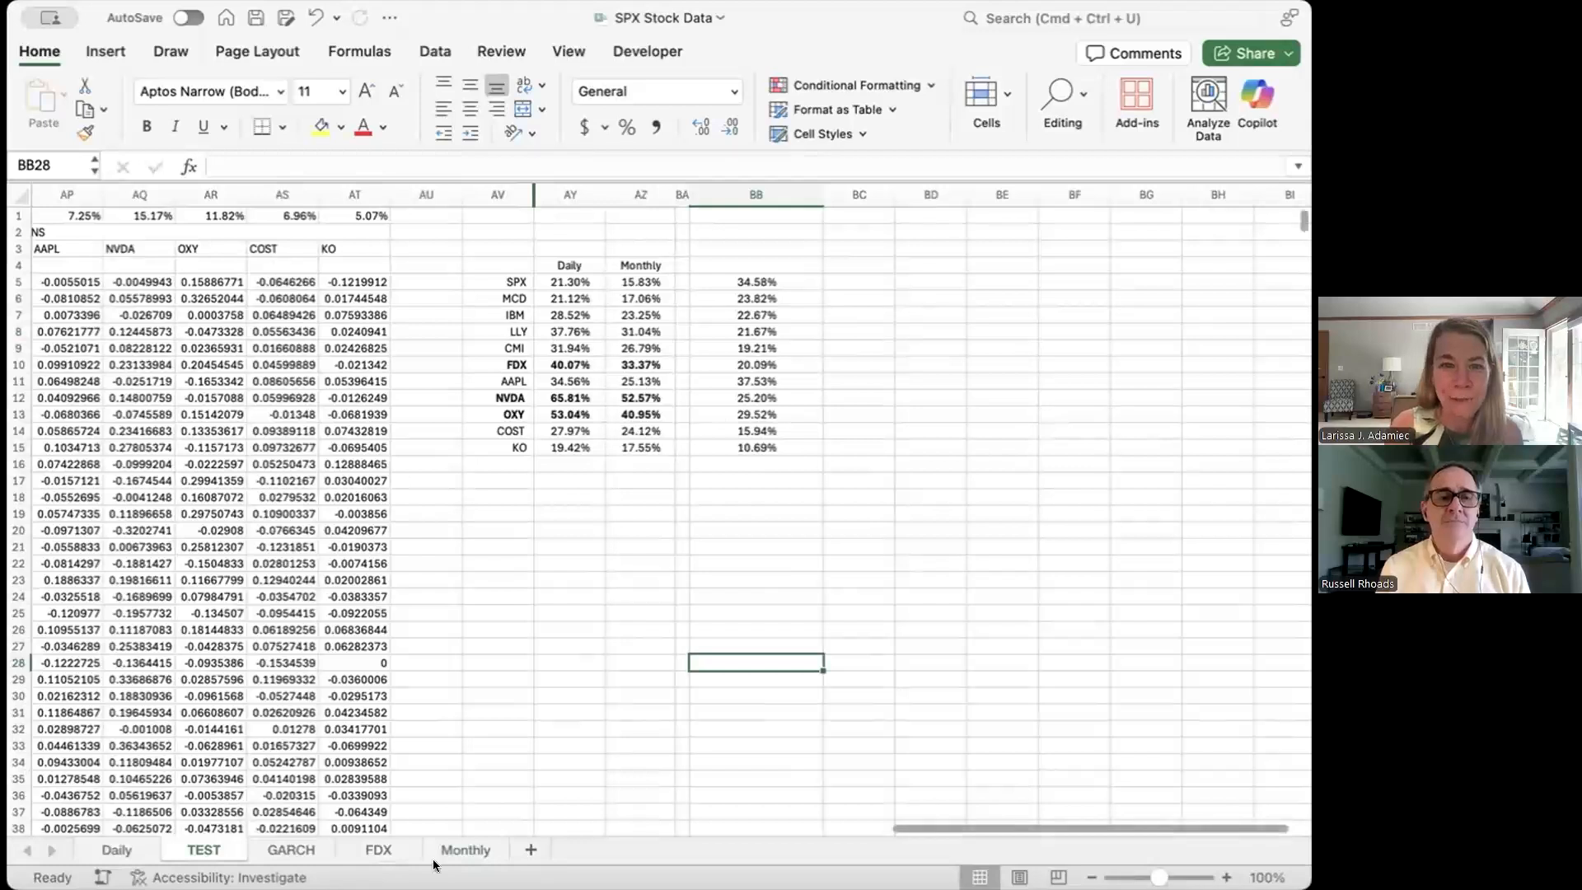
pyautogui.click(379, 849)
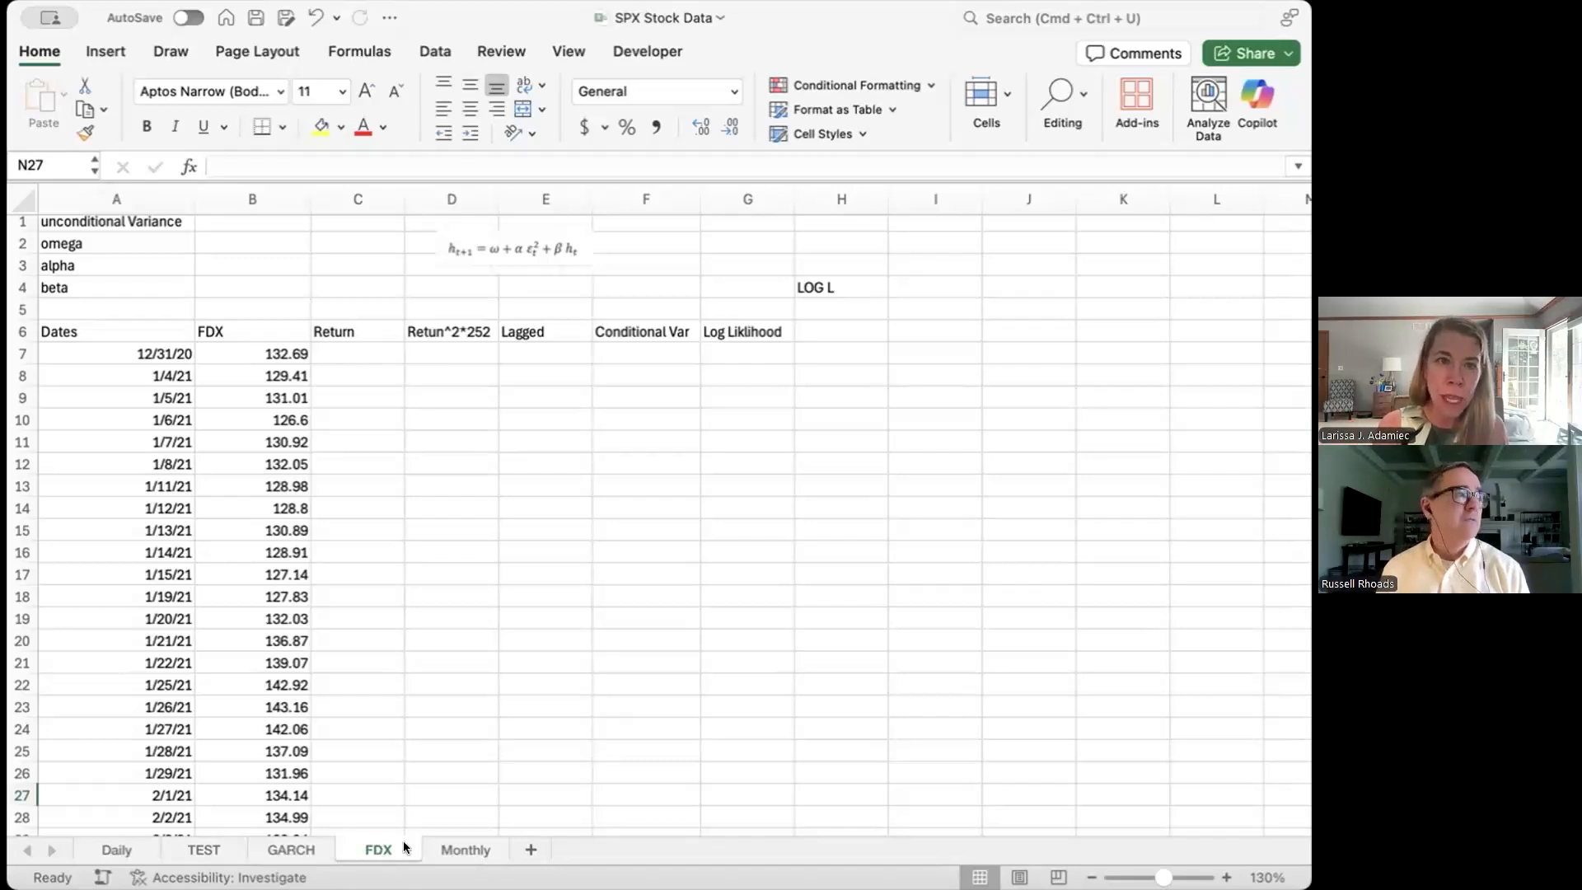
# Step: Enter omega 0.012, alpha 0.054 and beta 0.23 in cells B2 to B4
pyautogui.click(259, 243)
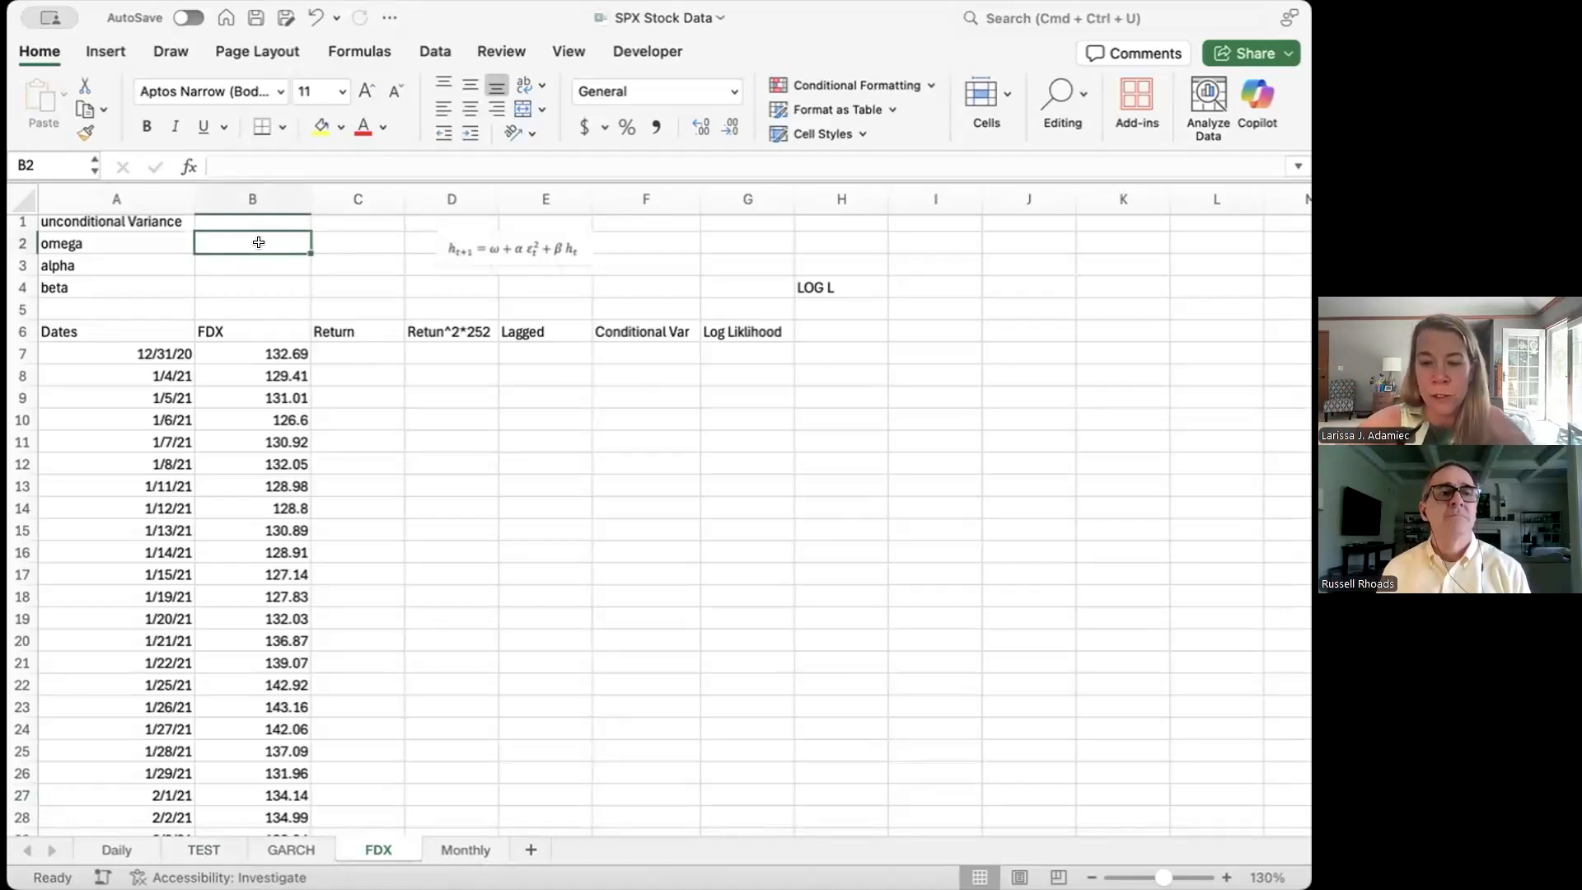
pyautogui.write('.012')
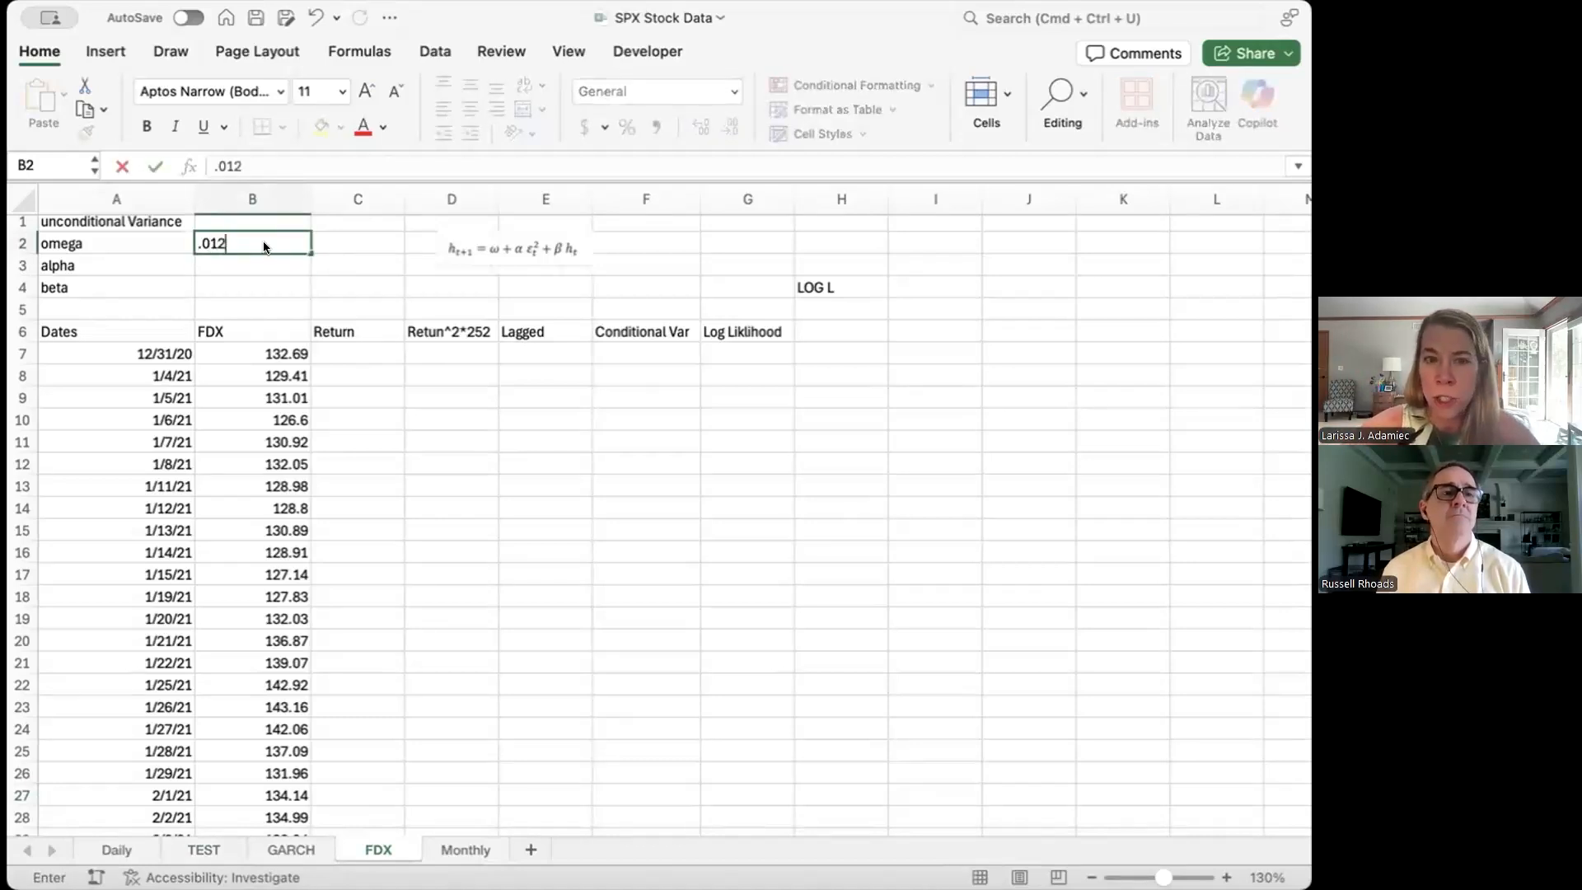
pyautogui.press('Return')
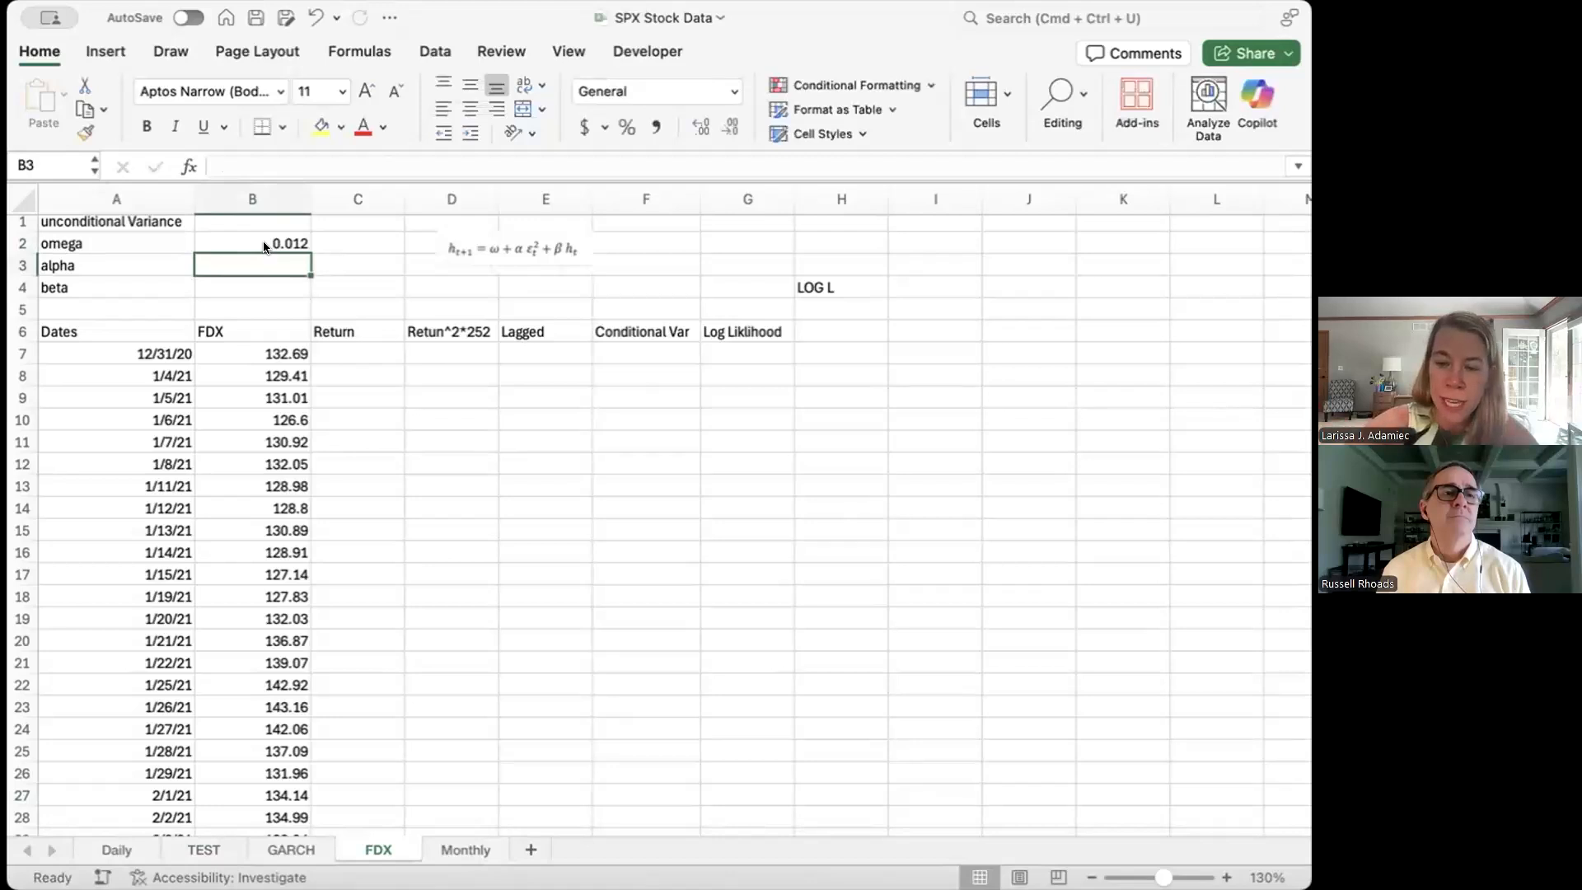
pyautogui.write('.054')
pyautogui.press('Return')
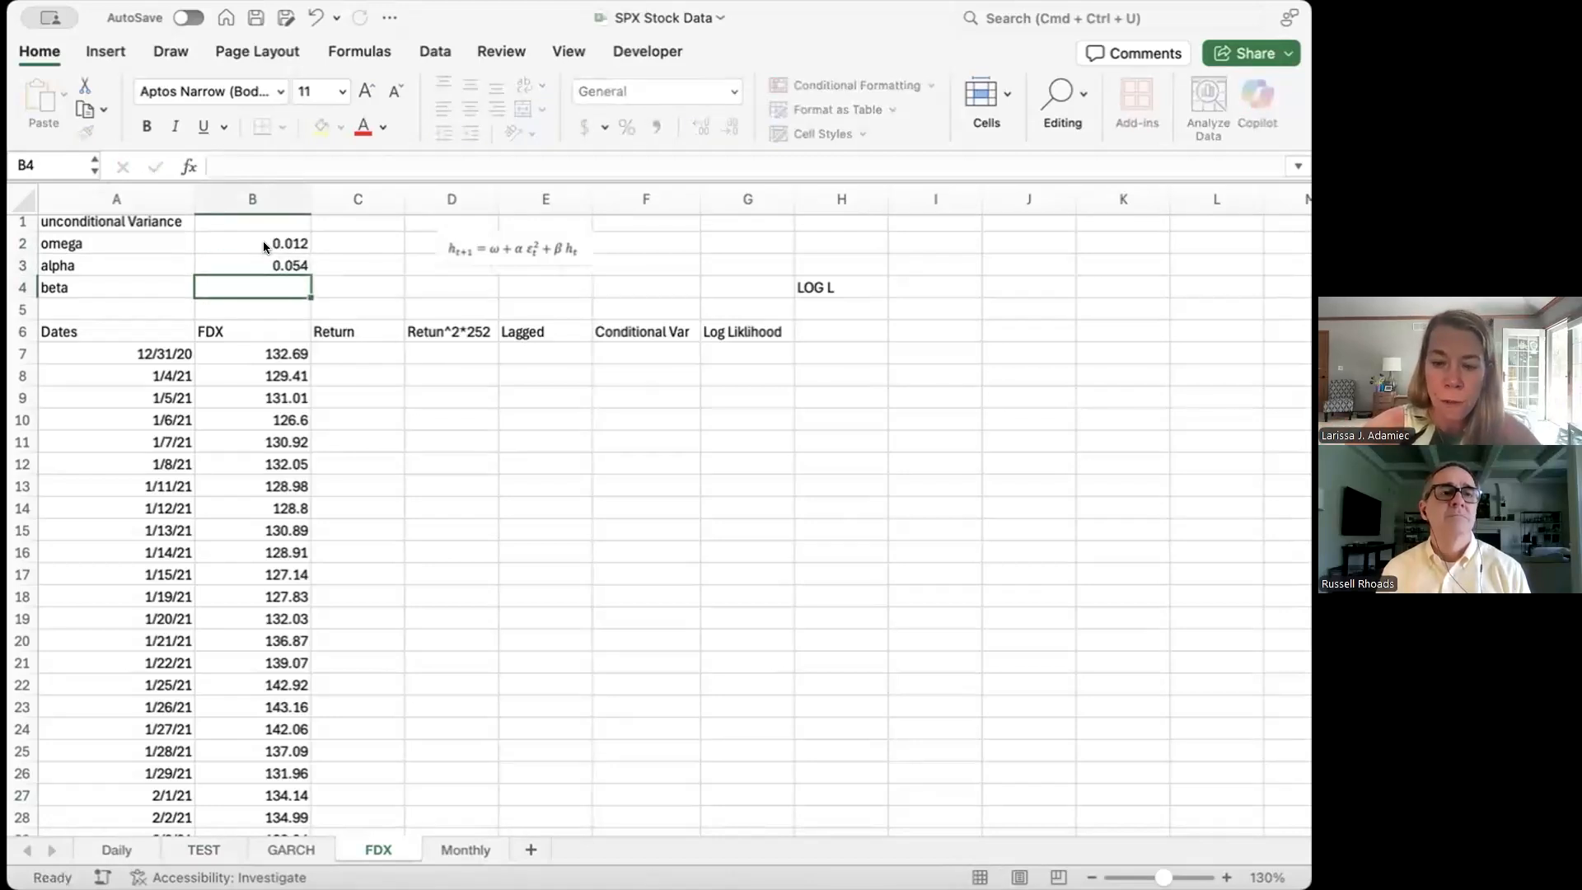
pyautogui.write('.')
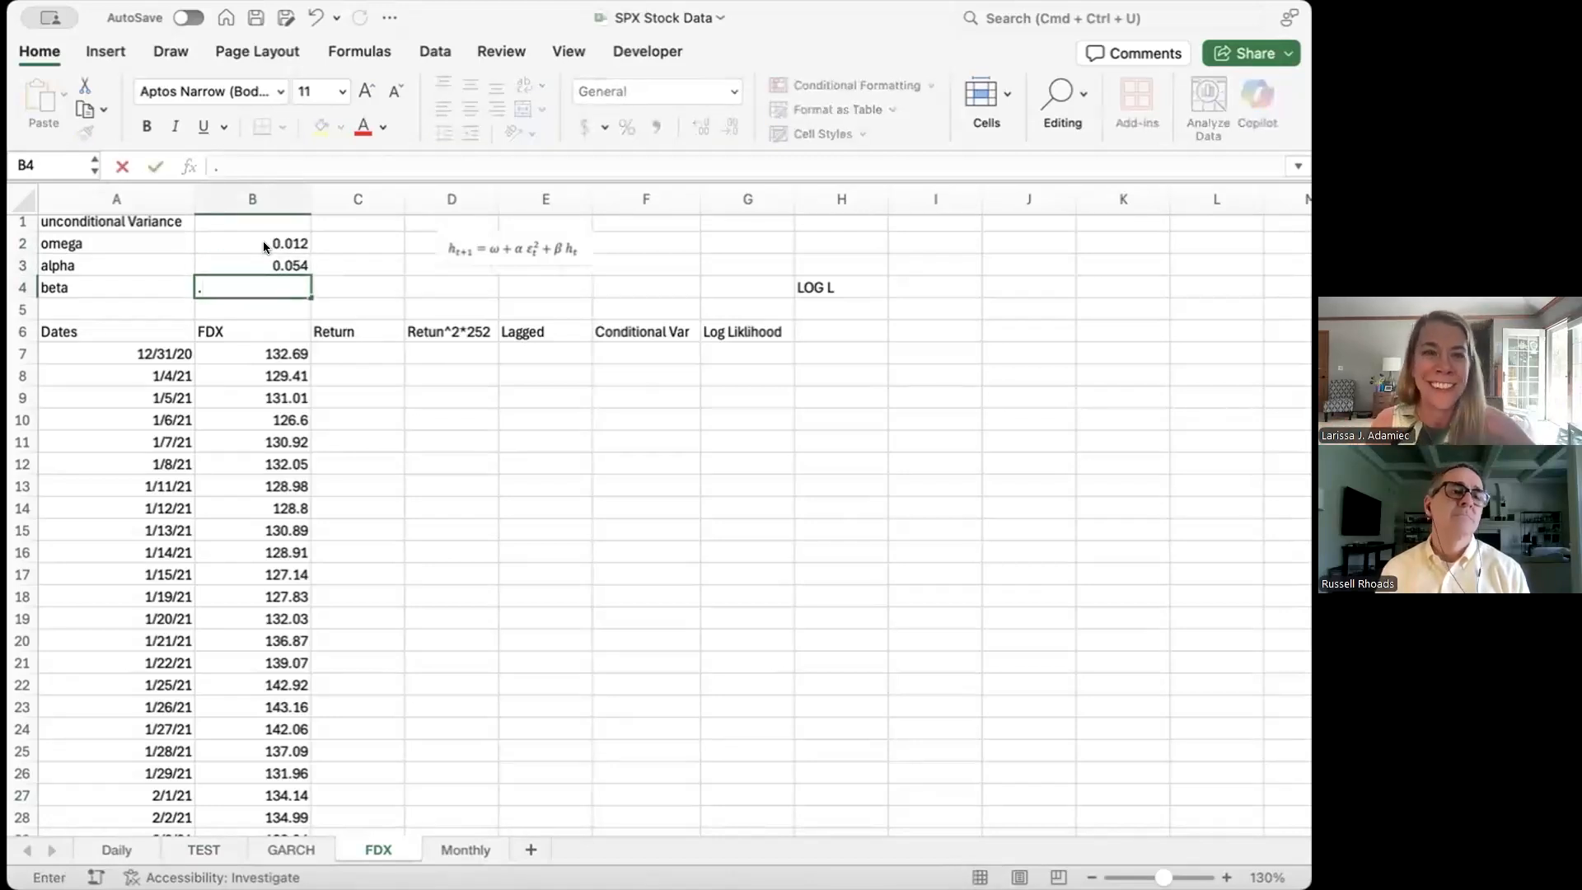
pyautogui.write('23')
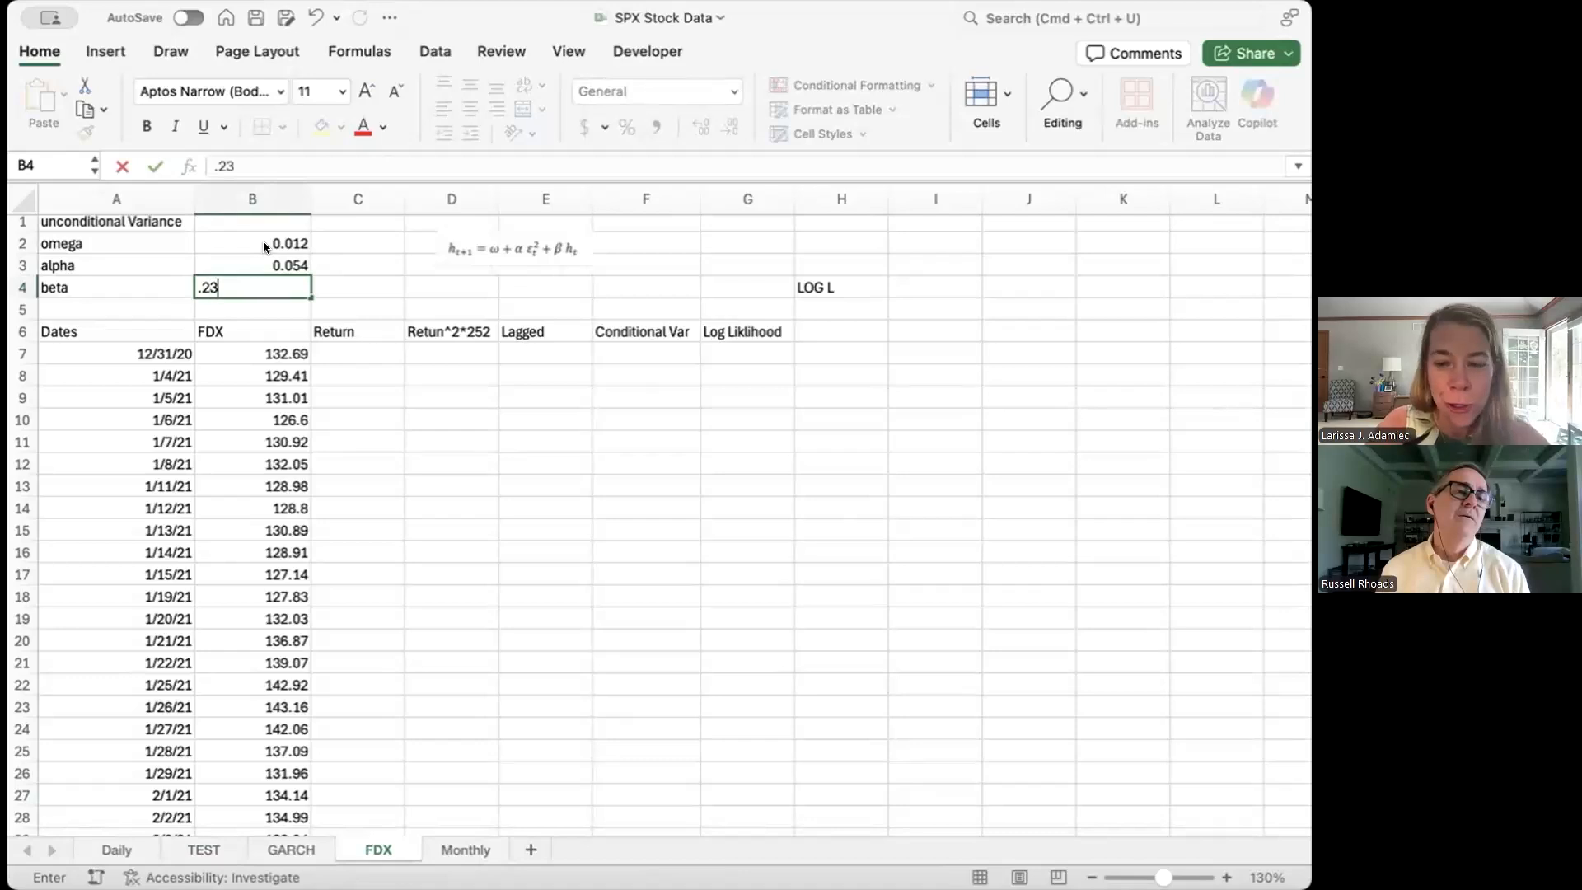
pyautogui.press('Up')
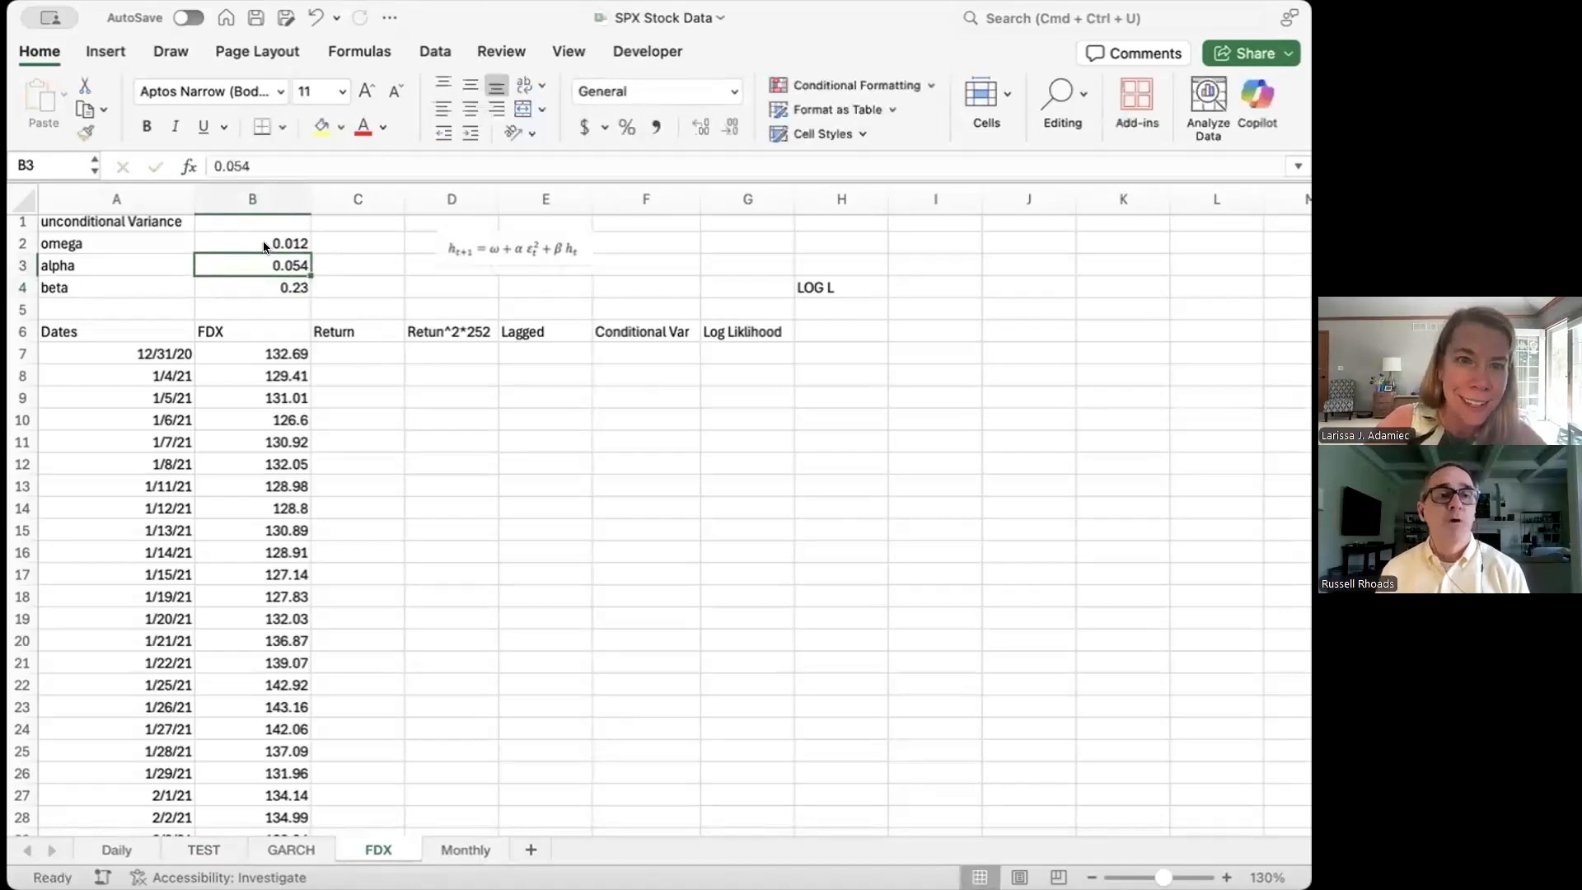
# Step: Correct alpha in B3 from 0.054 to 0.034
pyautogui.click(243, 166)
pyautogui.press('BackSpace')
pyautogui.write('3')
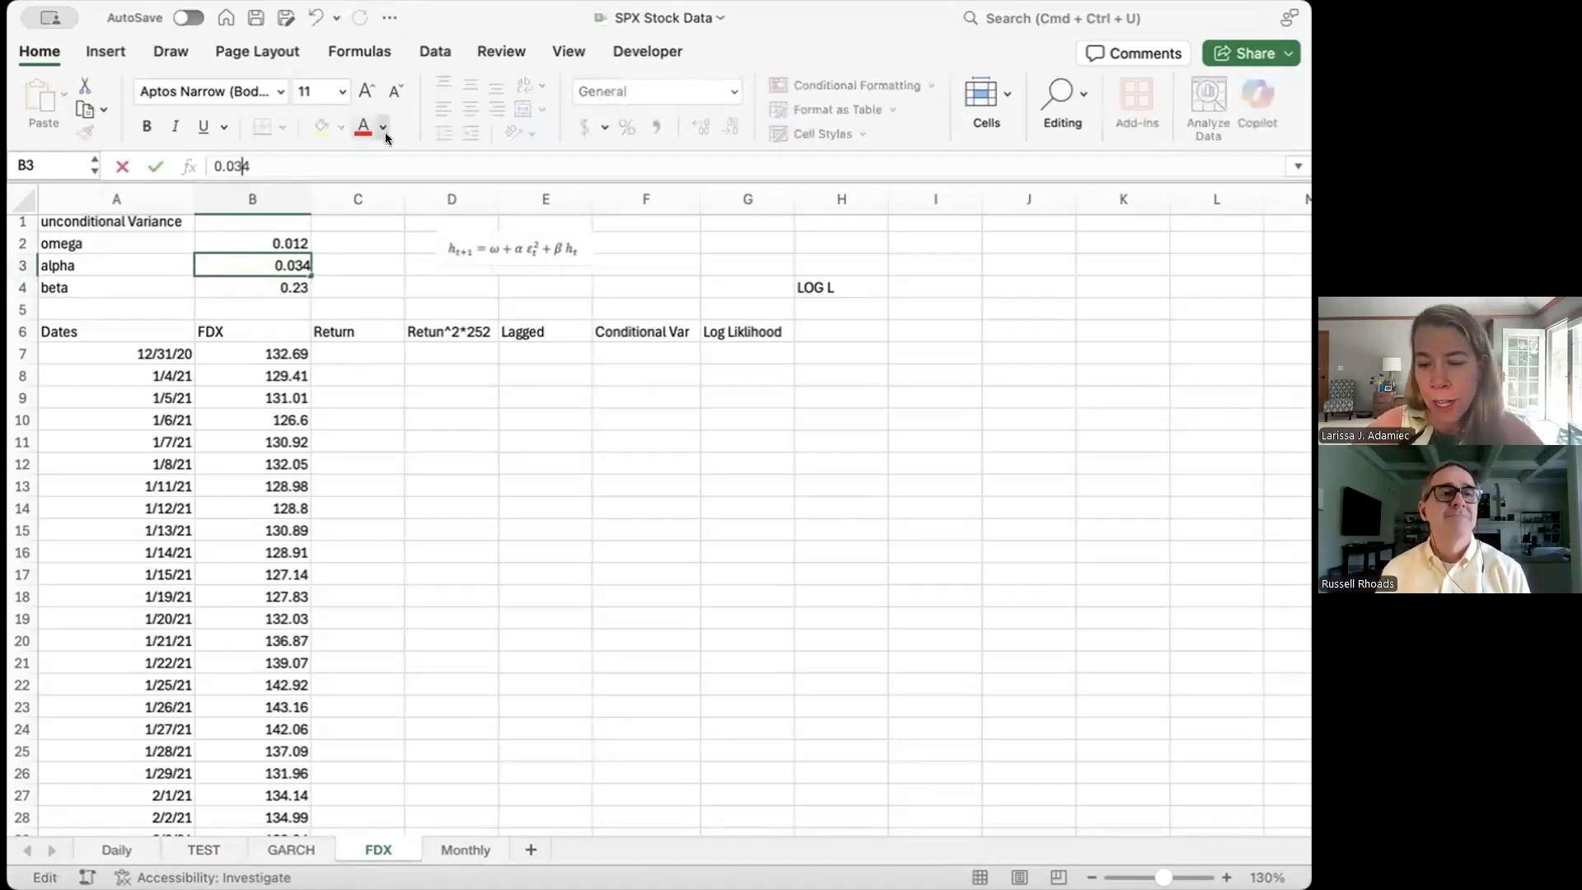
pyautogui.press('Return')
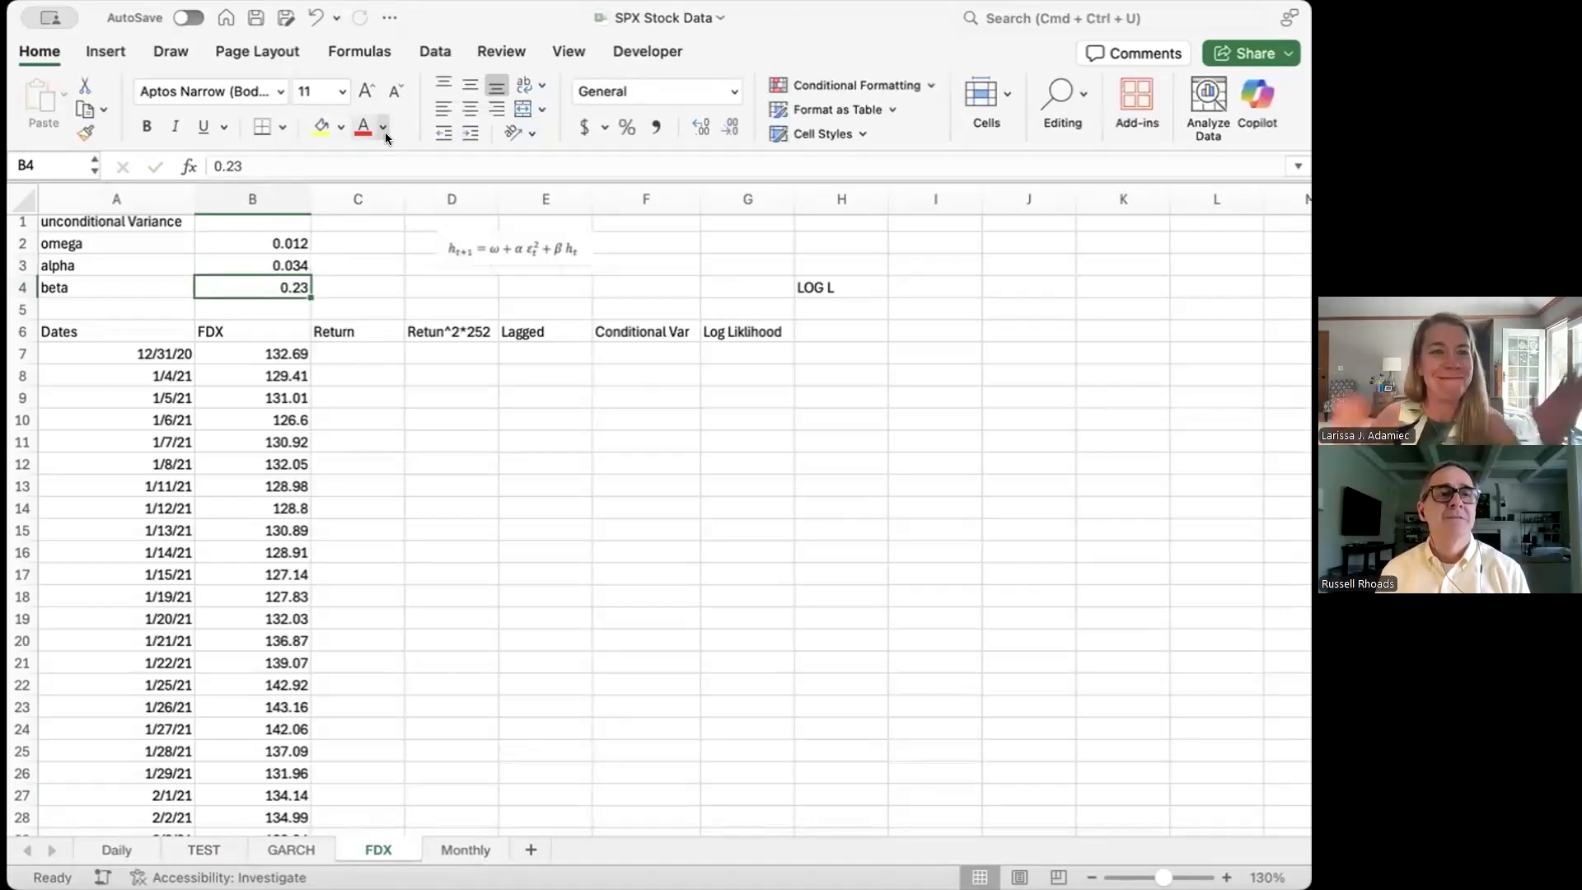
# Step: Enter =(B8-B7)/B7 in C8 and fill it down the whole Return column
pyautogui.click(341, 372)
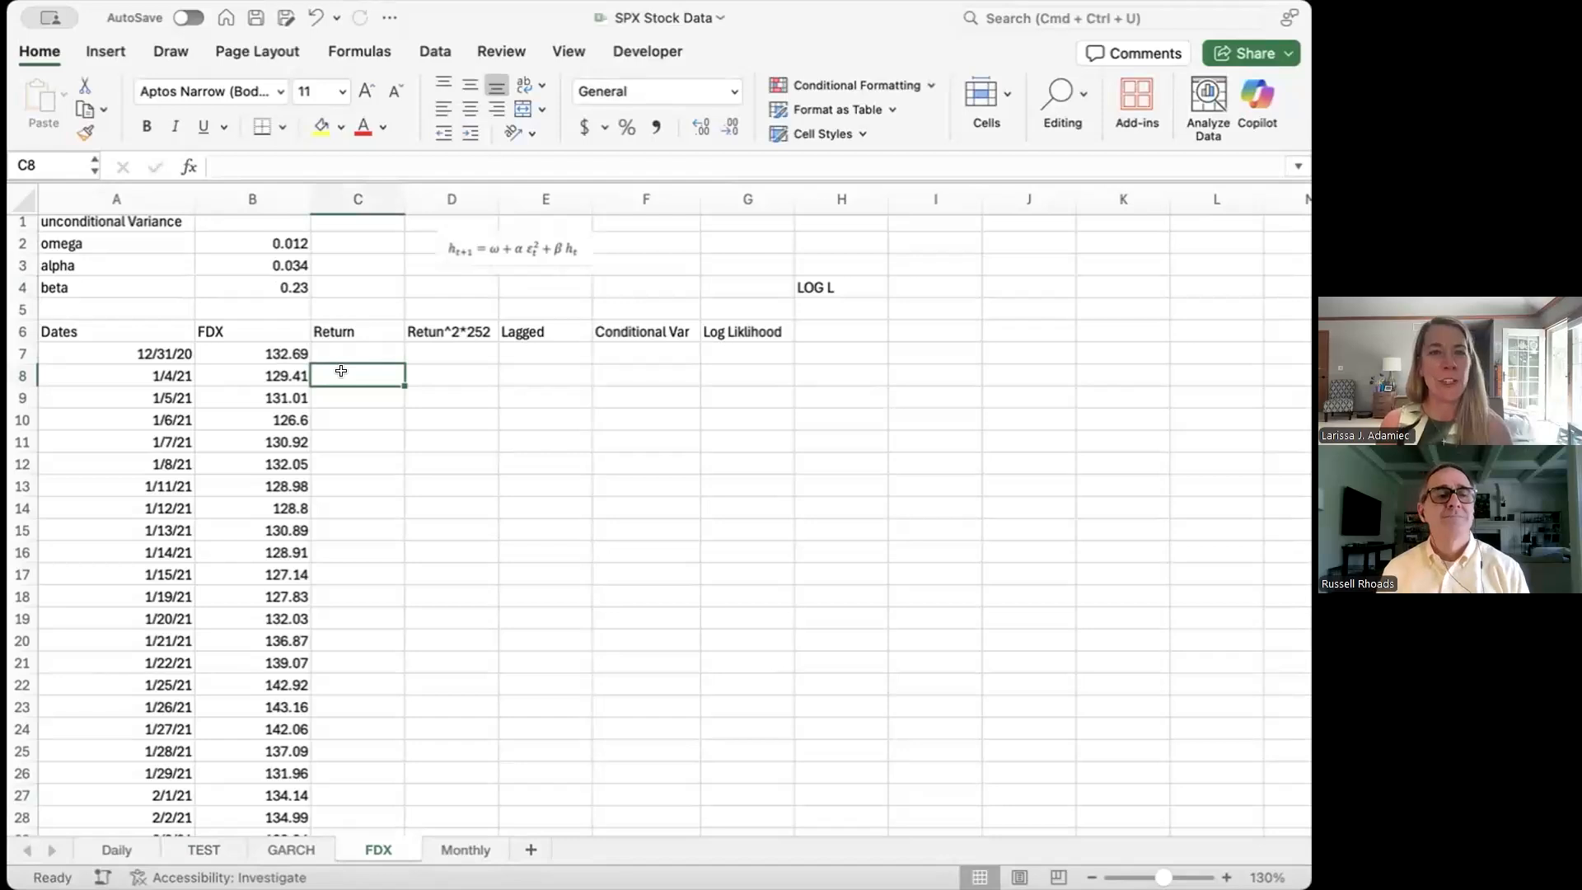
pyautogui.scroll(2, 341, 371)
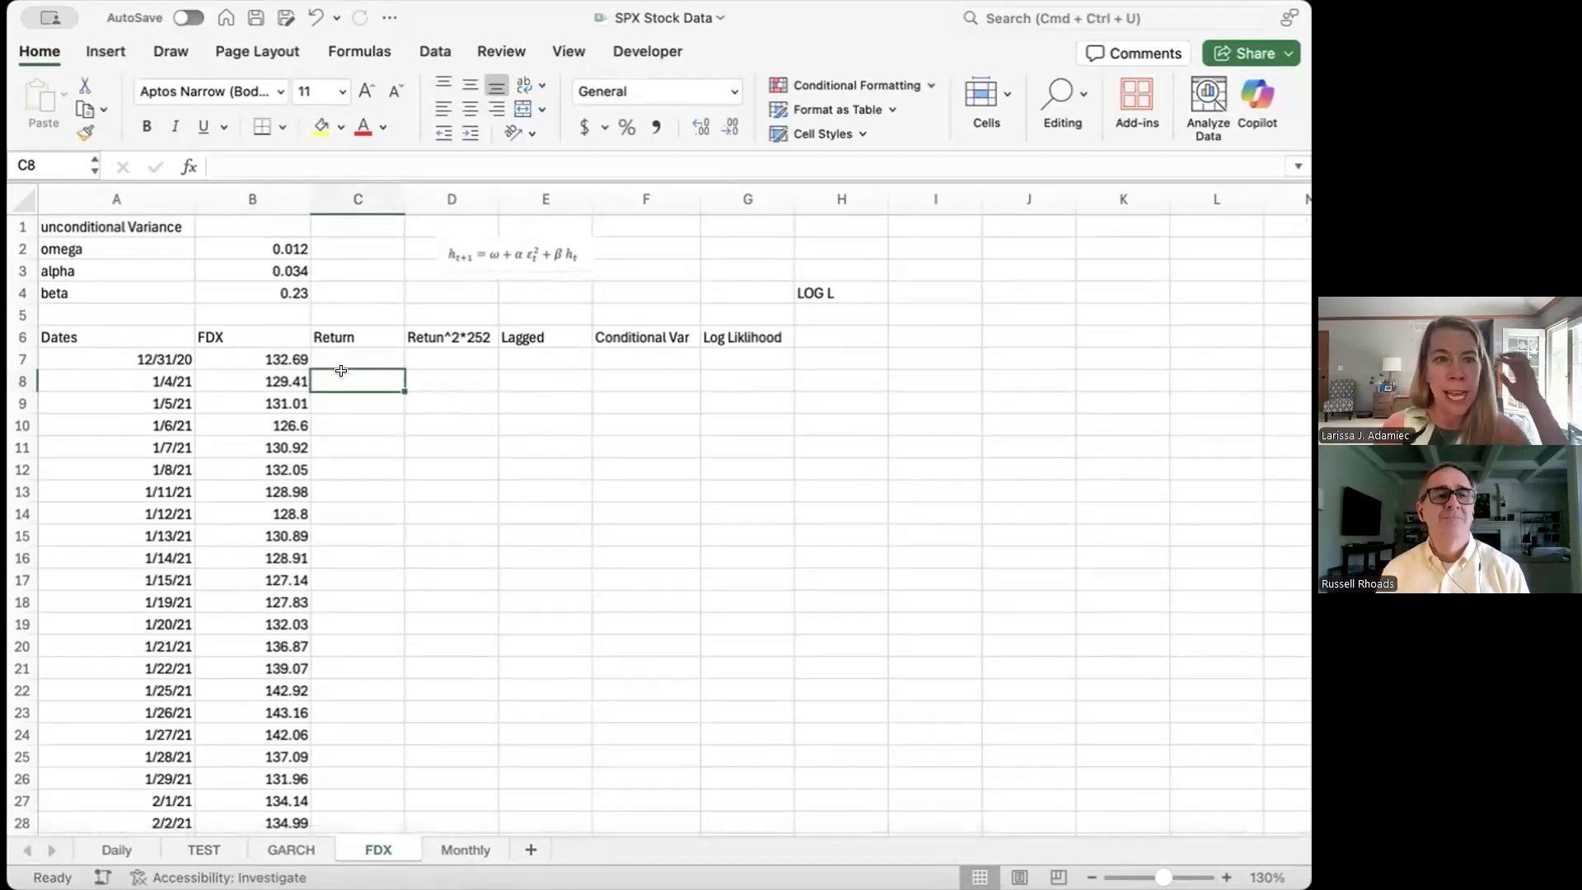
pyautogui.write('=')
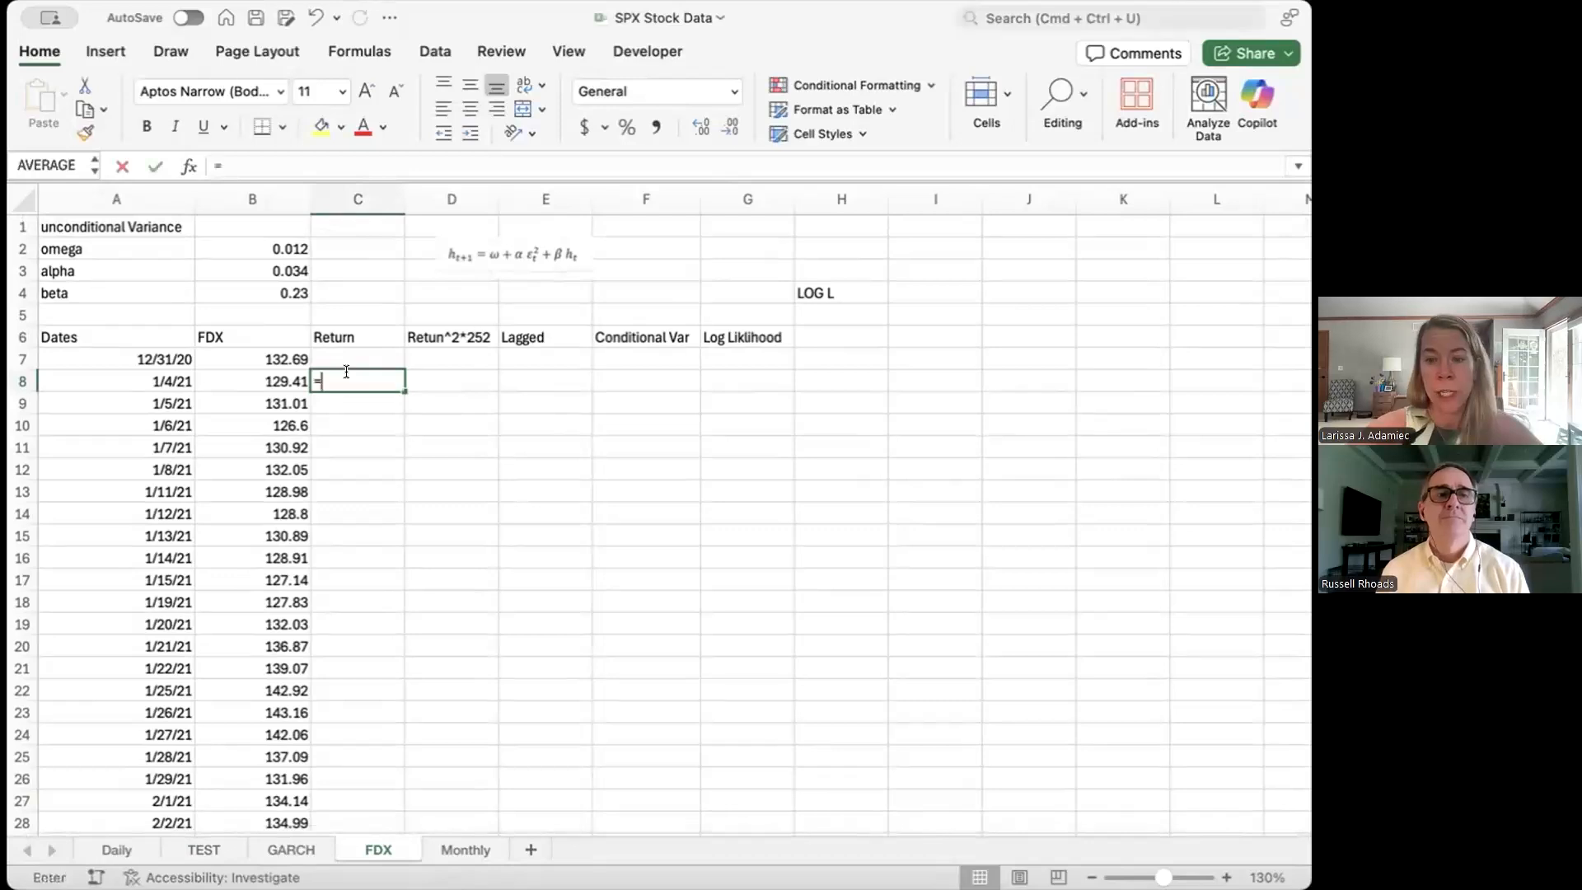
pyautogui.write('(')
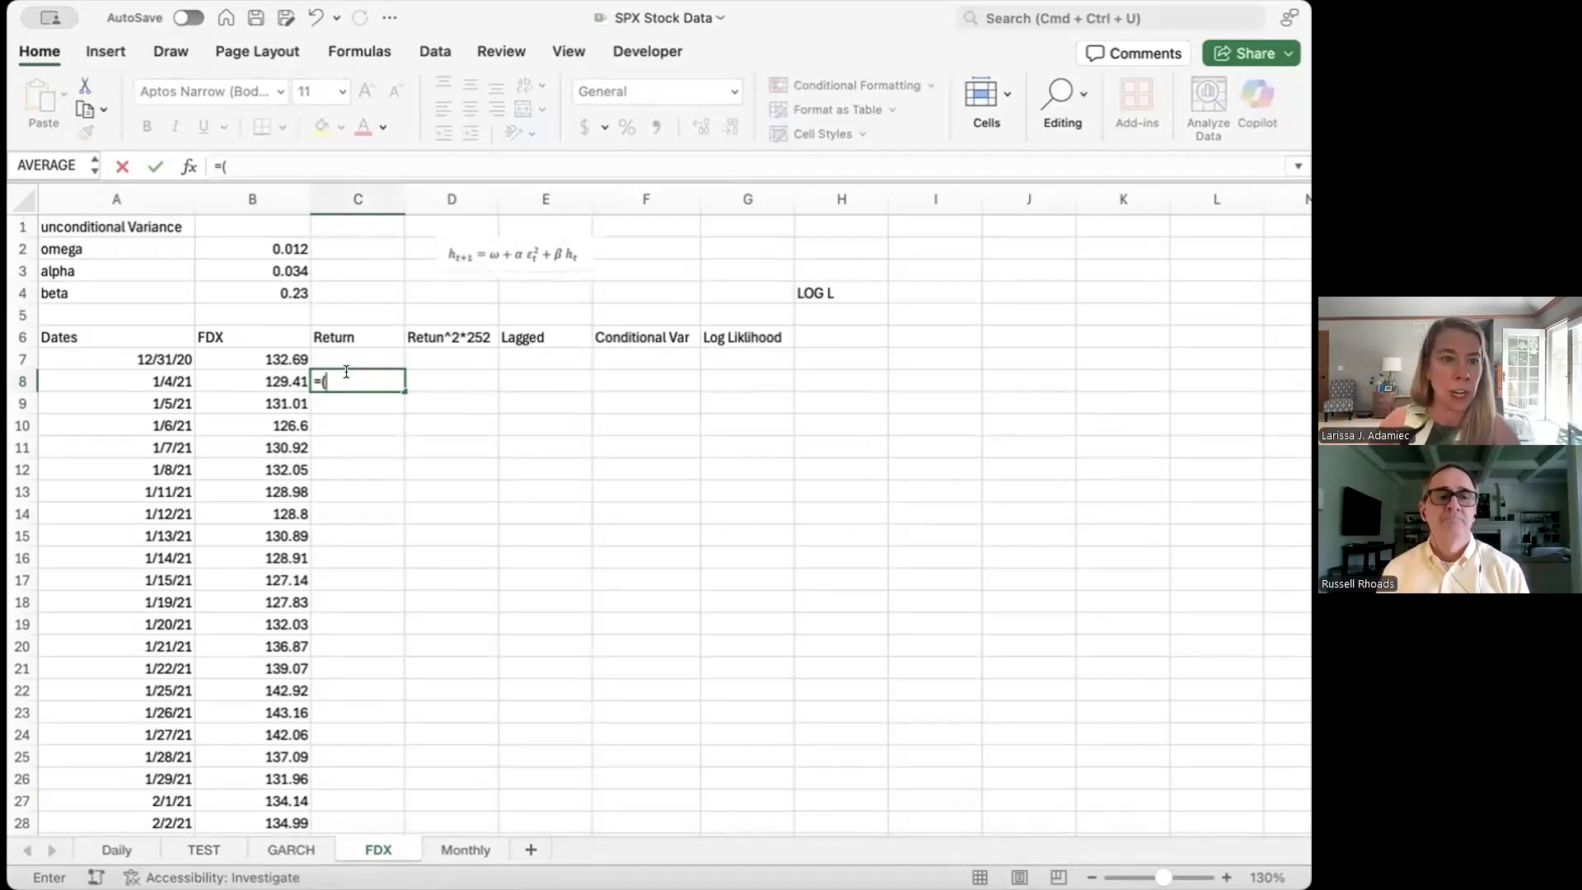
pyautogui.press('Left')
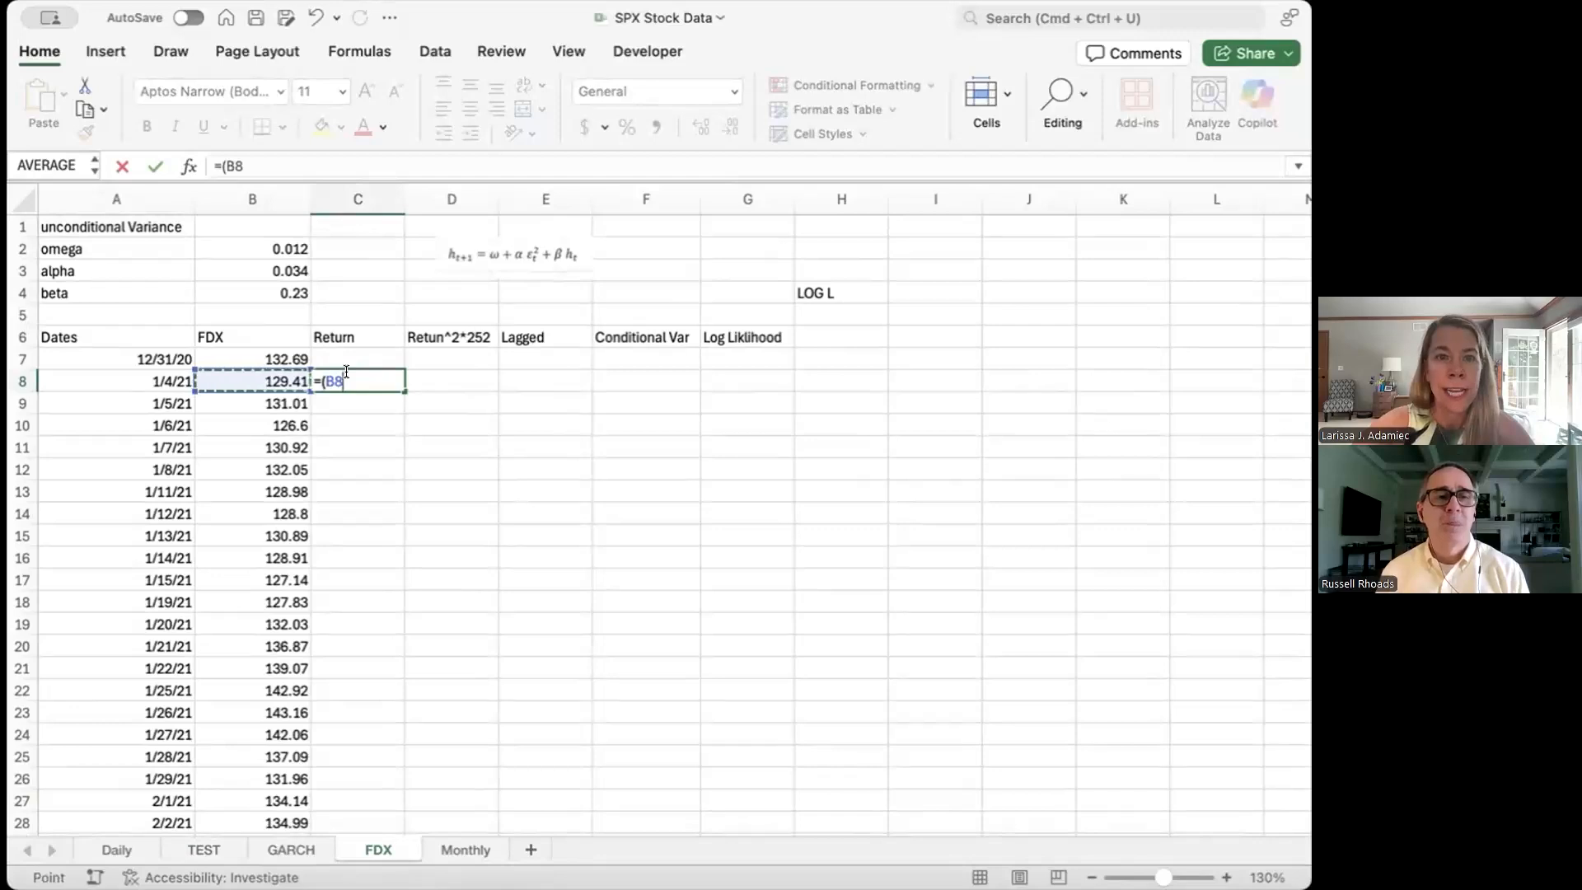
pyautogui.write('-')
pyautogui.press('Left')
pyautogui.press('Up')
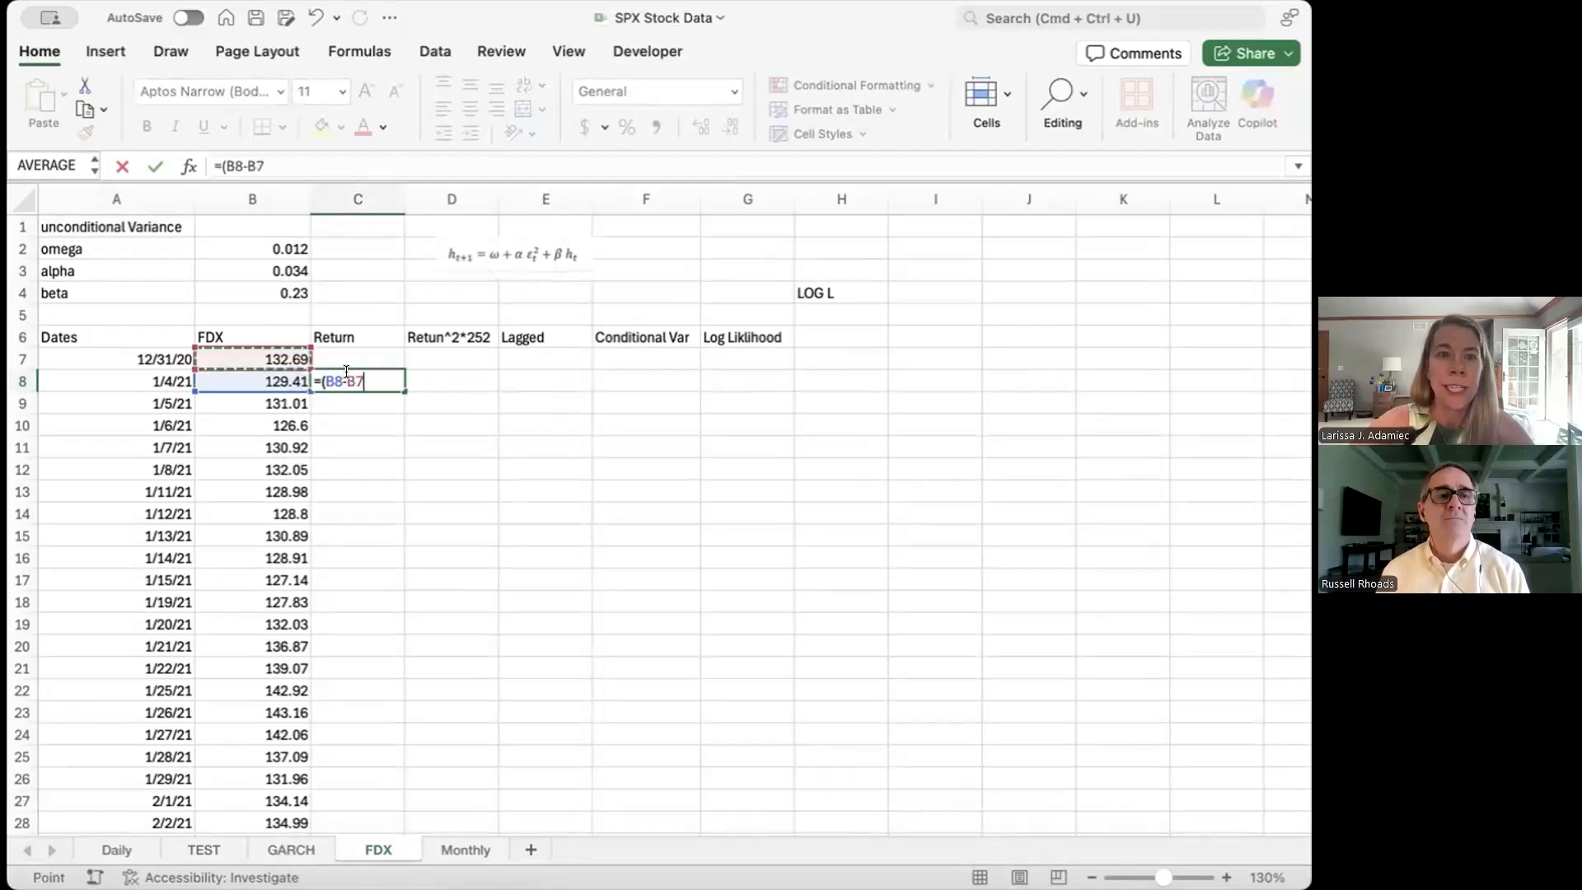
pyautogui.write(')/')
pyautogui.press('Left')
pyautogui.press('Up')
pyautogui.press('Return')
pyautogui.click(361, 379)
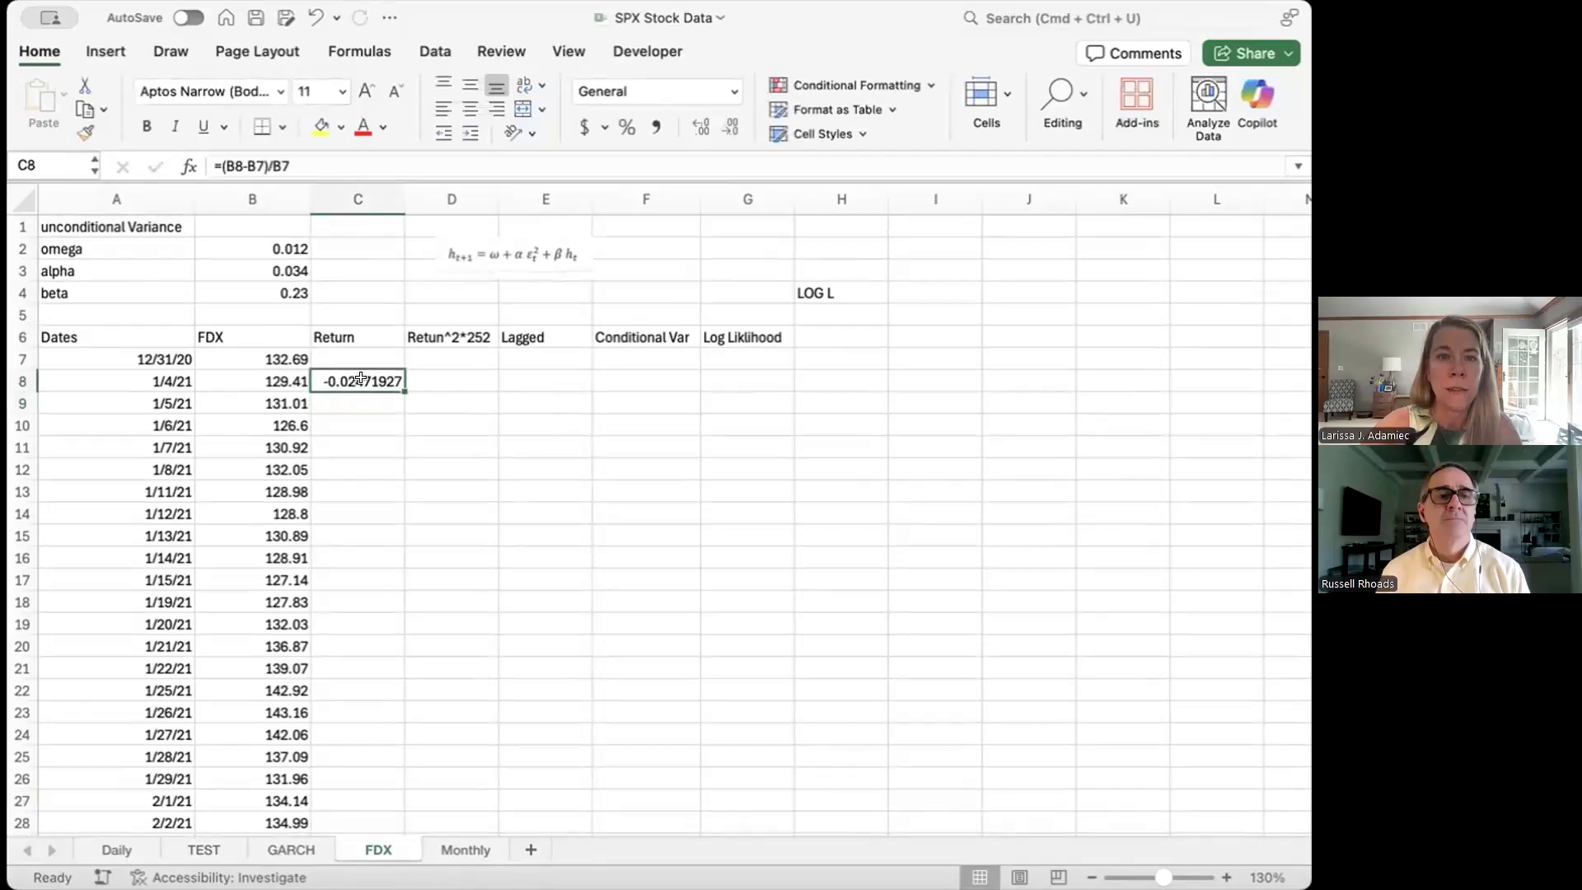
pyautogui.doubleClick(402, 390)
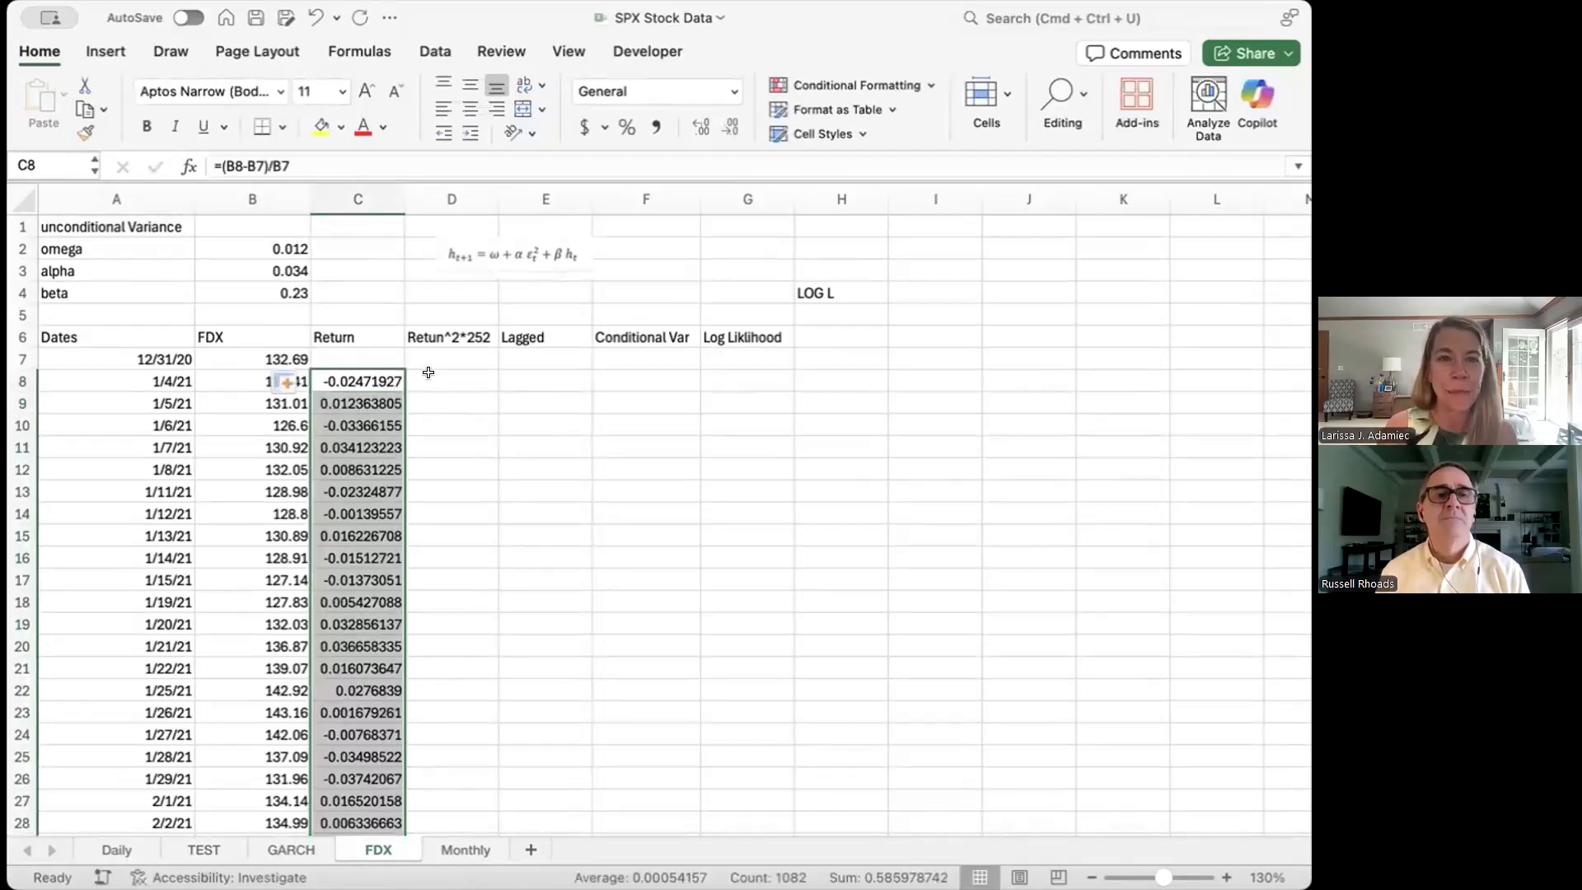
# Step: Enter =C8^2*252 in D8 and fill it down column D
pyautogui.click(429, 372)
pyautogui.write('=C8')
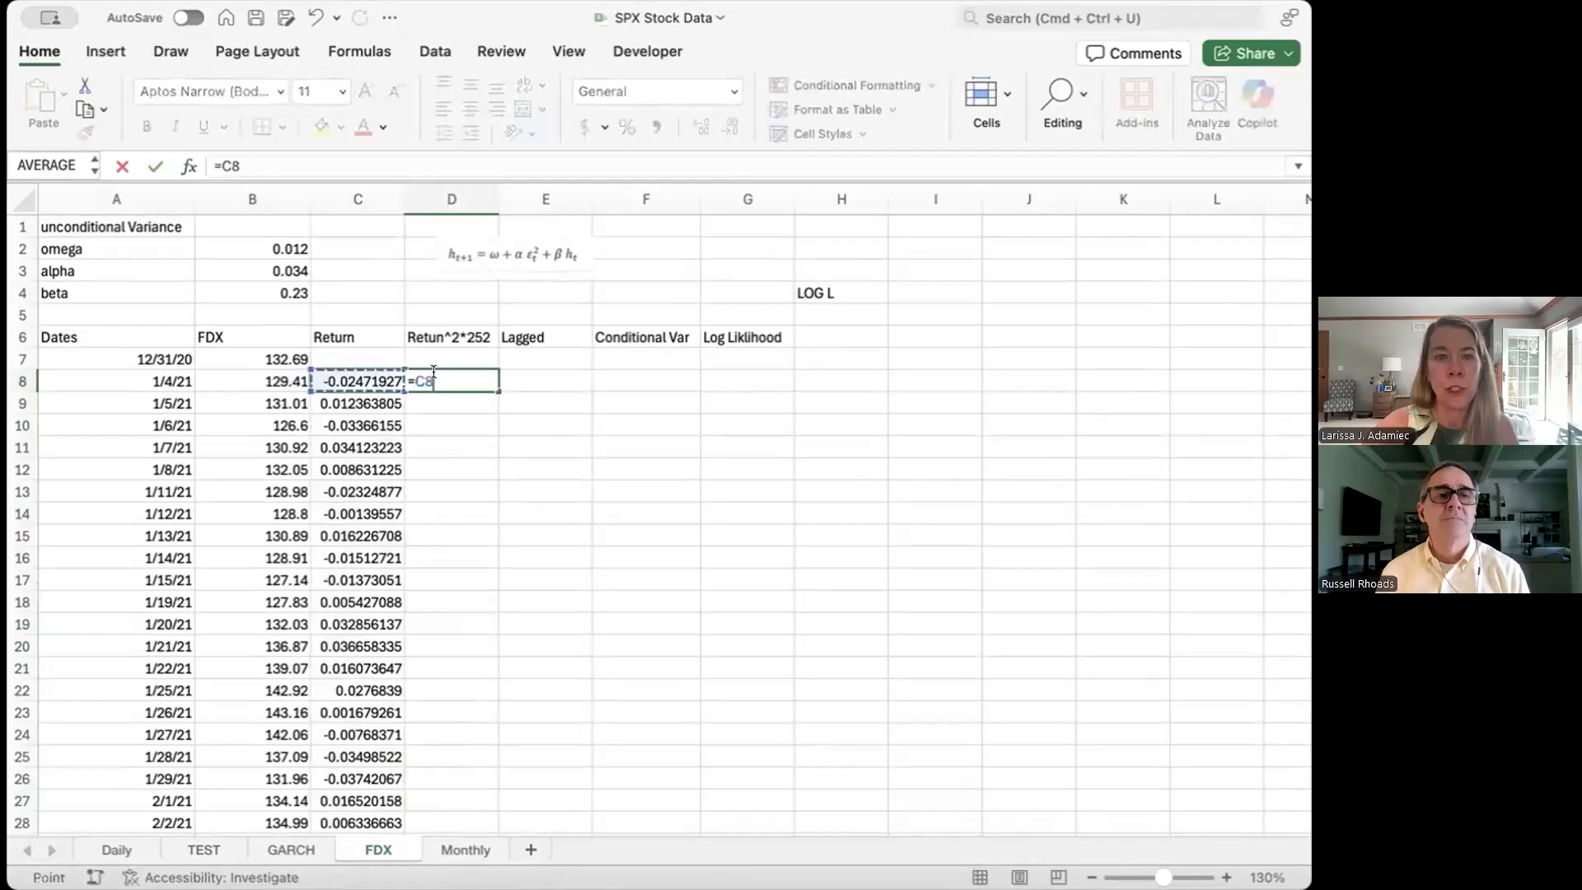
pyautogui.write('^2')
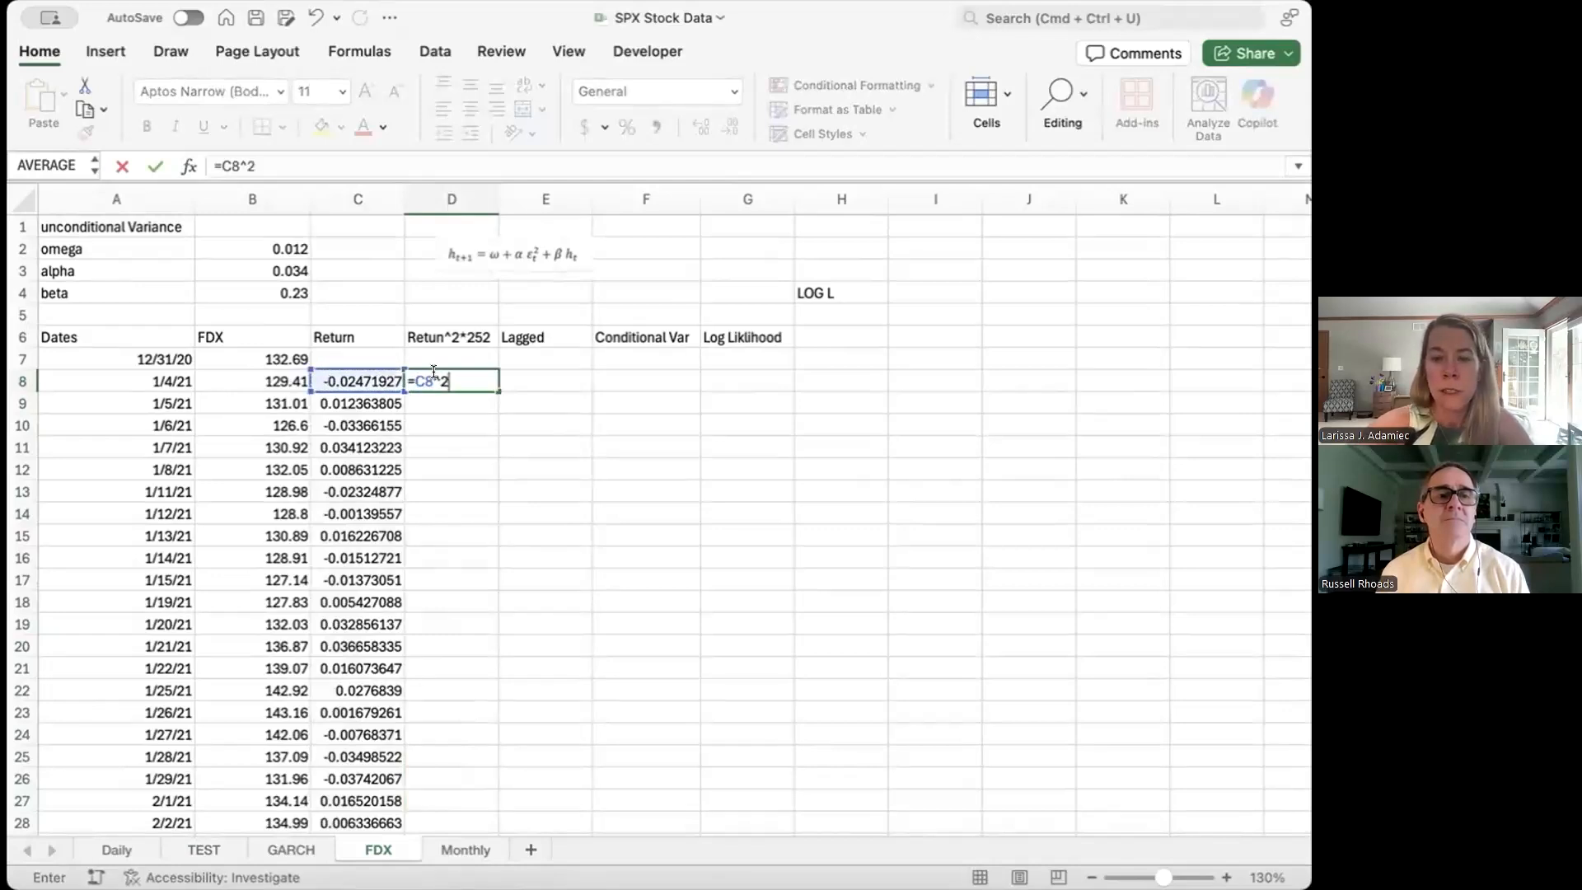
pyautogui.write('*252')
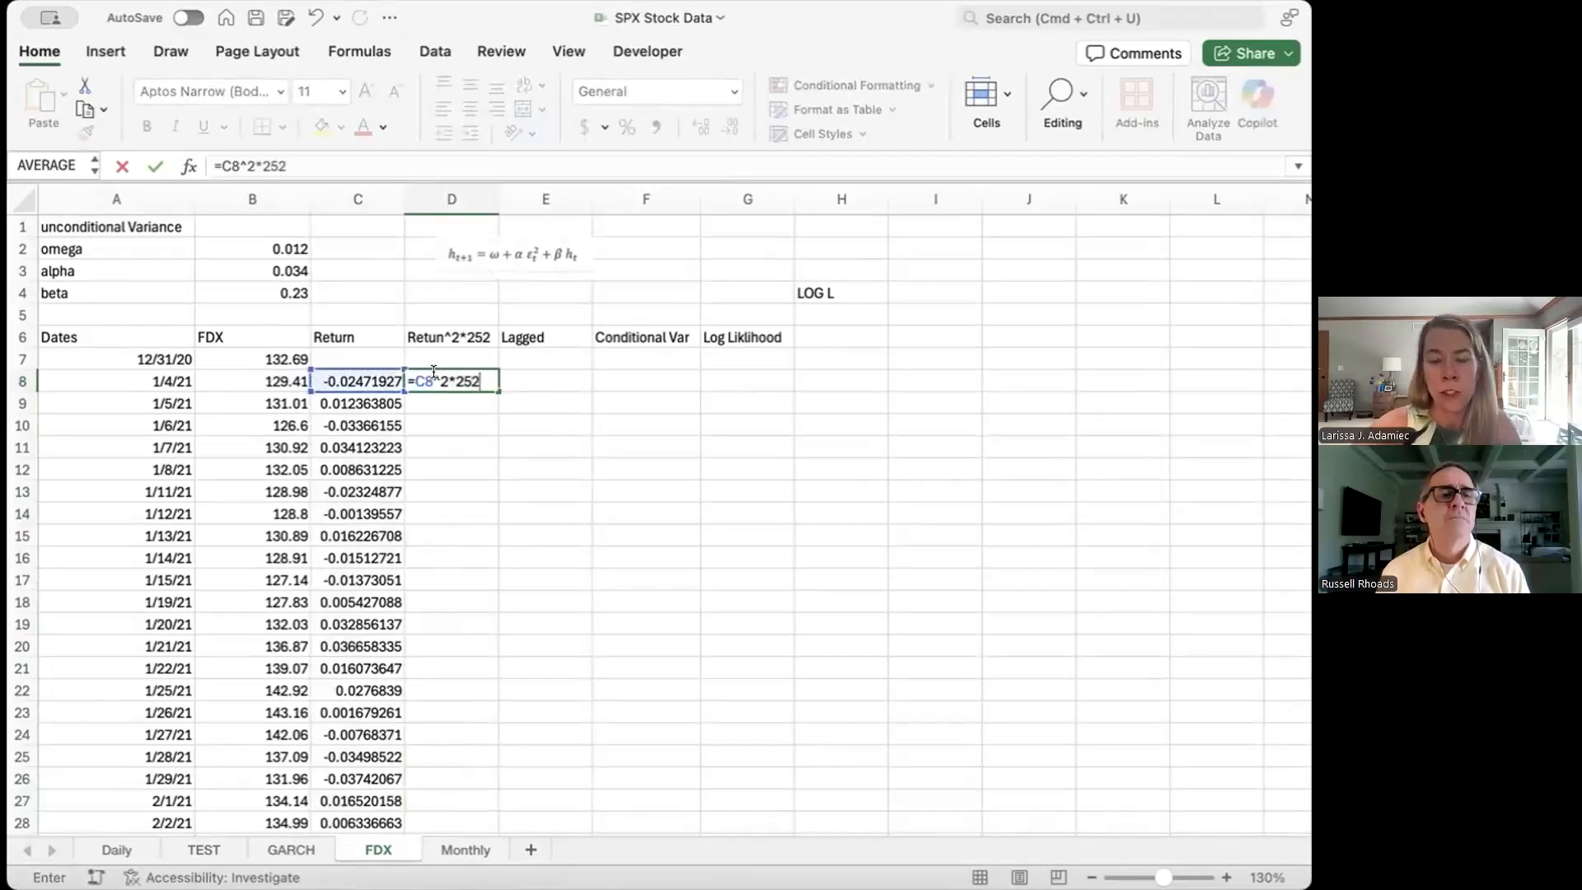
pyautogui.press('Return')
pyautogui.click(488, 382)
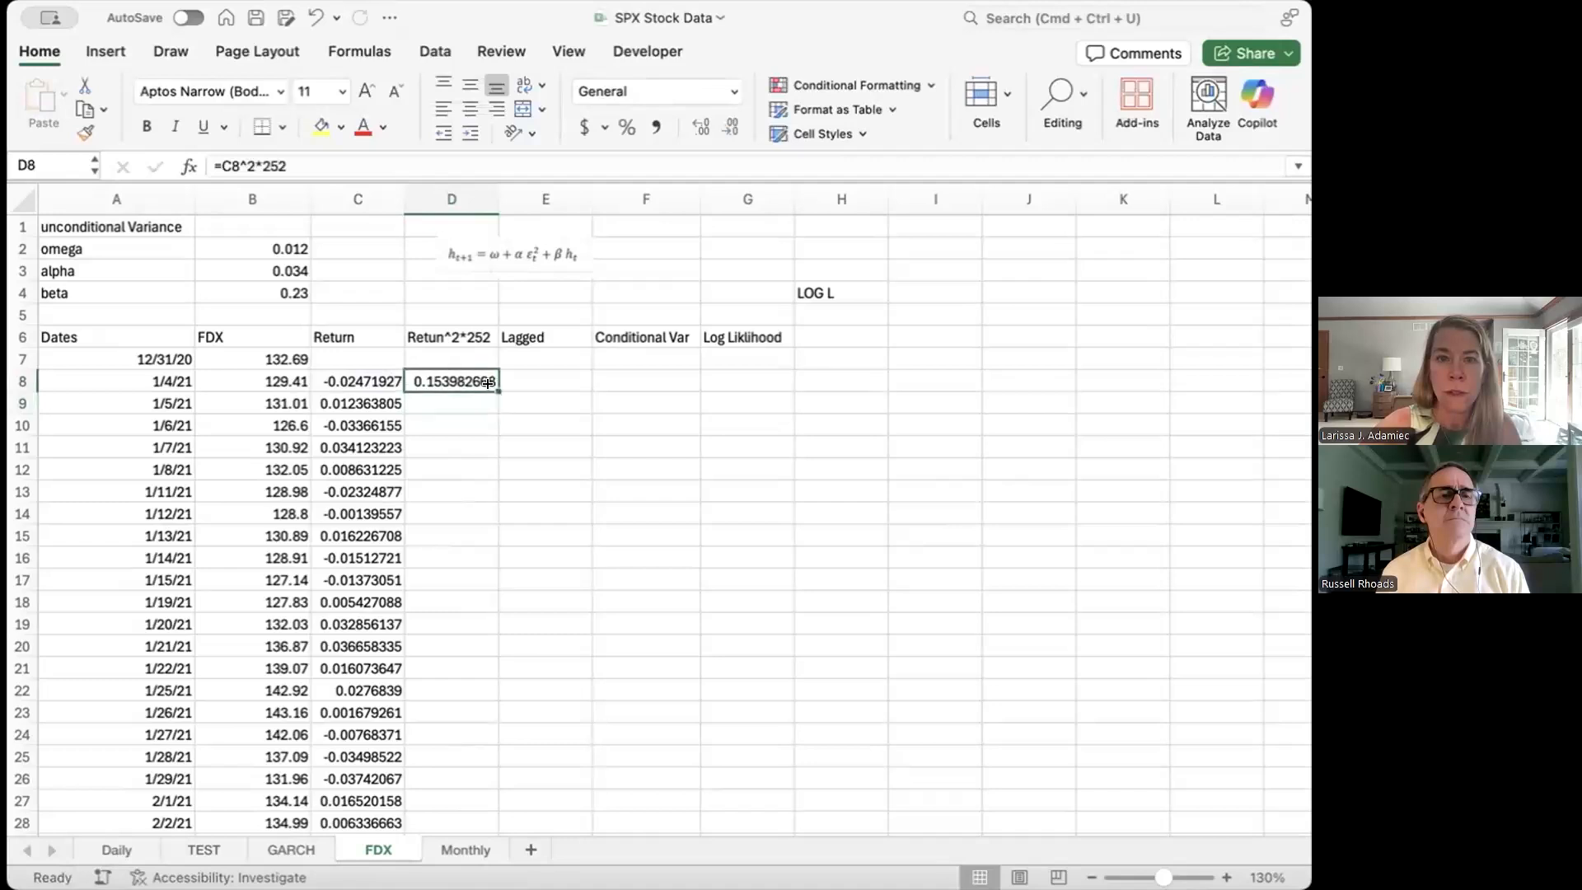
pyautogui.doubleClick(490, 388)
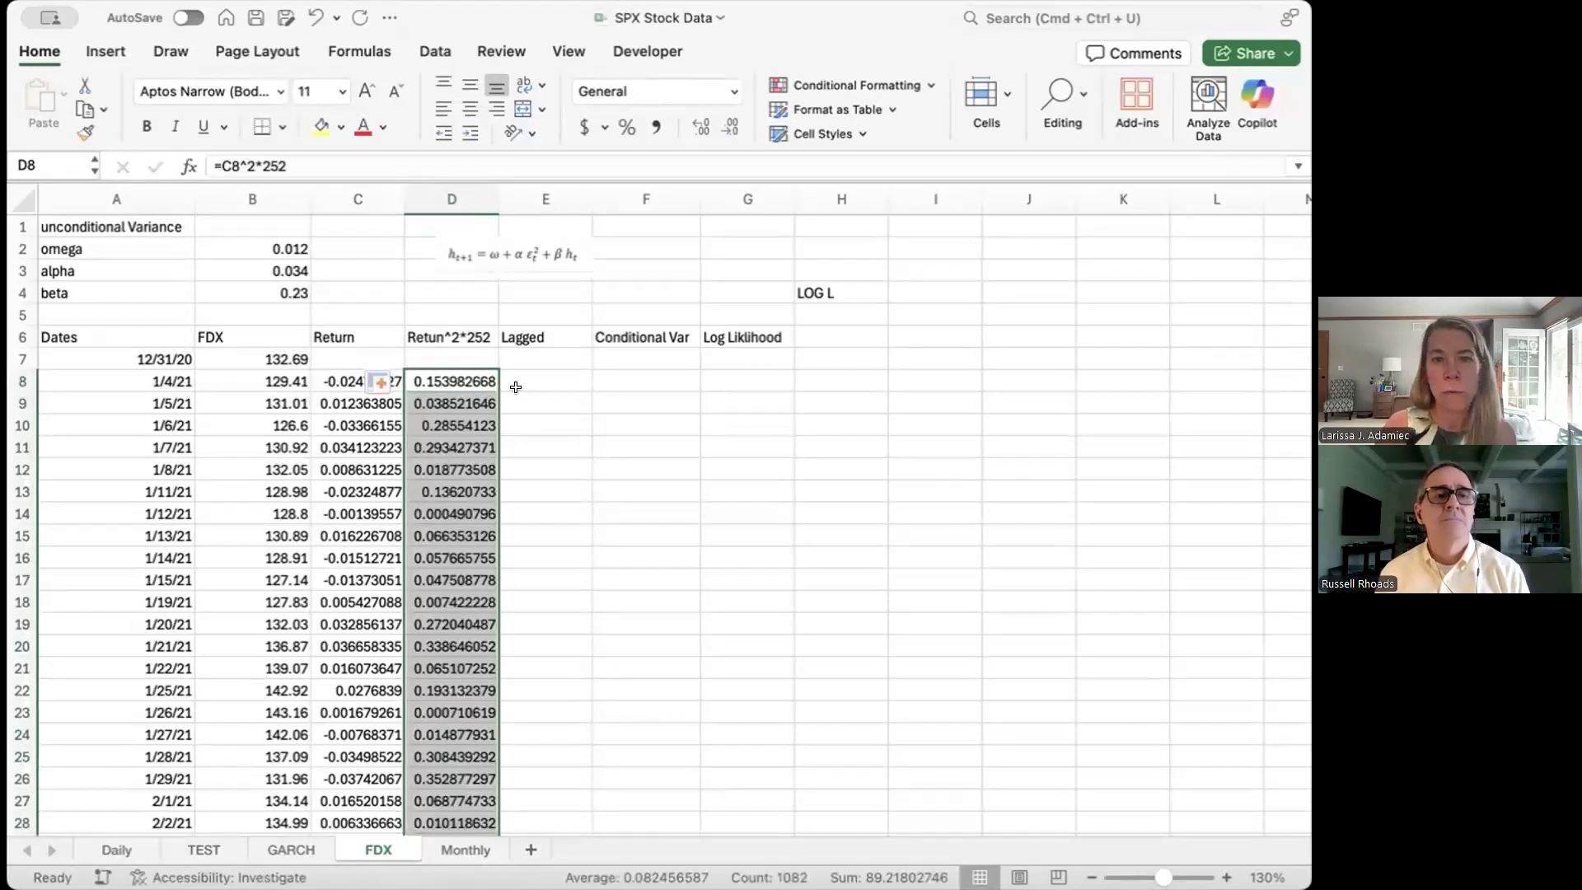
# Step: Enter =D8 in E9 and fill it down the Lagged column
pyautogui.click(521, 396)
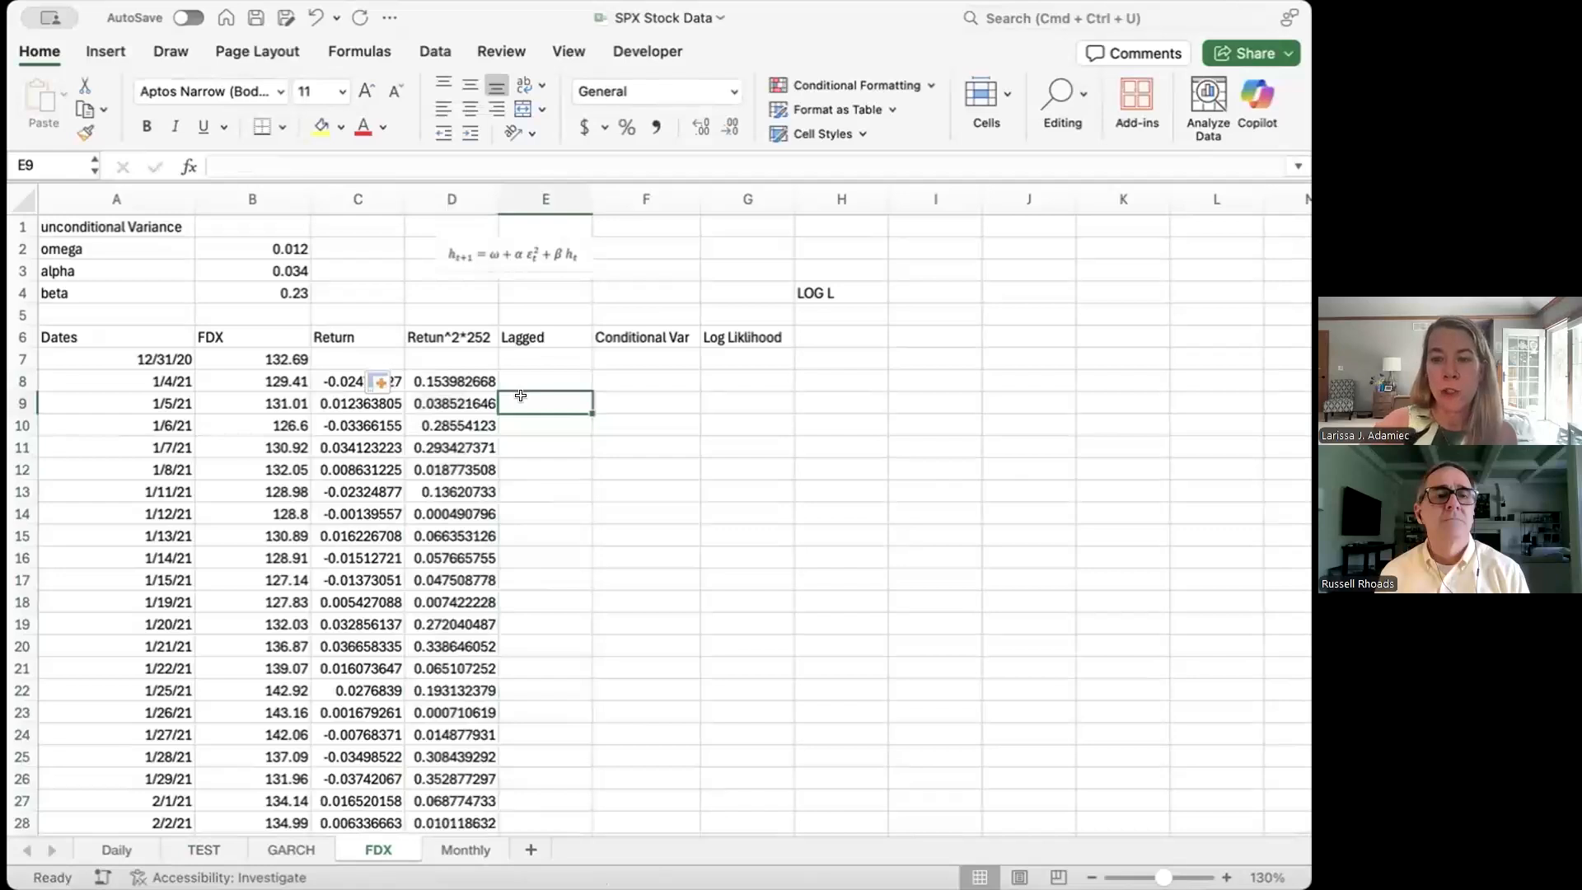
pyautogui.write('=')
pyautogui.press('Left')
pyautogui.press('Up')
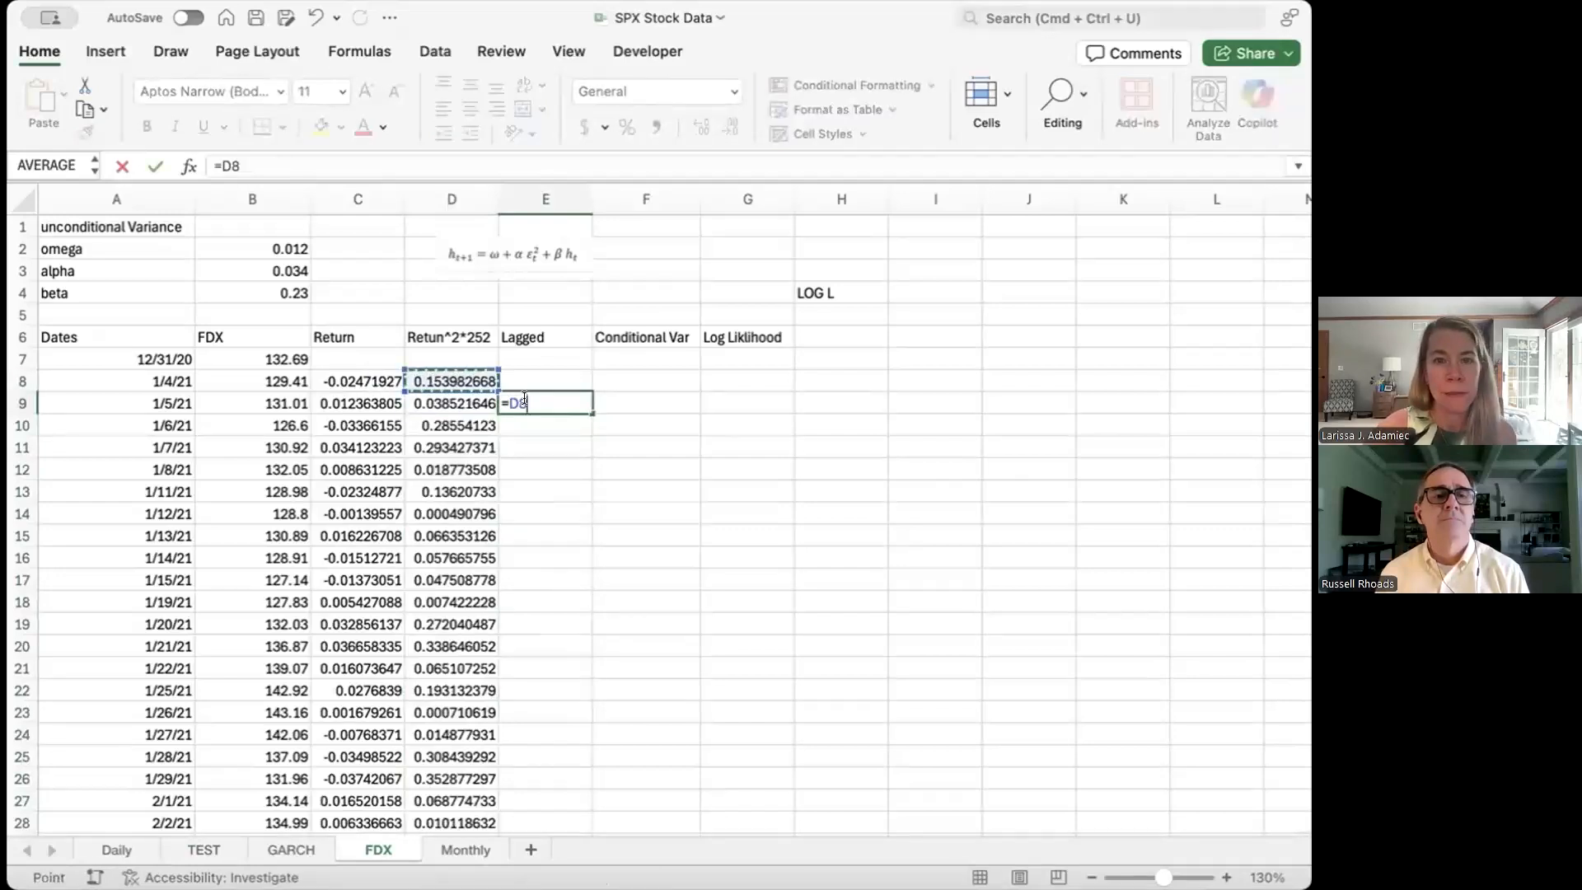
pyautogui.press('Return')
pyautogui.click(542, 402)
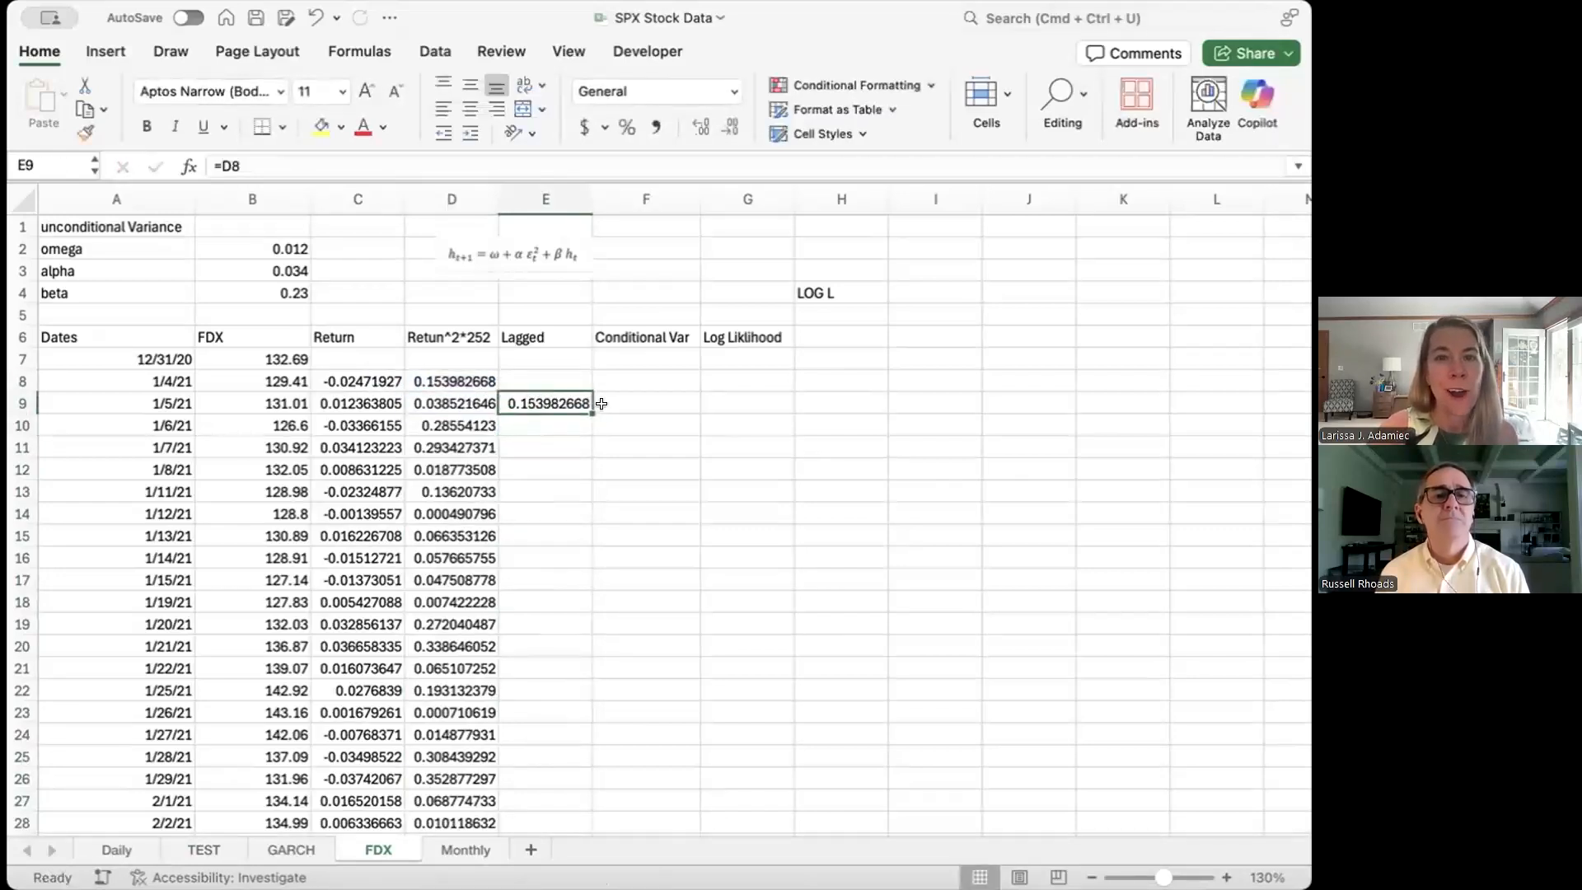
pyautogui.doubleClick(589, 410)
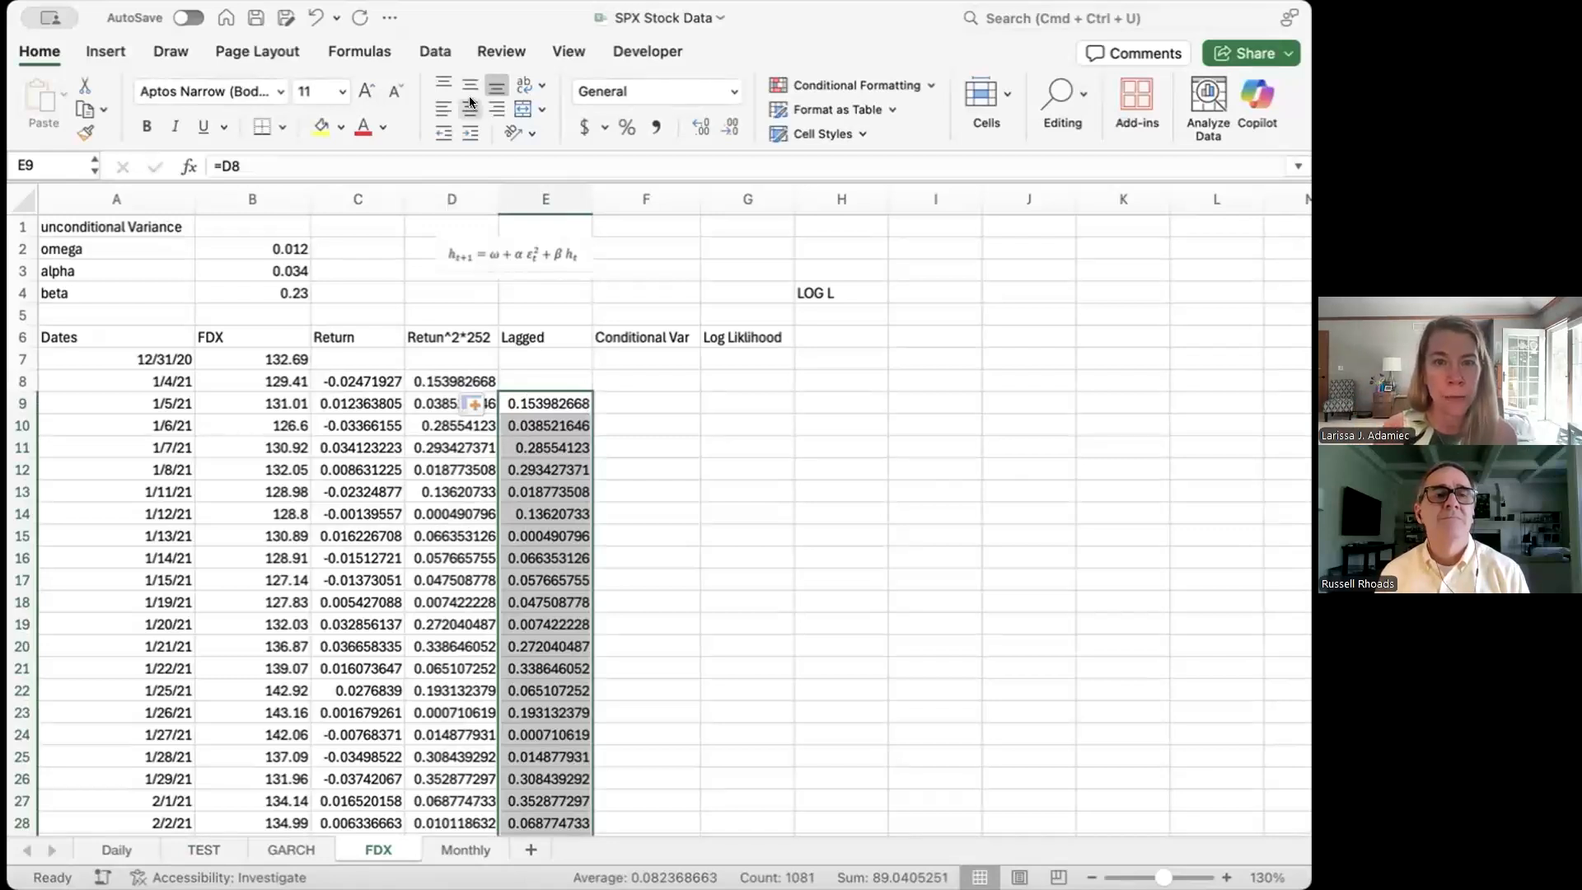
# Step: Enter =VAR.P(C8:C1089) in B1, giving an unconditional variance of 0.000326915
pyautogui.click(272, 224)
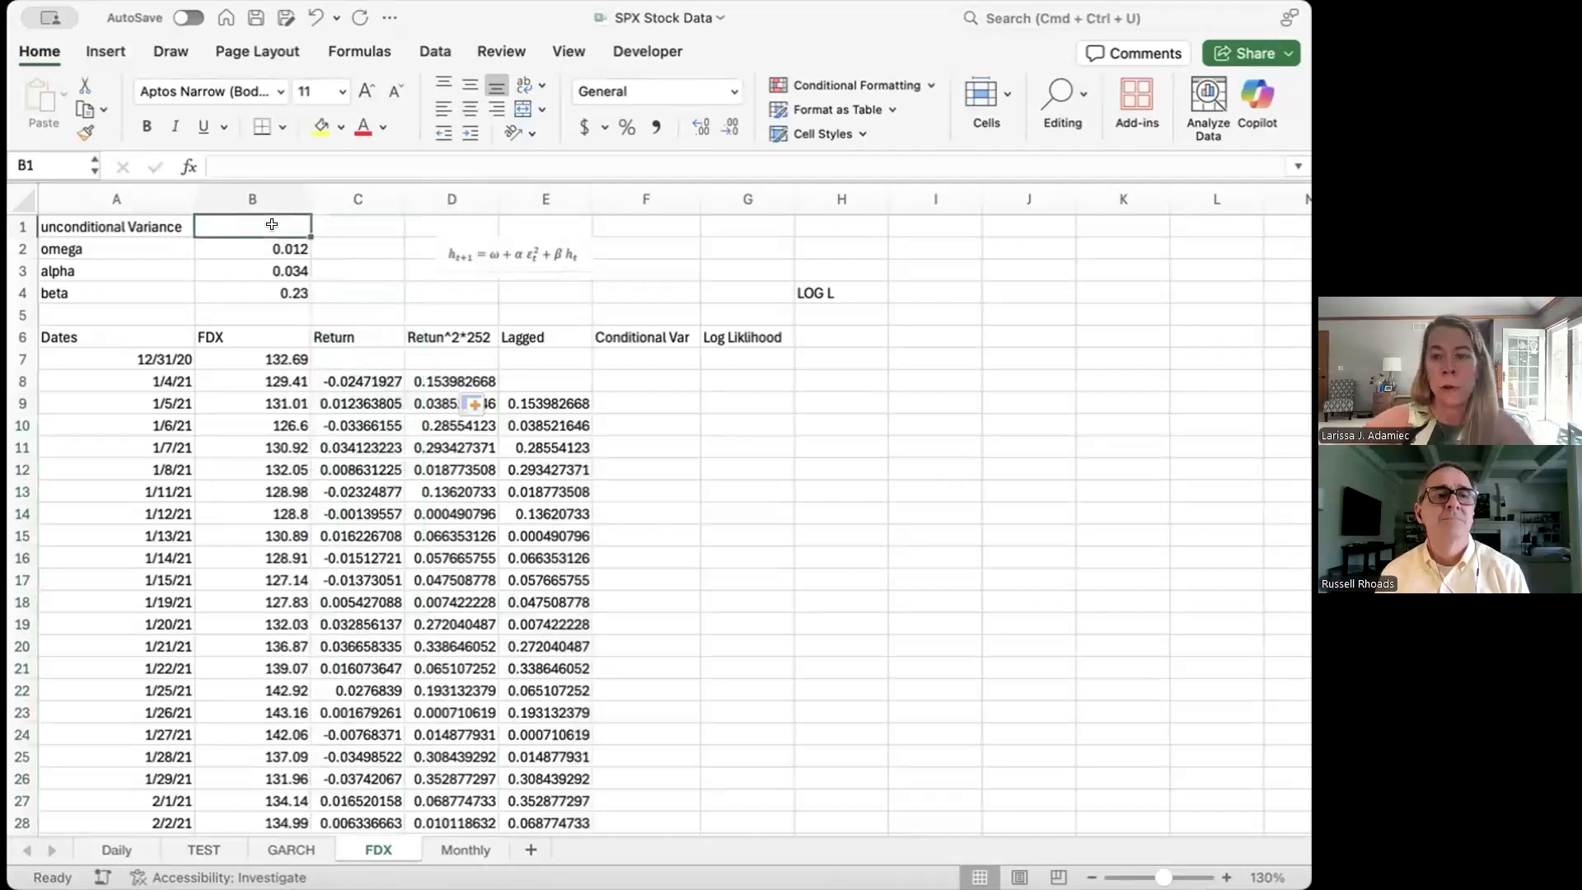
pyautogui.write('=va')
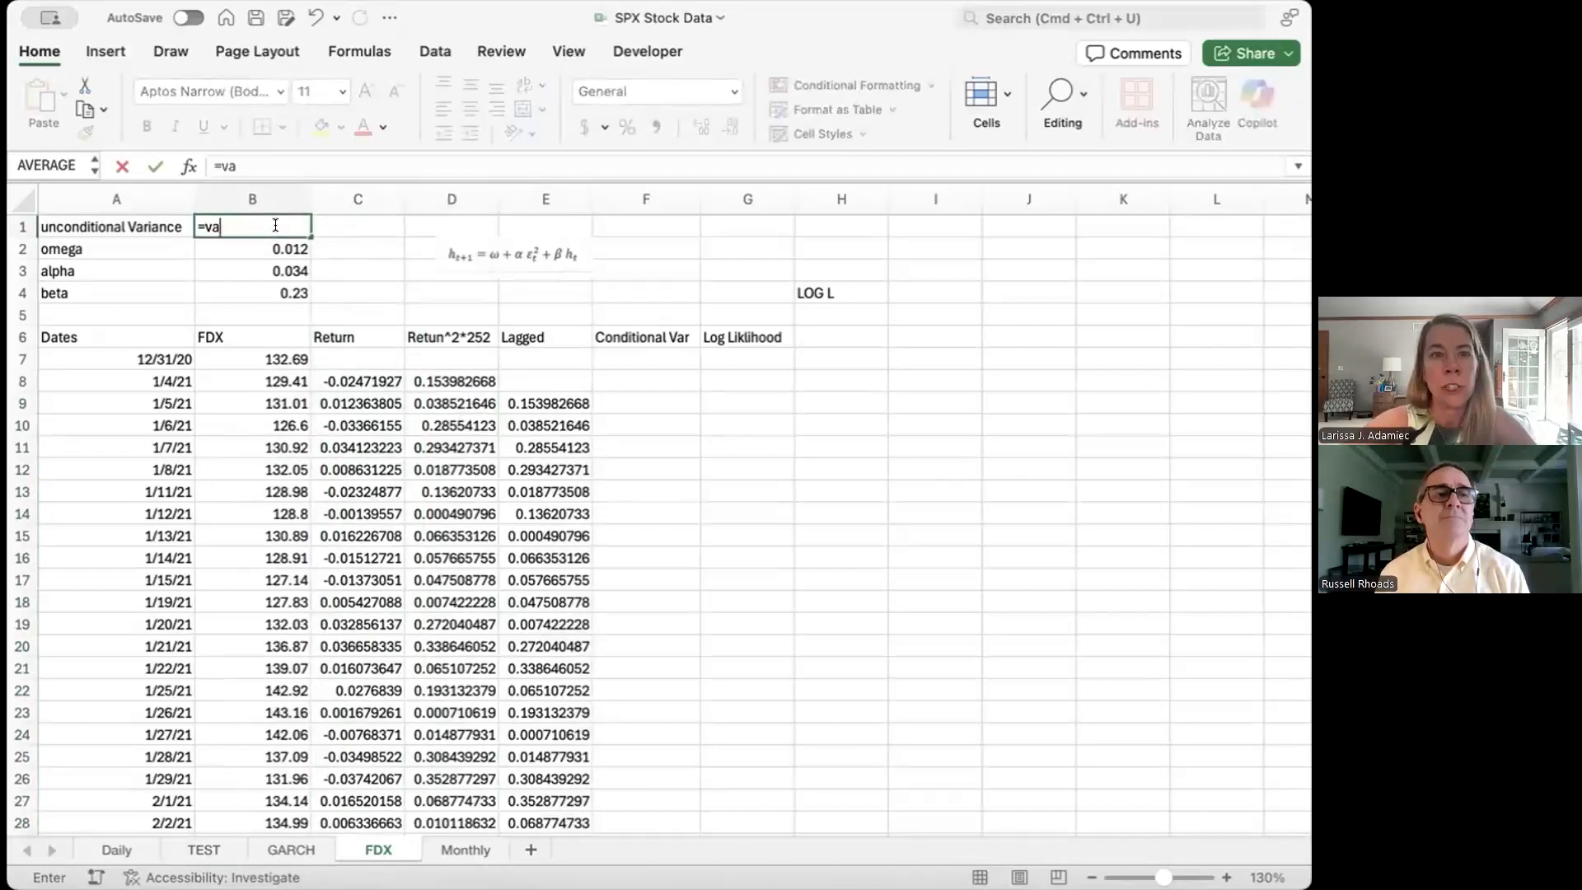
pyautogui.write('r.p(')
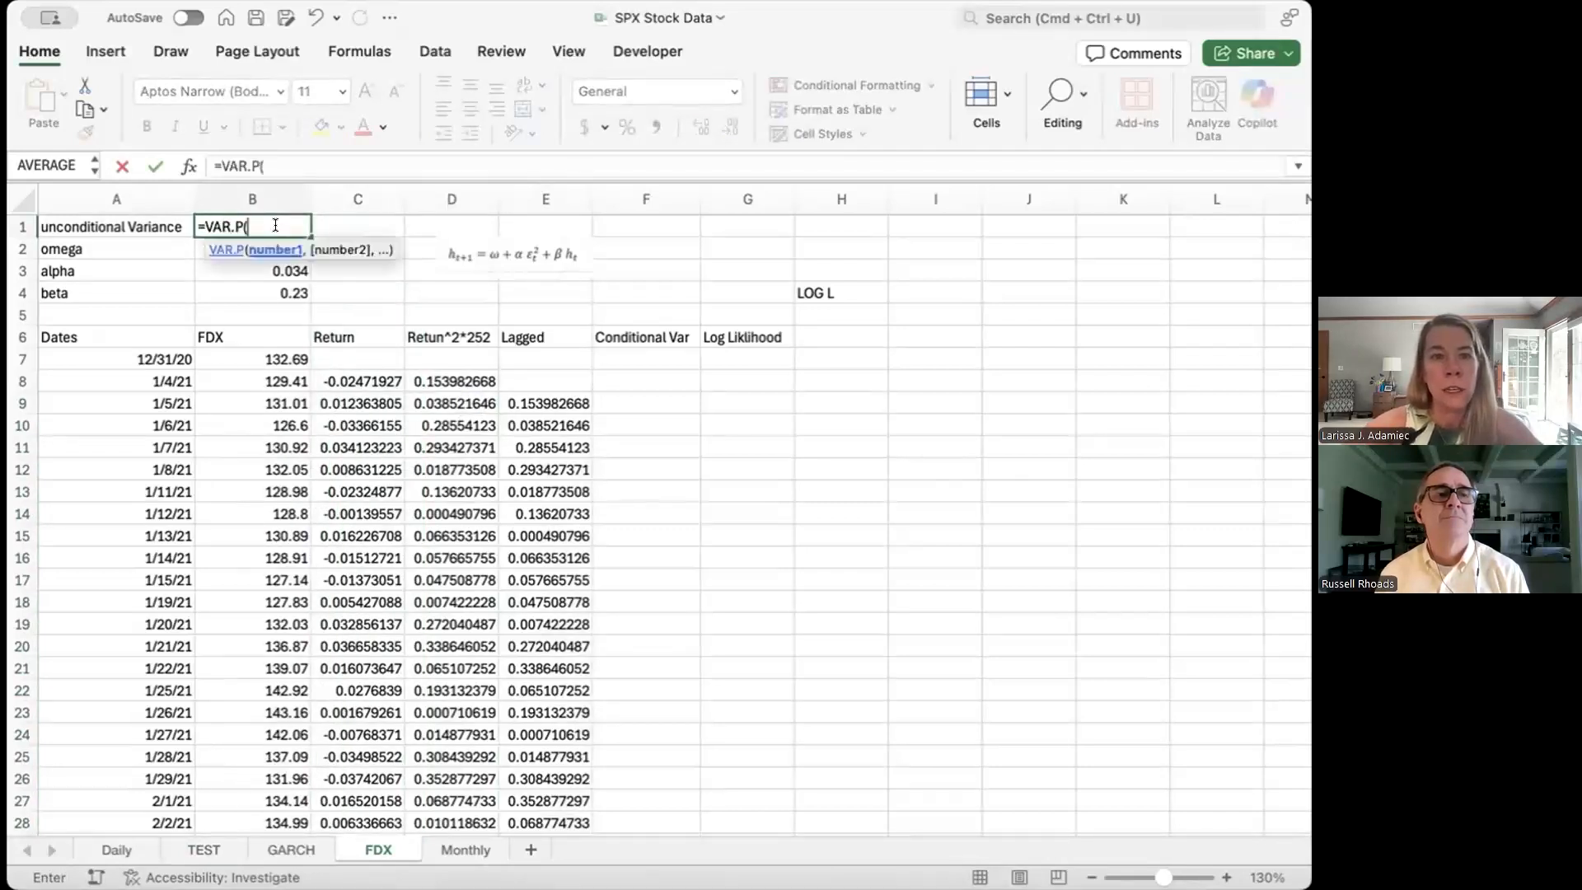
pyautogui.click(360, 382)
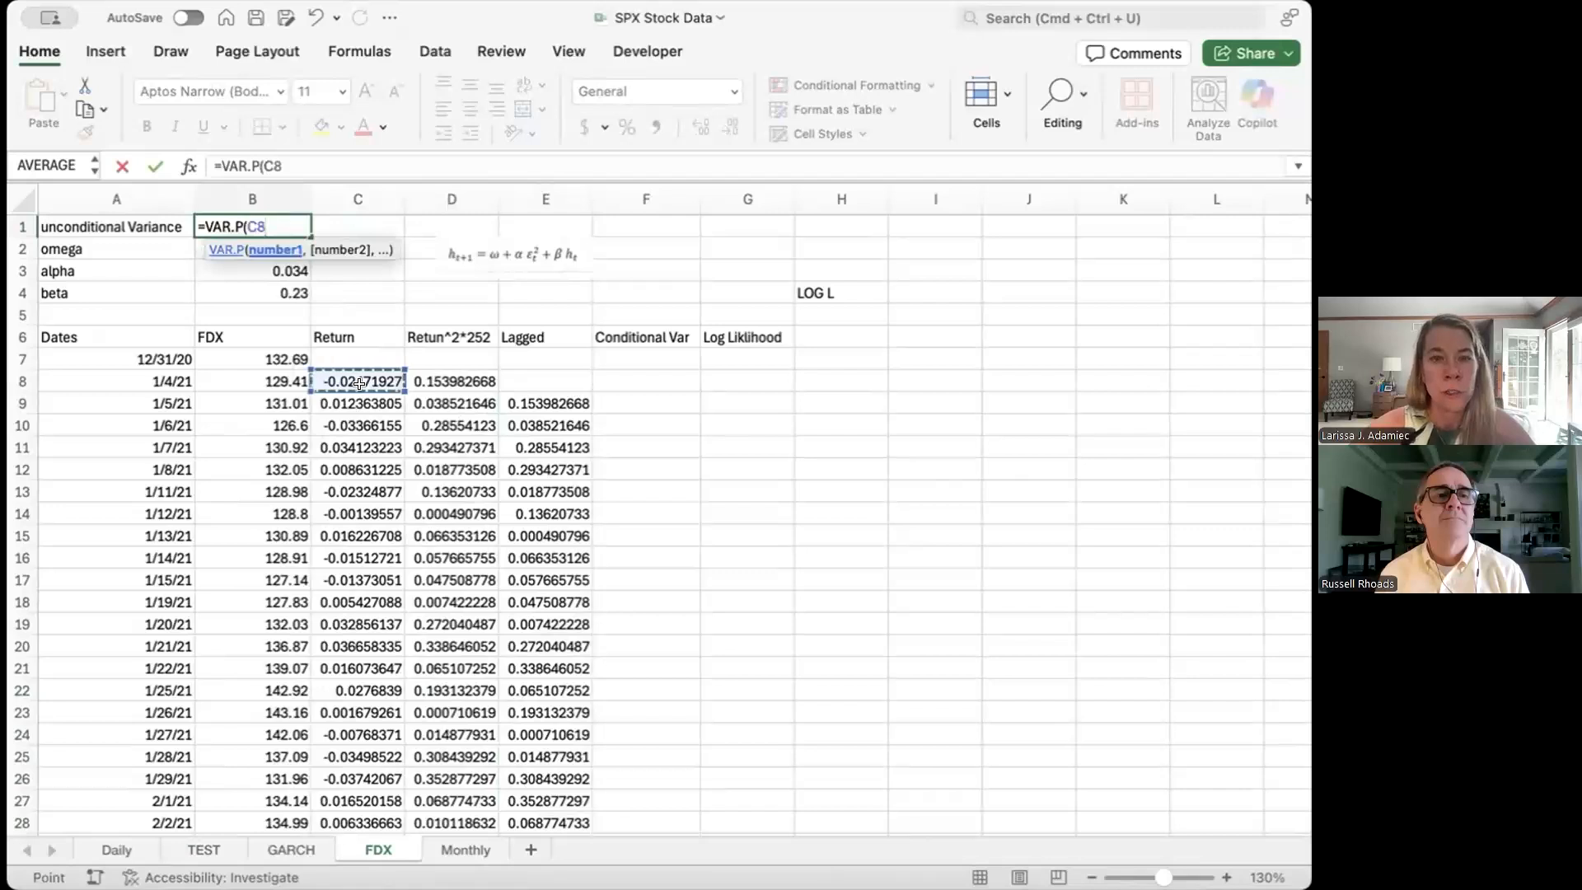
pyautogui.press('super+shift+Down')
pyautogui.write(')')
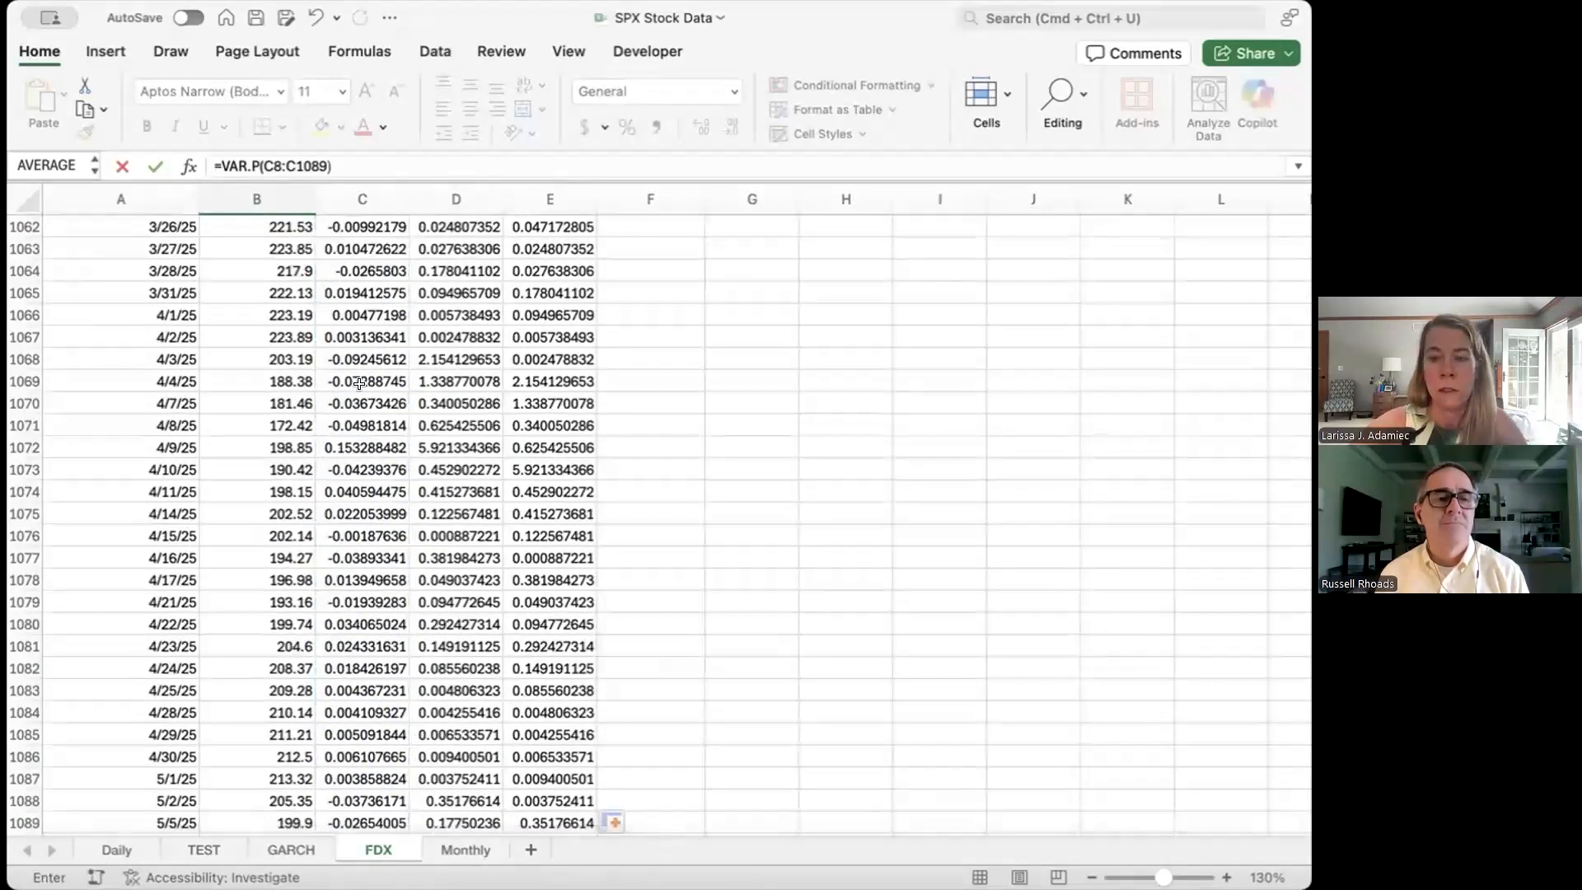
pyautogui.press('Return')
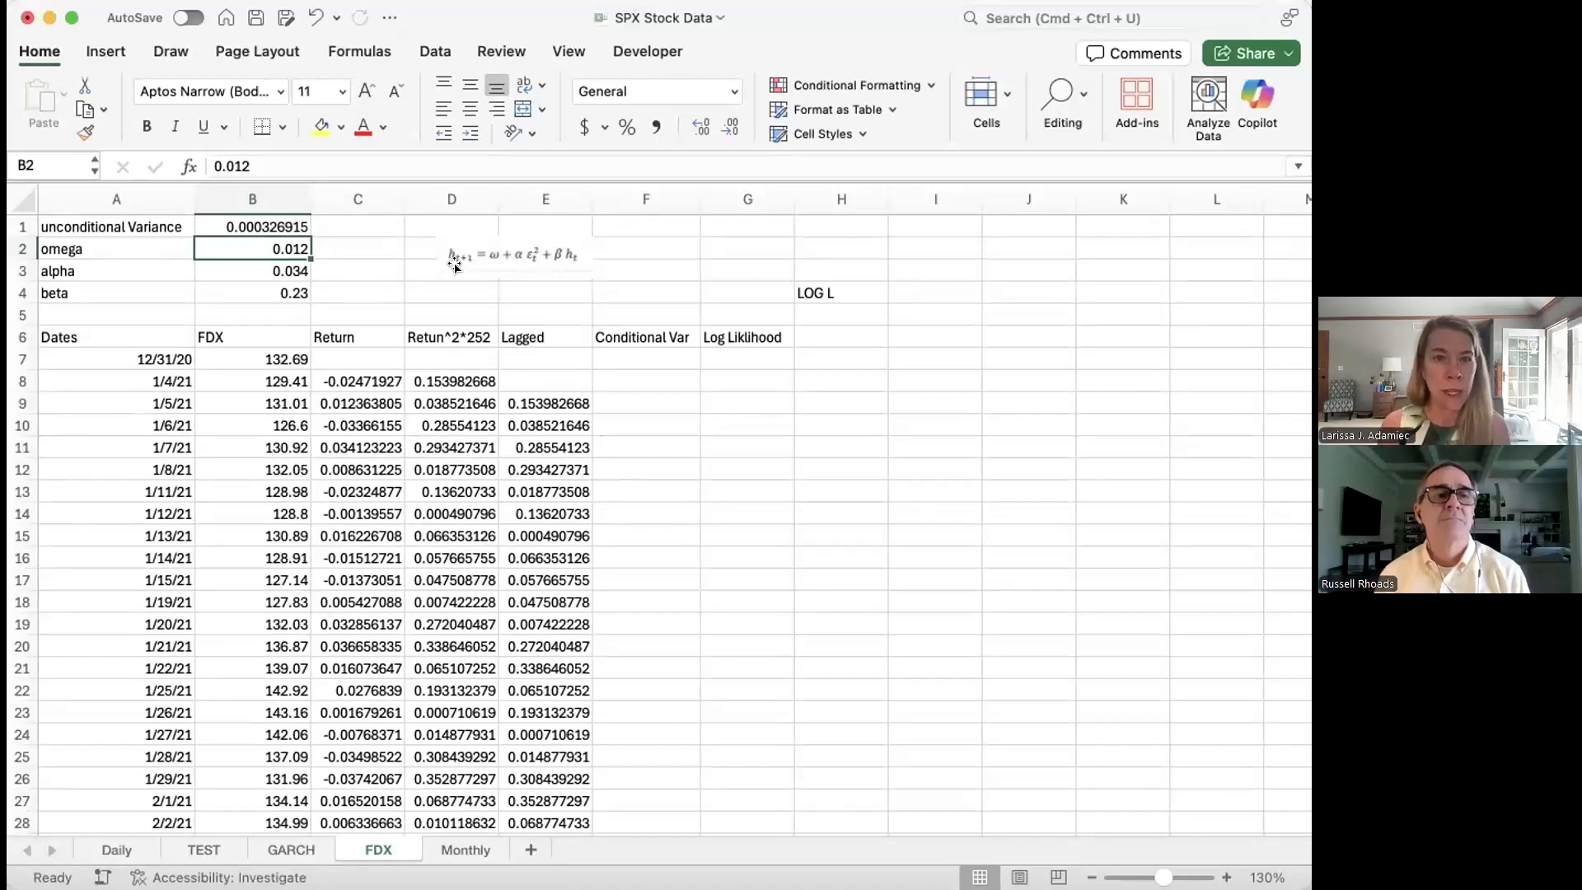
pyautogui.click(655, 401)
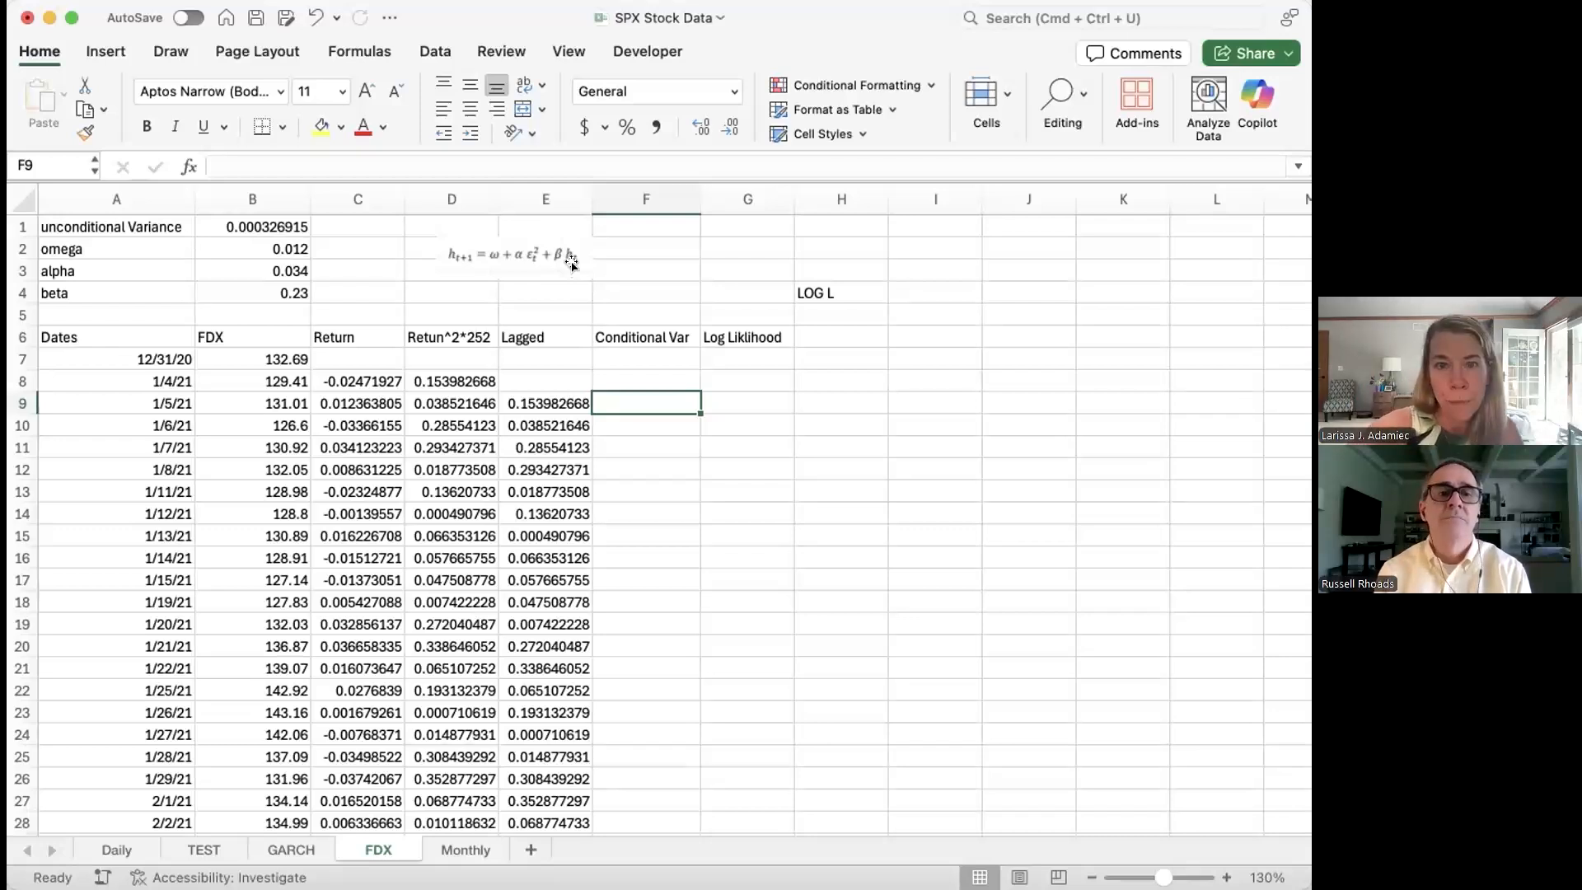
# Step: Set F9 to =B1 so the conditional variance starts at 0.000326915
pyautogui.write('=')
pyautogui.press('BackSpace')
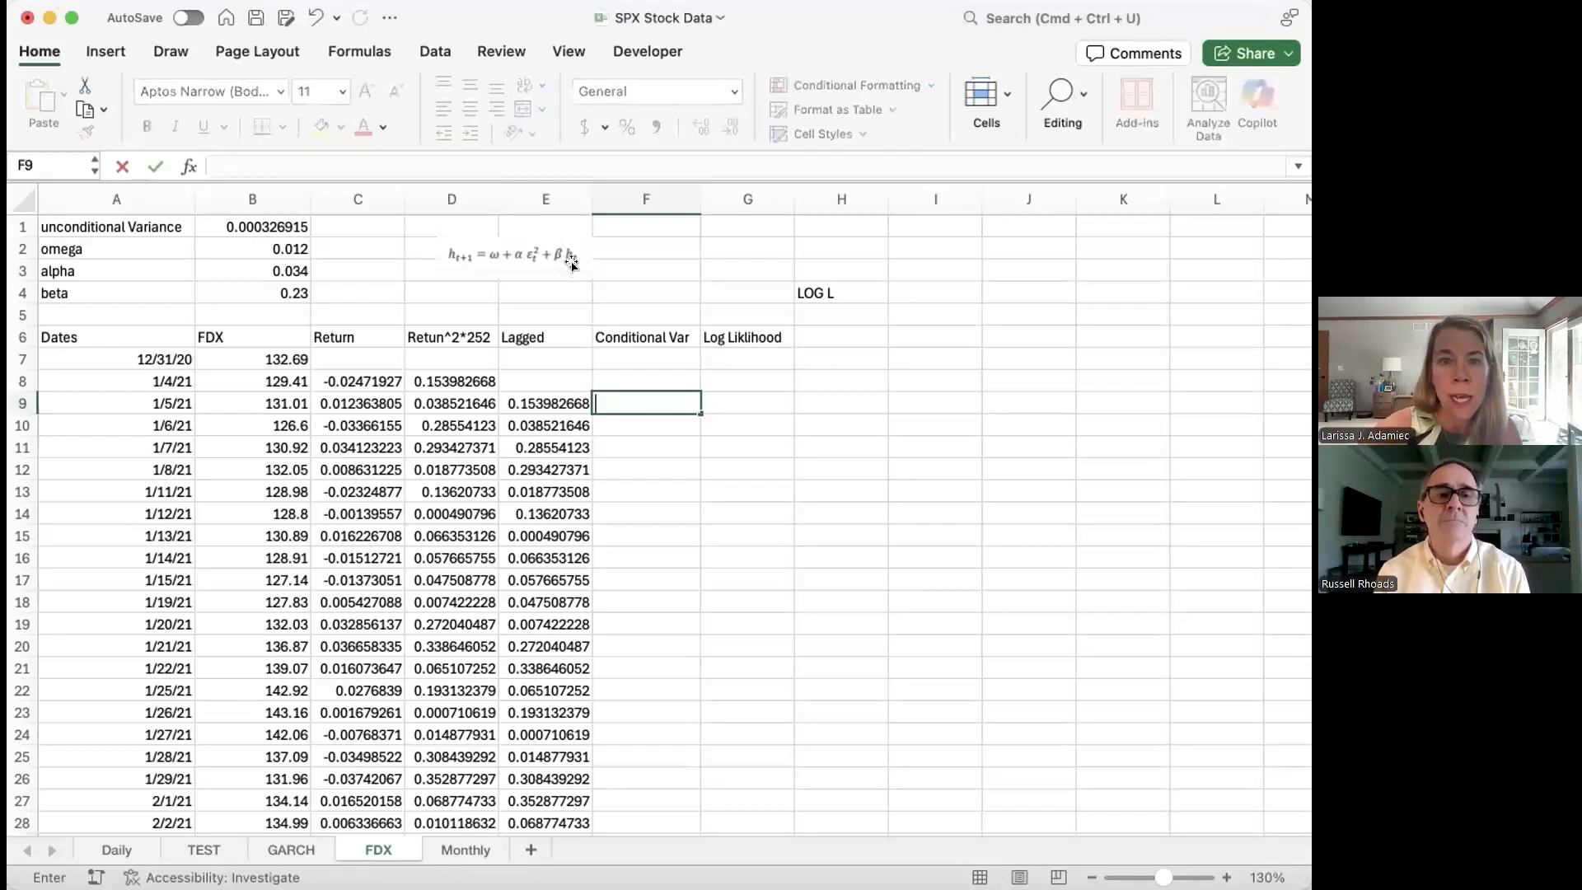
pyautogui.write('=')
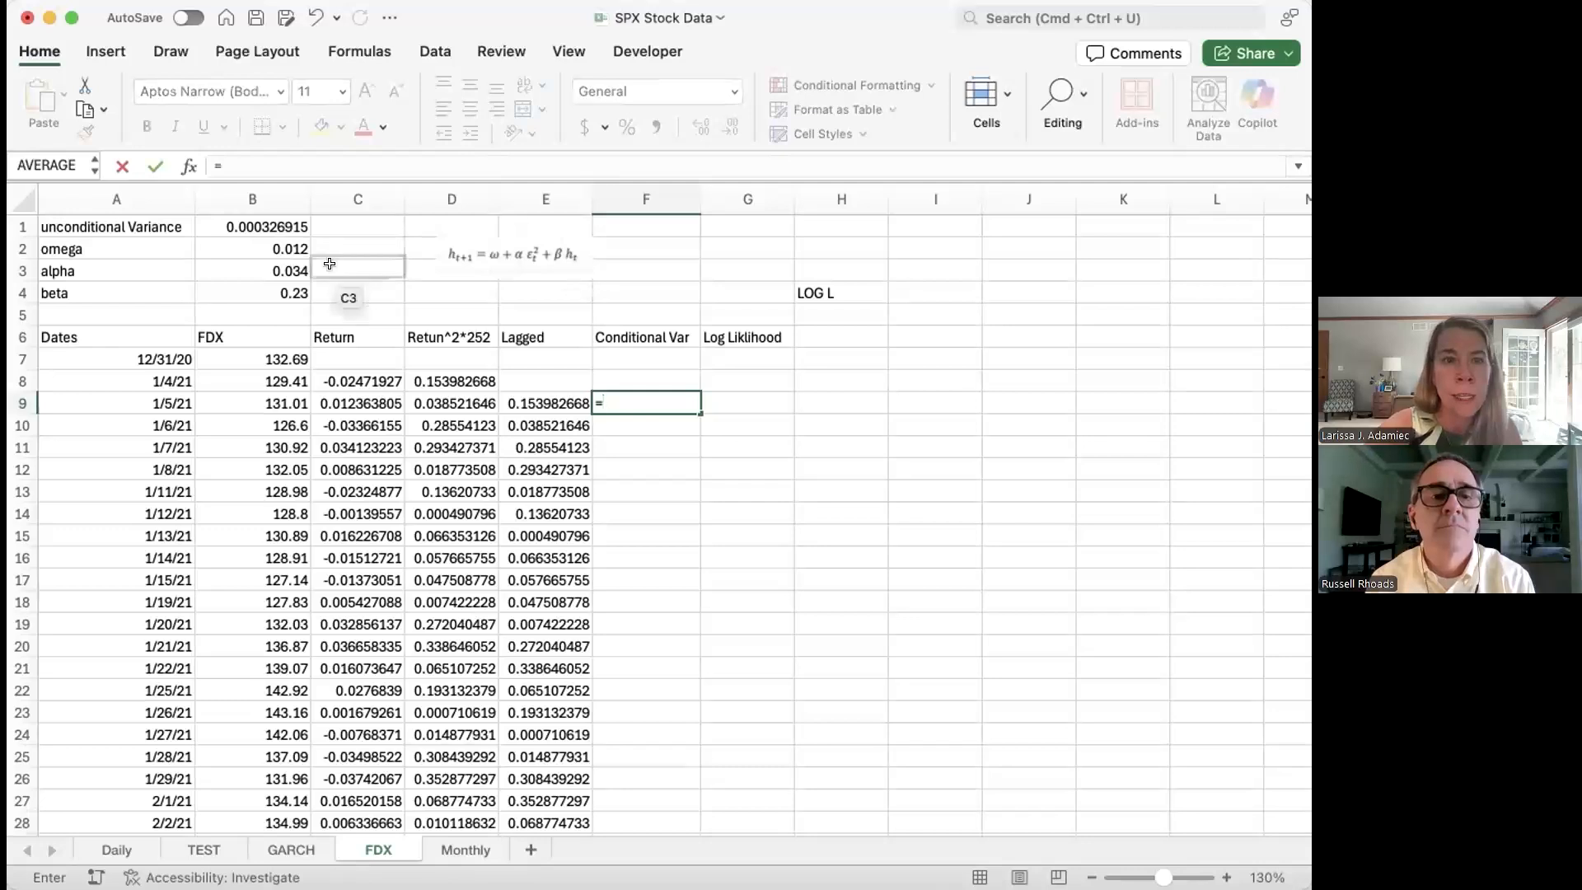
pyautogui.click(262, 225)
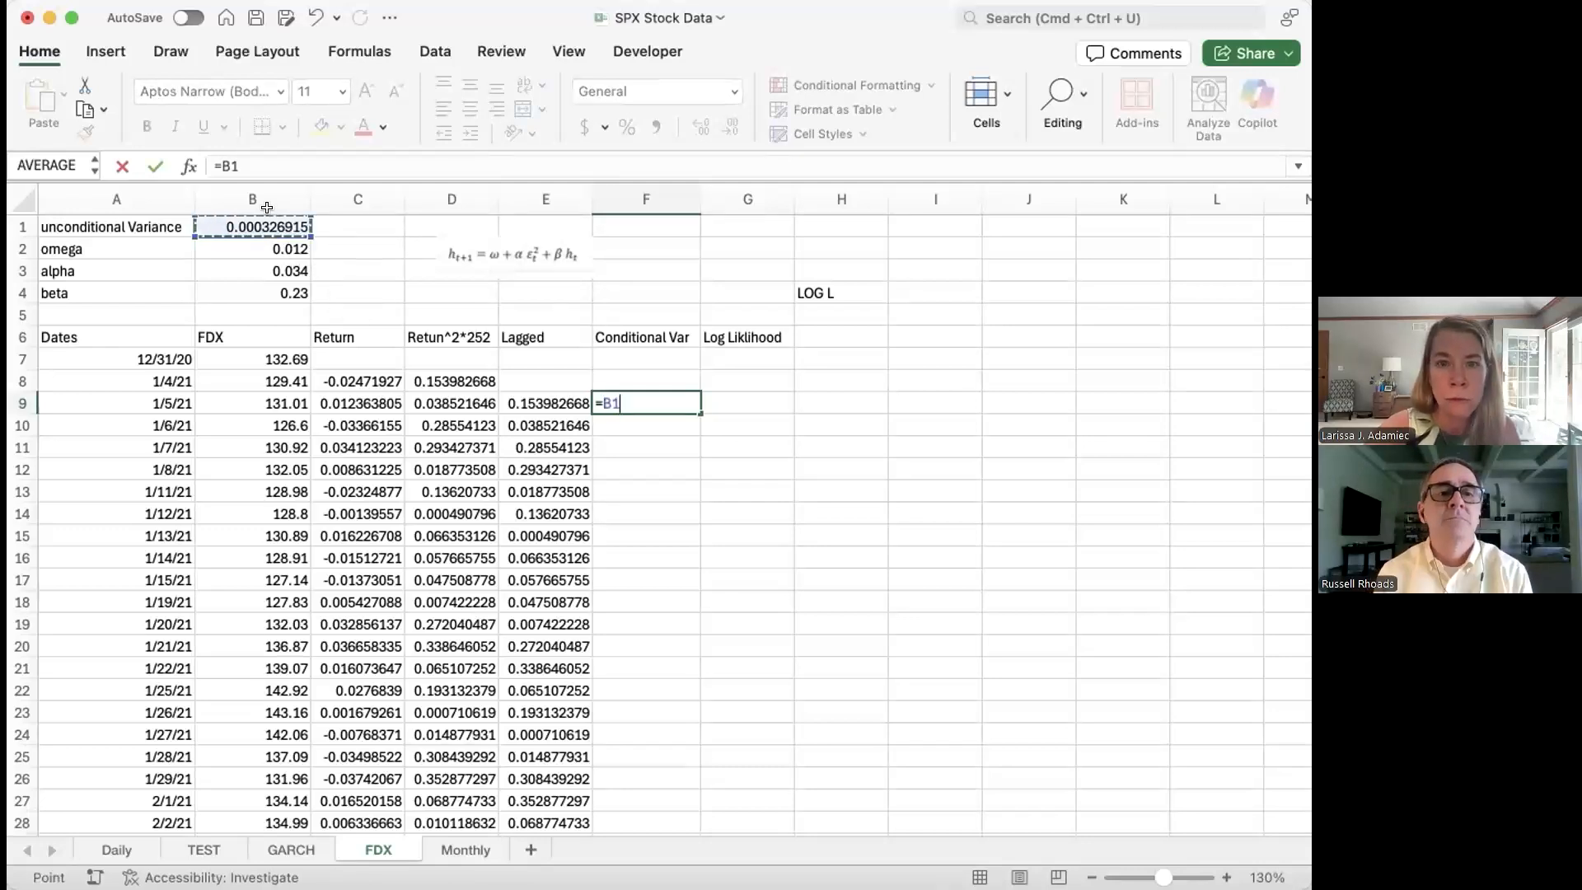
pyautogui.press('Return')
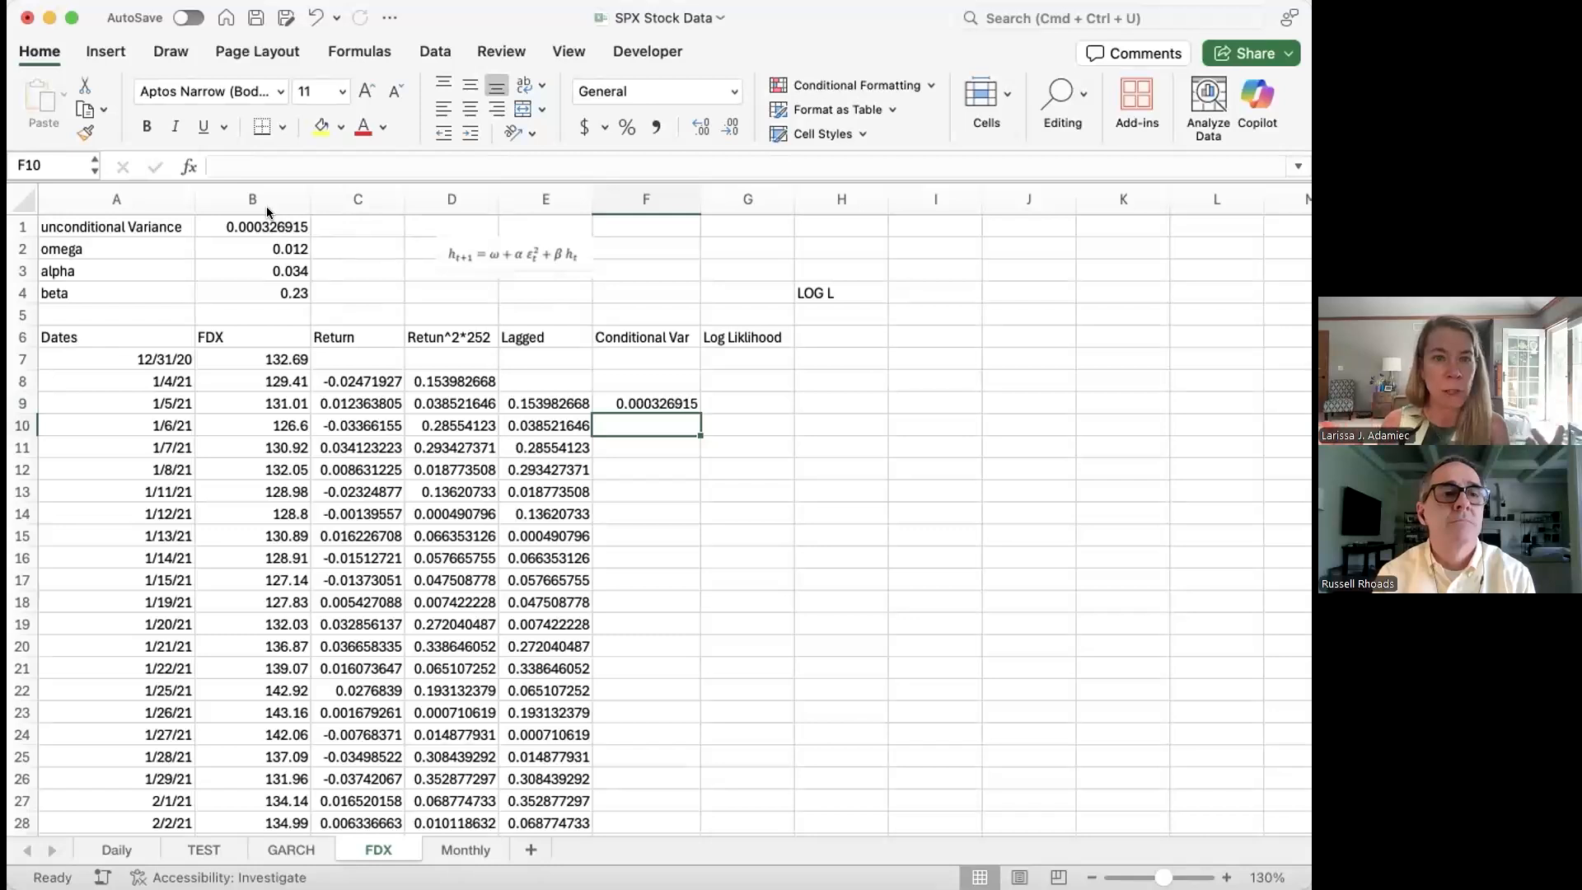
# Step: Start the F10 formula with locked references $B$2+$B$3, dismissing Excel's correction prompt
pyautogui.write('=')
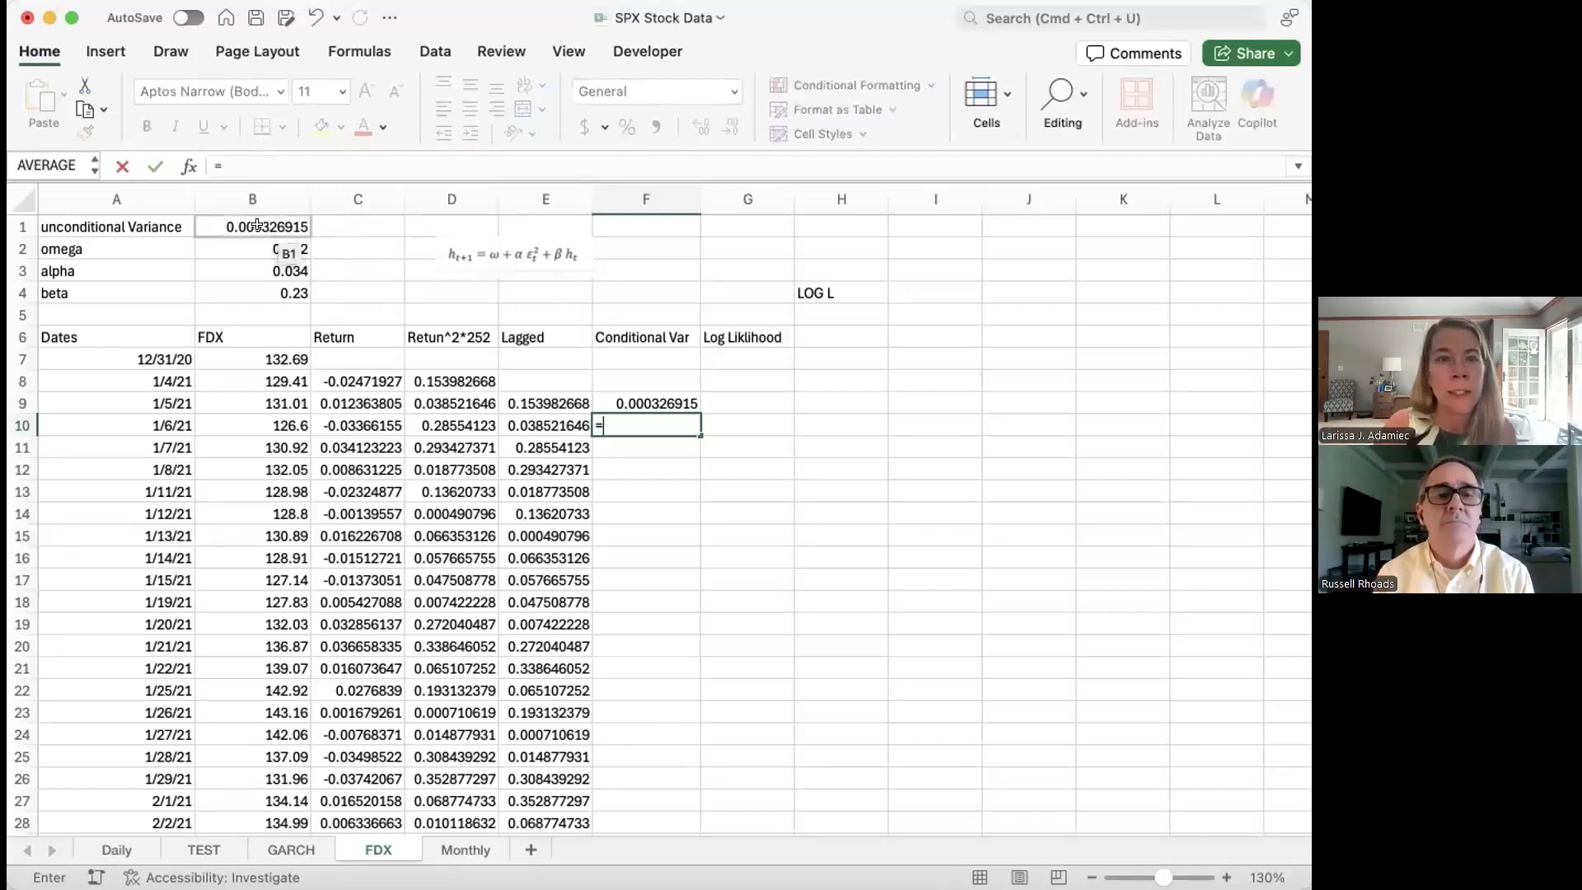
pyautogui.click(254, 250)
pyautogui.click(221, 166)
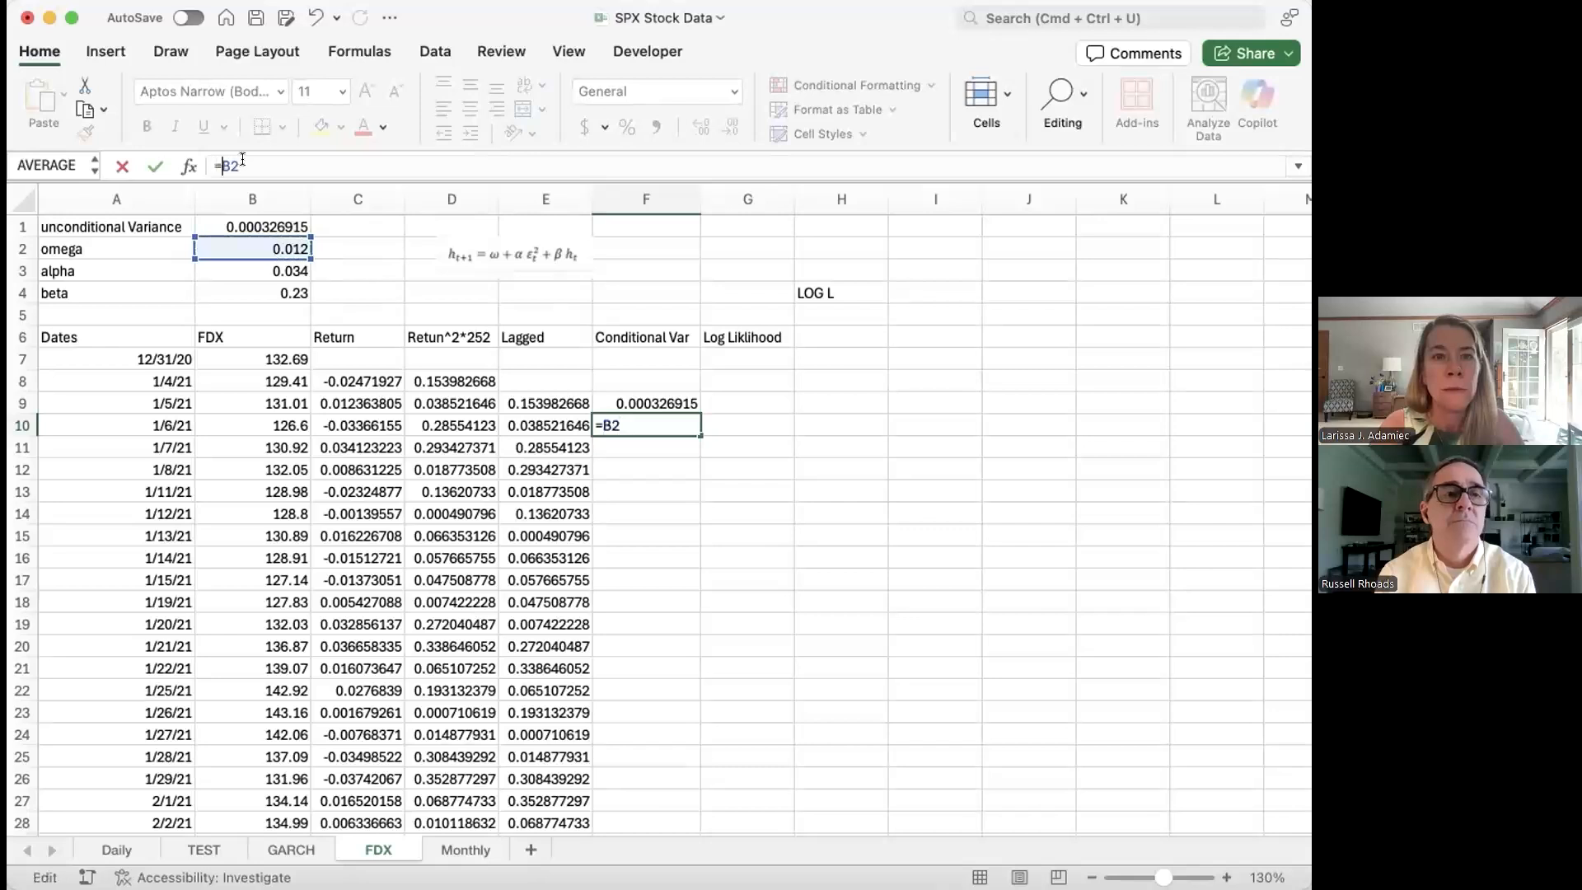
pyautogui.write('$')
pyautogui.press('Right')
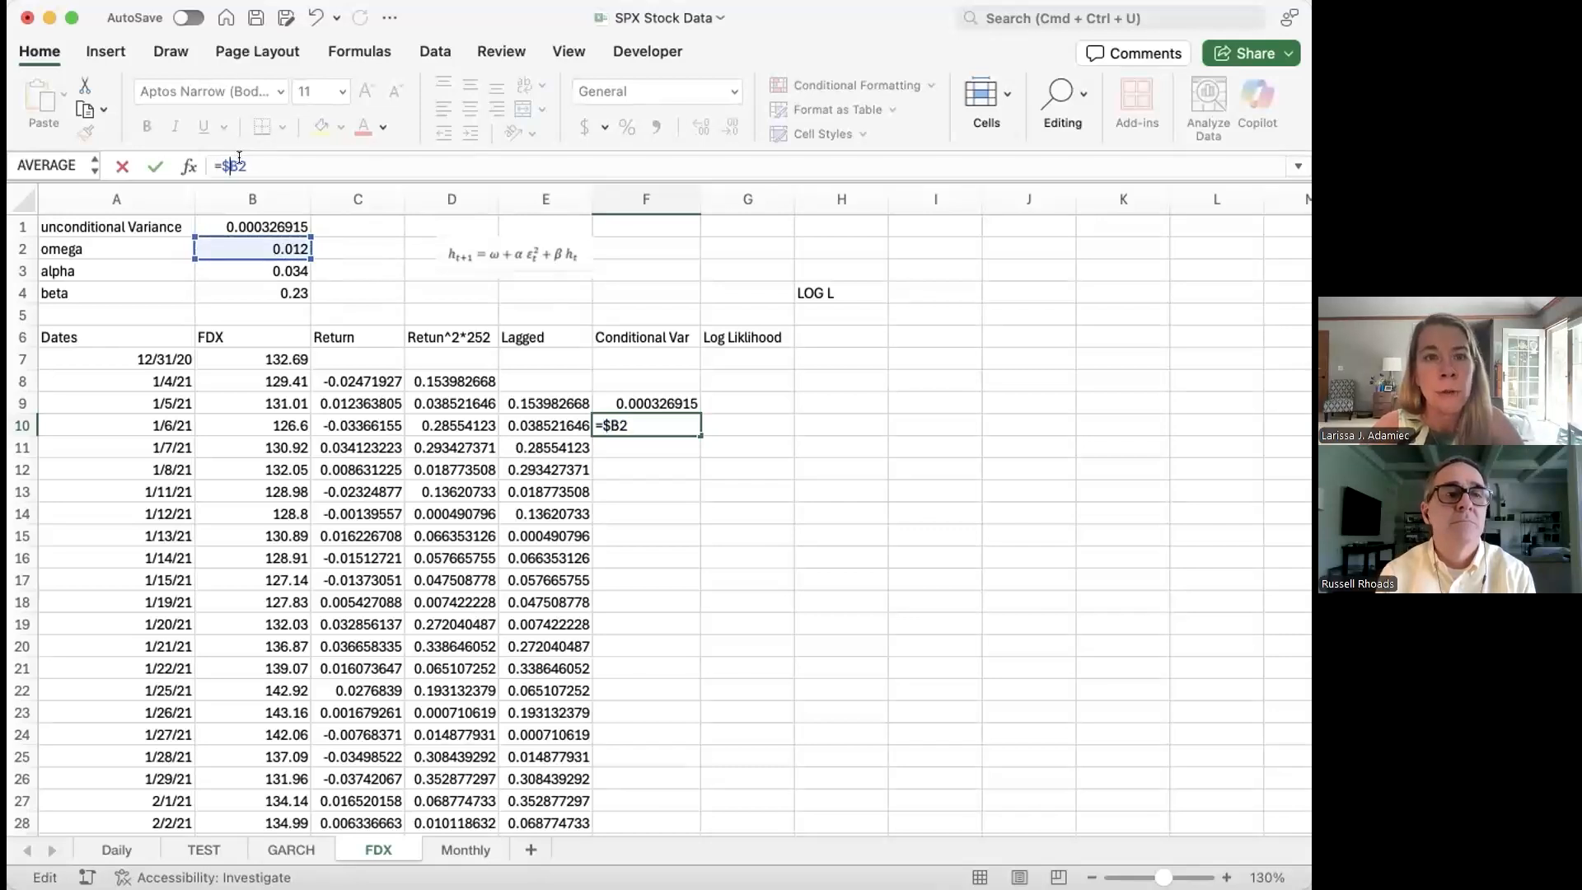
pyautogui.write('$')
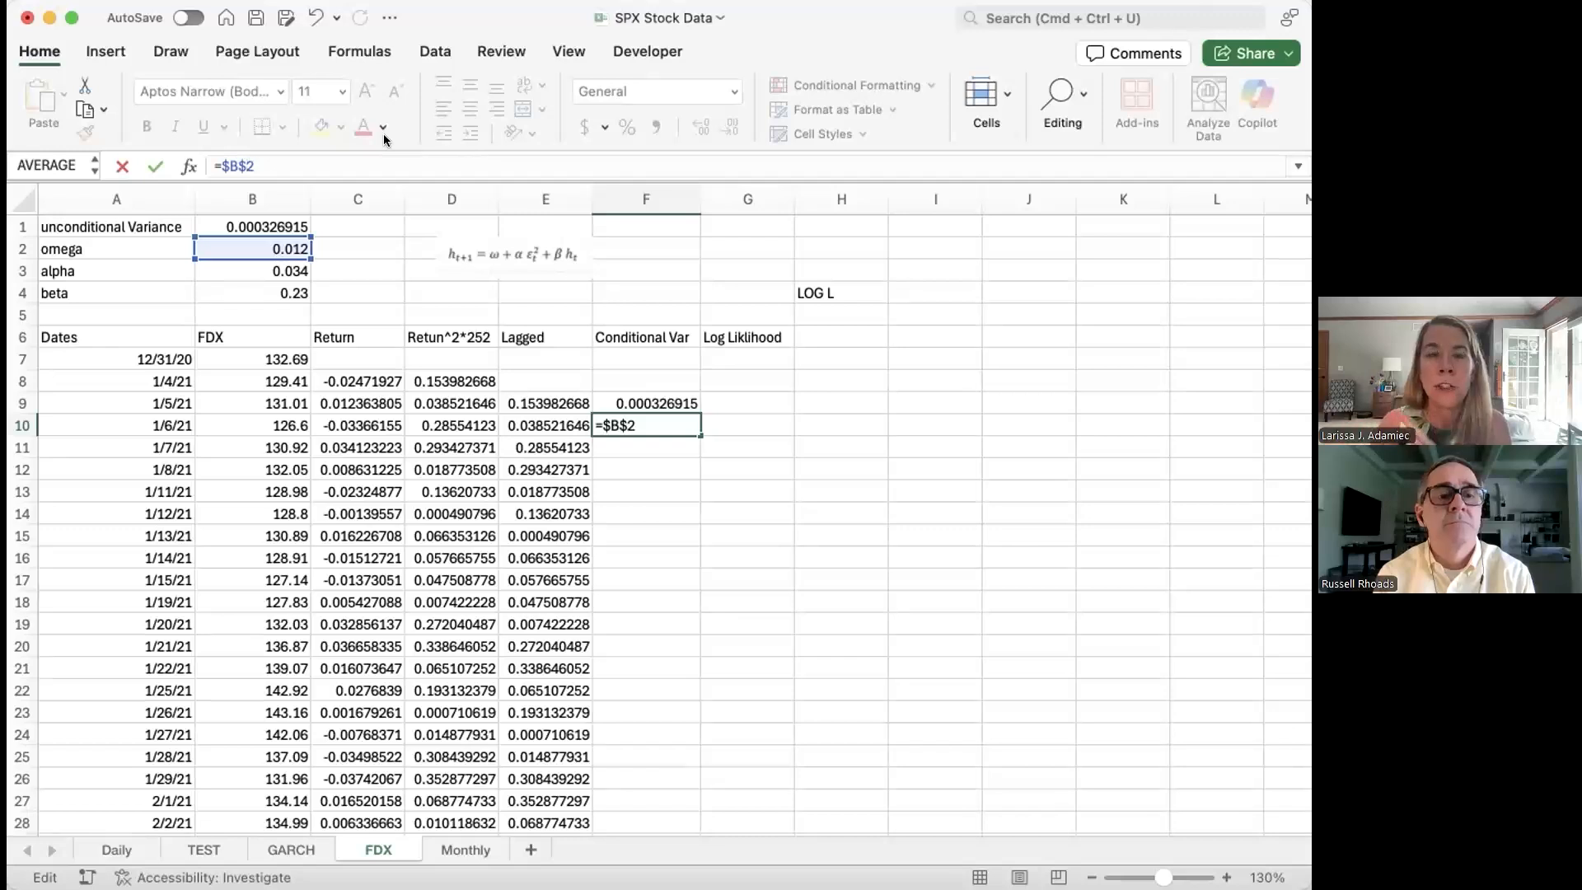
pyautogui.click(297, 159)
pyautogui.write('+$')
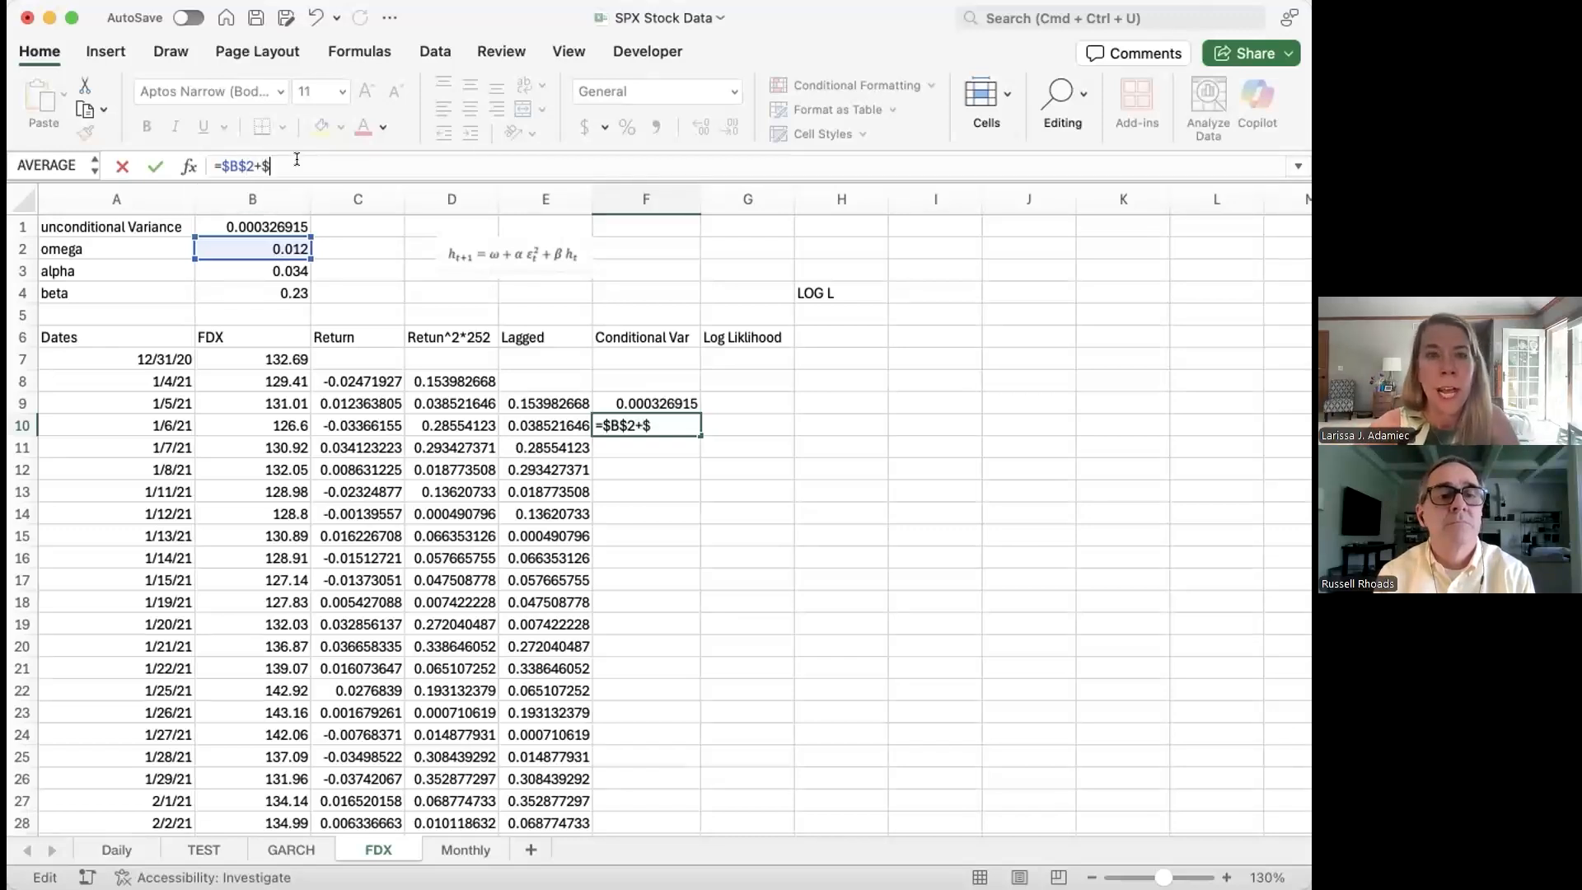
pyautogui.click(224, 264)
pyautogui.click(473, 394)
pyautogui.click(577, 488)
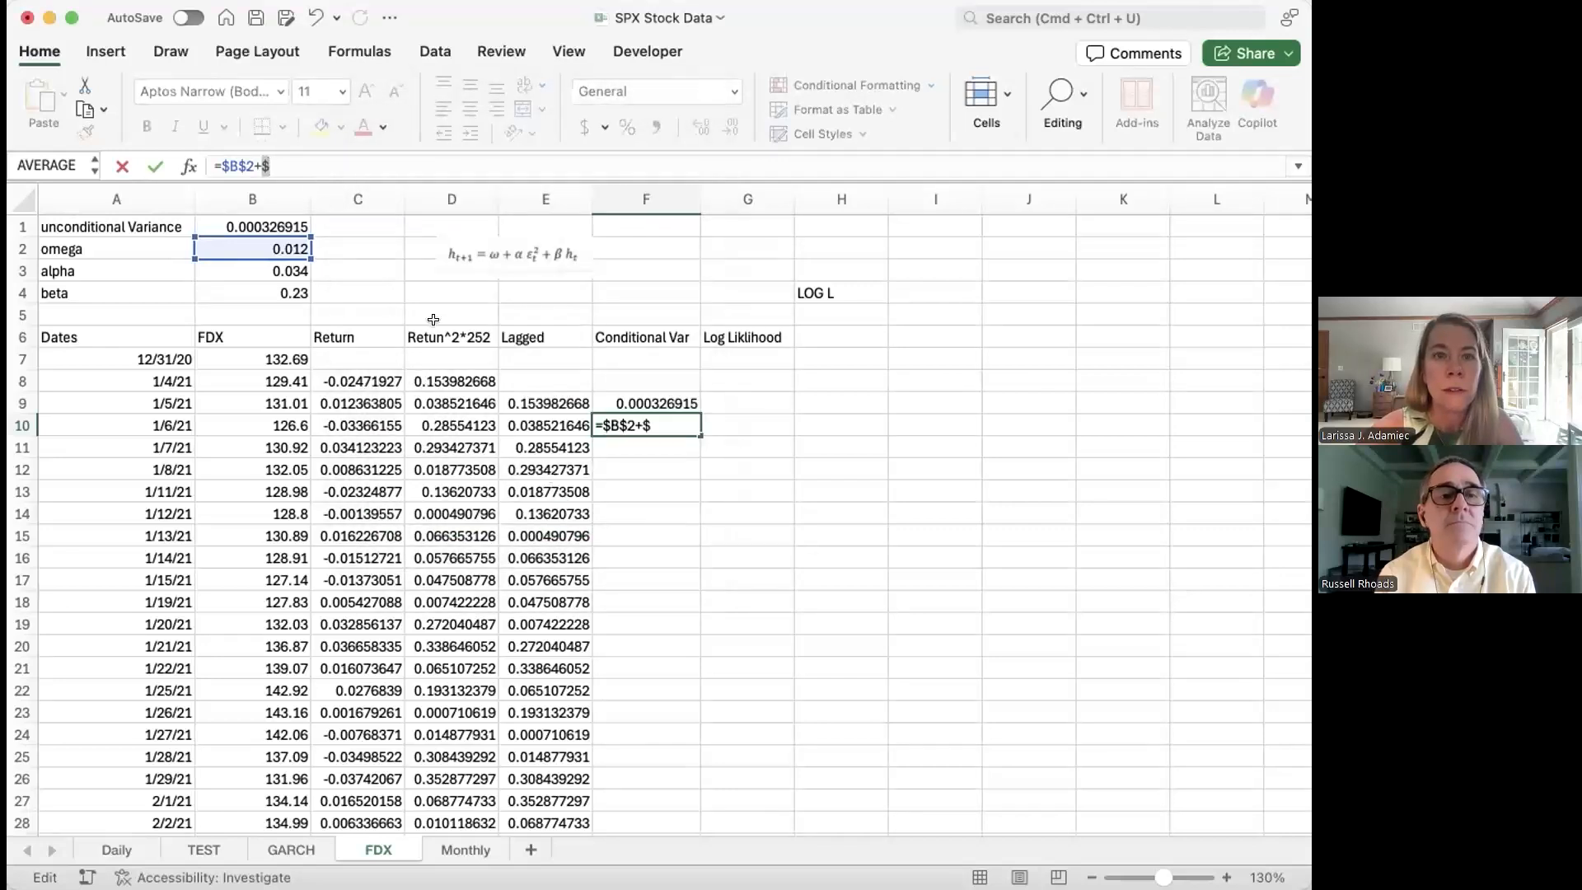
pyautogui.click(302, 154)
pyautogui.write('B$')
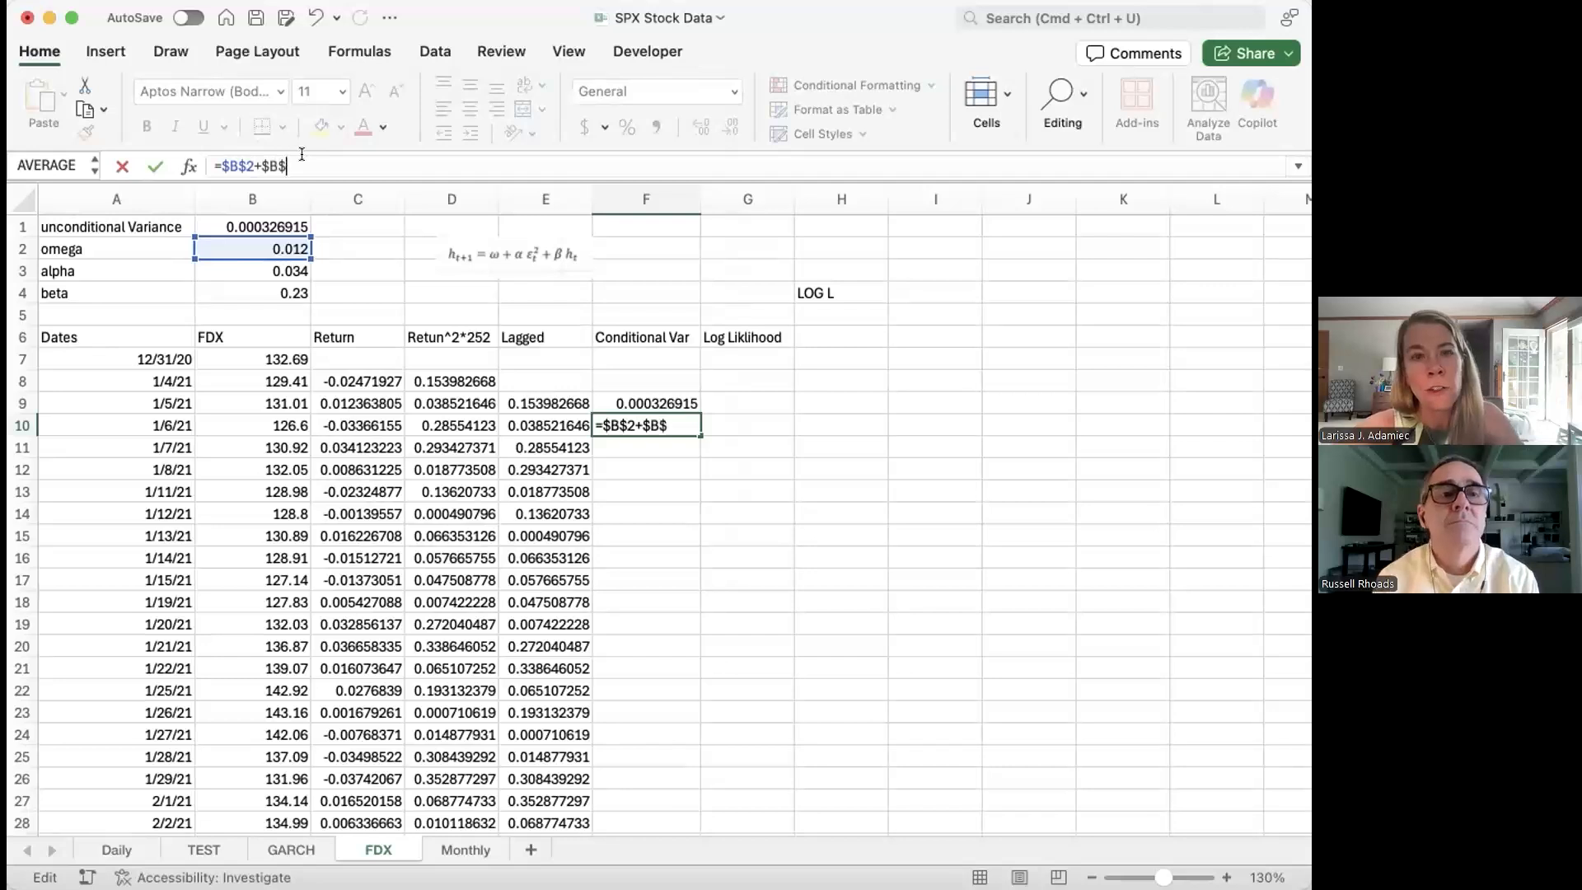
pyautogui.write('3')
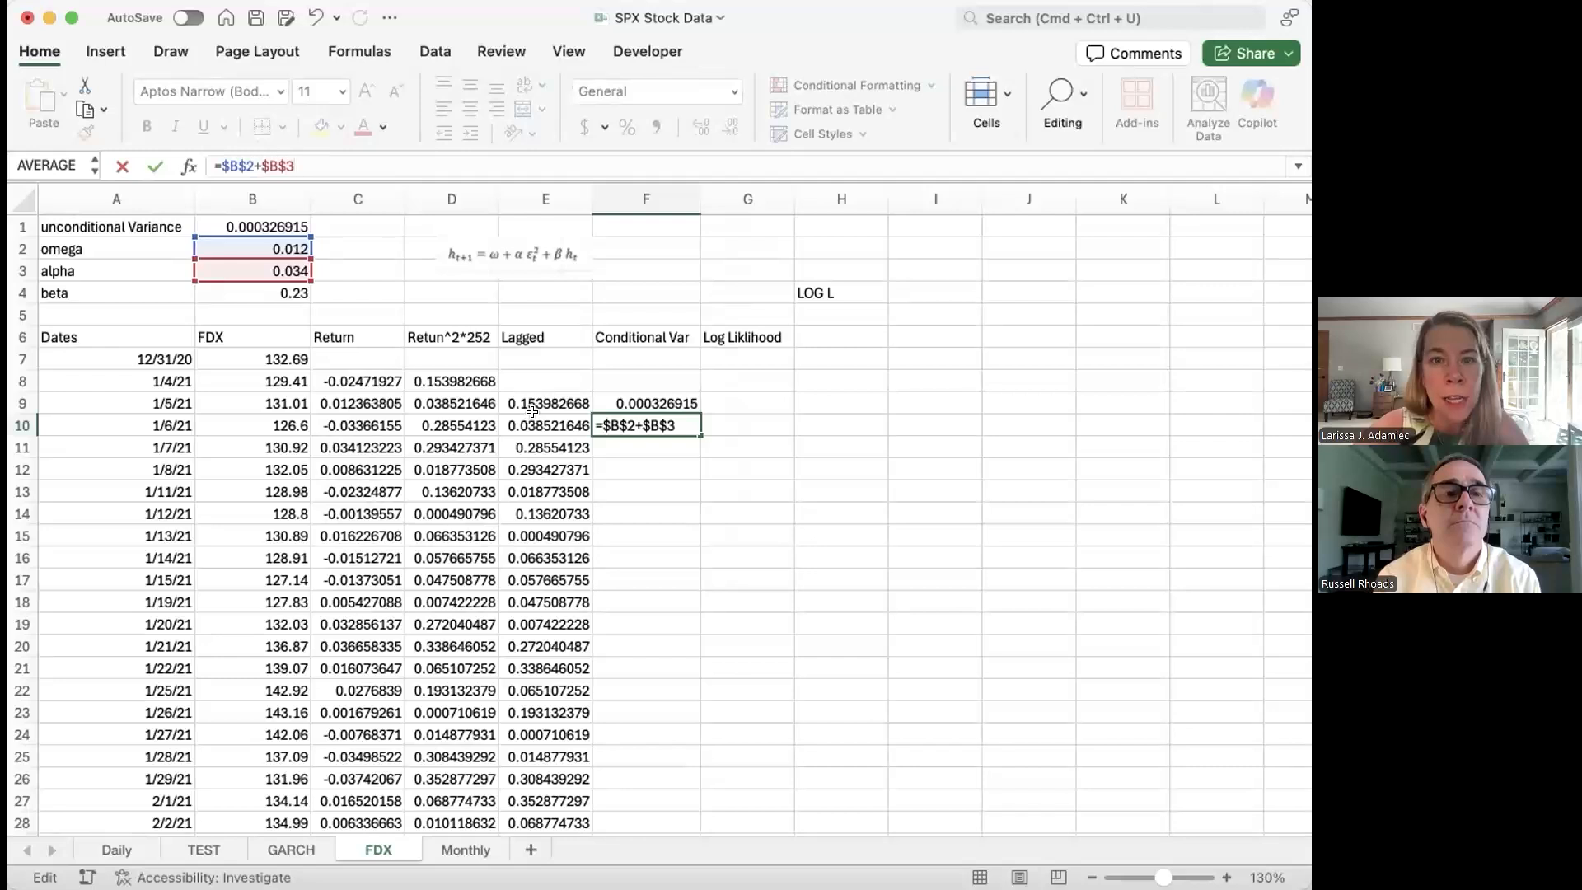
# Step: Complete F10 as =$B$2+$B$3*E9+$B$4*F9, giving 0.017310601
pyautogui.click(532, 397)
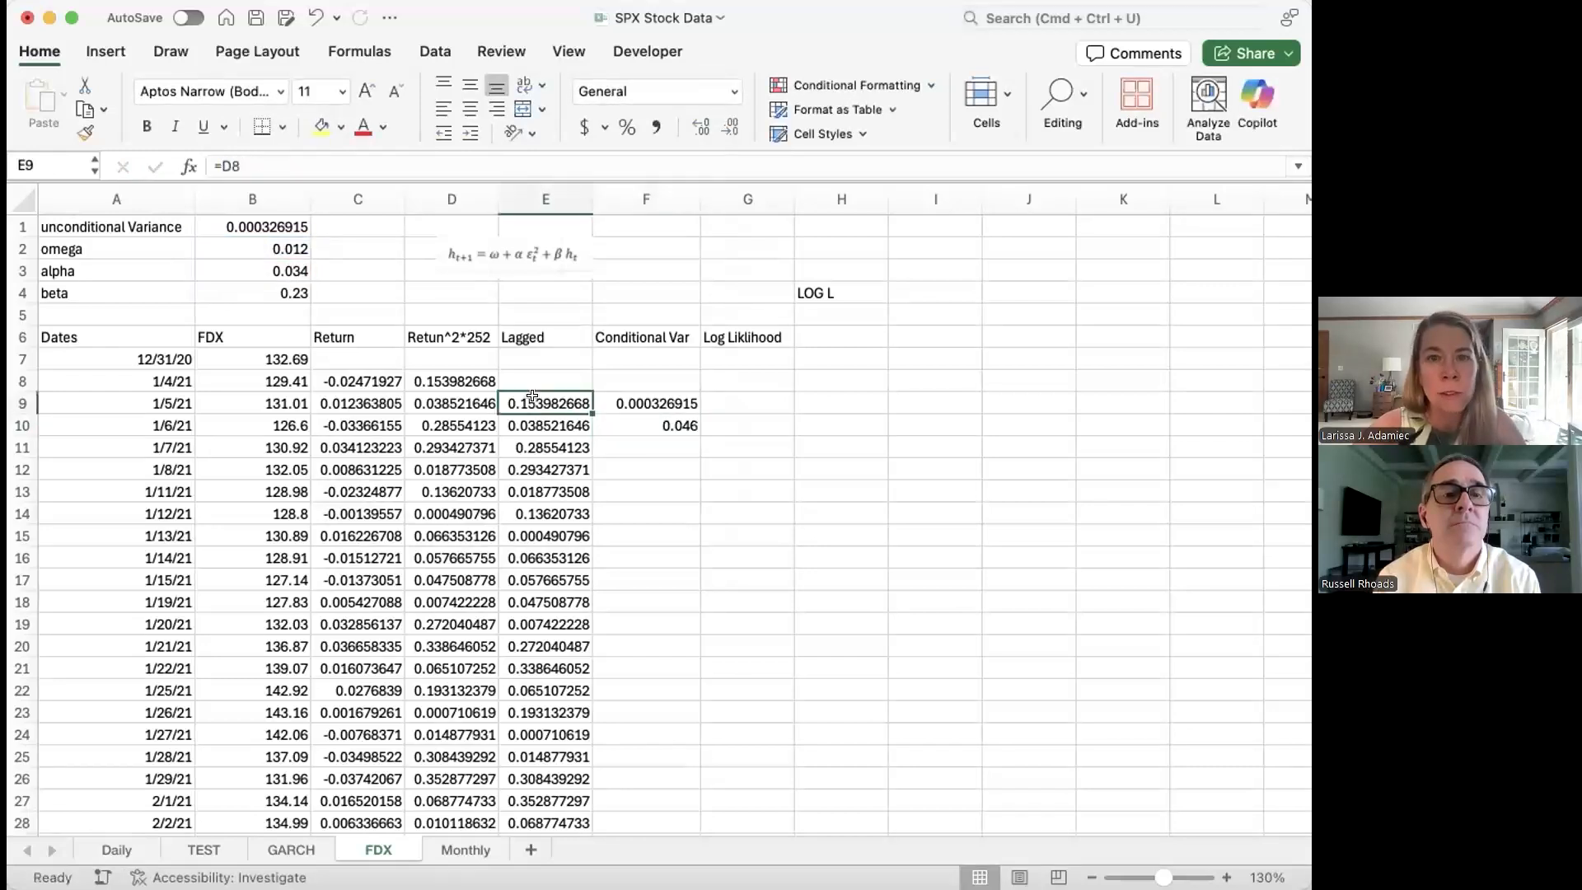
pyautogui.click(644, 424)
pyautogui.click(318, 156)
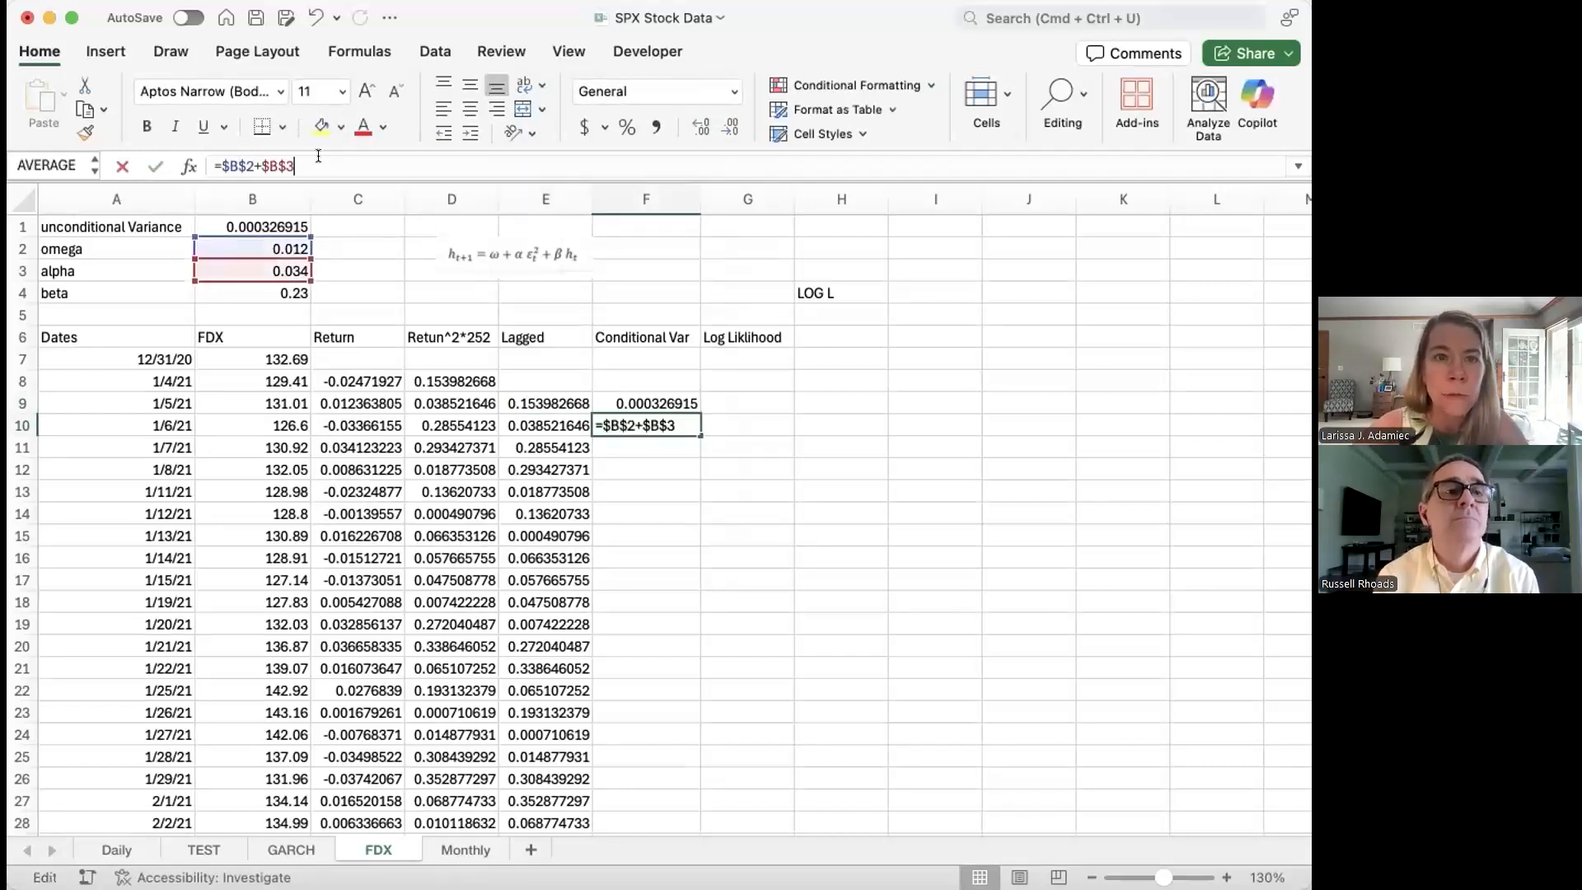
pyautogui.write('*')
pyautogui.click(557, 396)
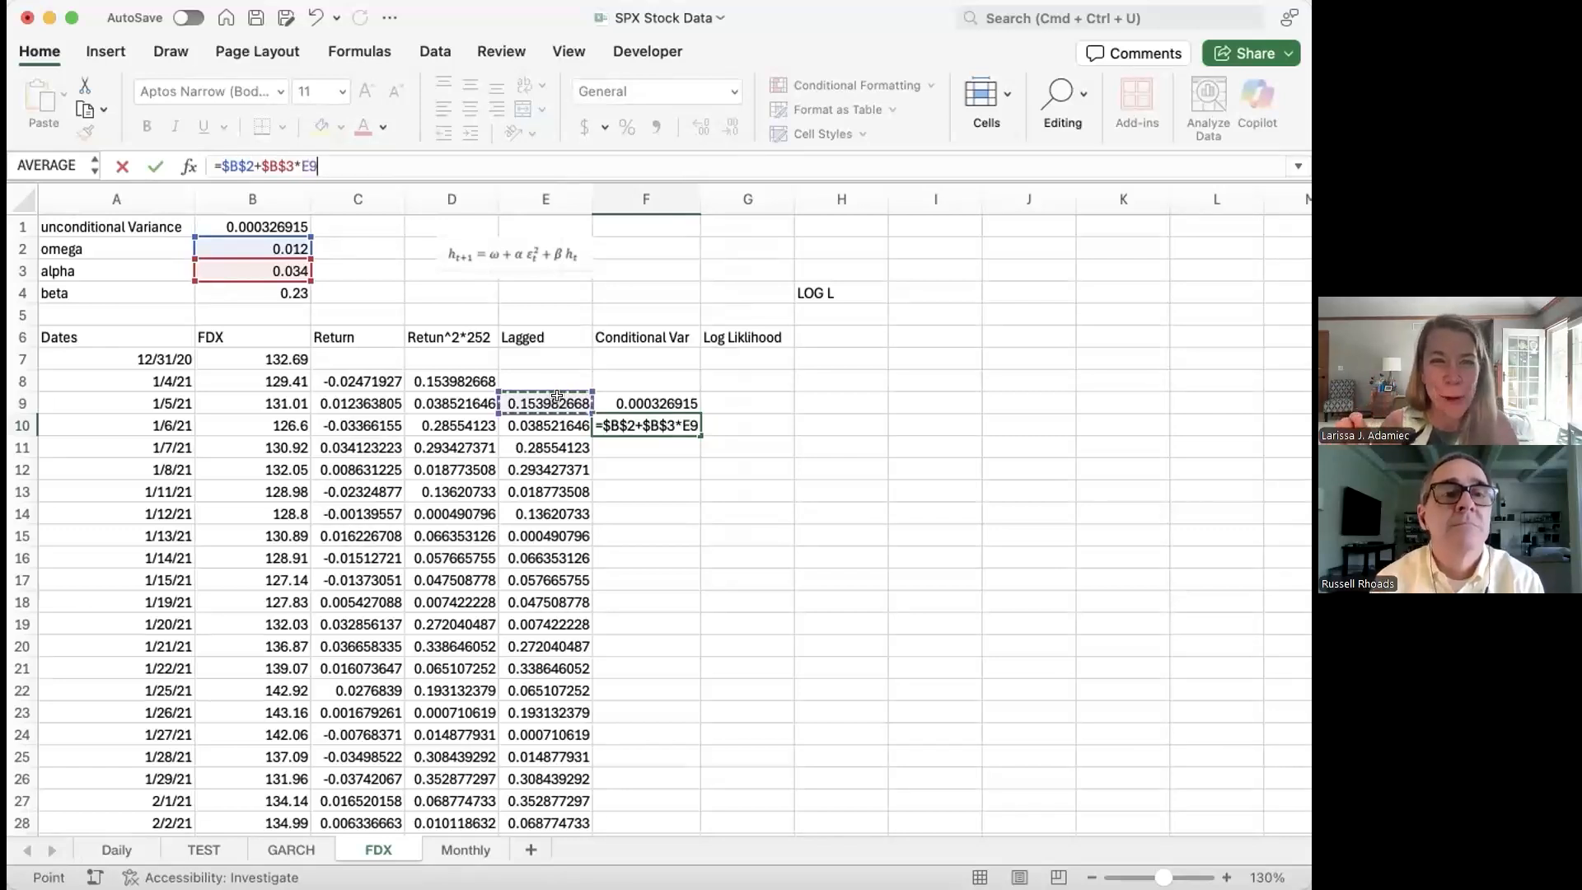
pyautogui.write('+')
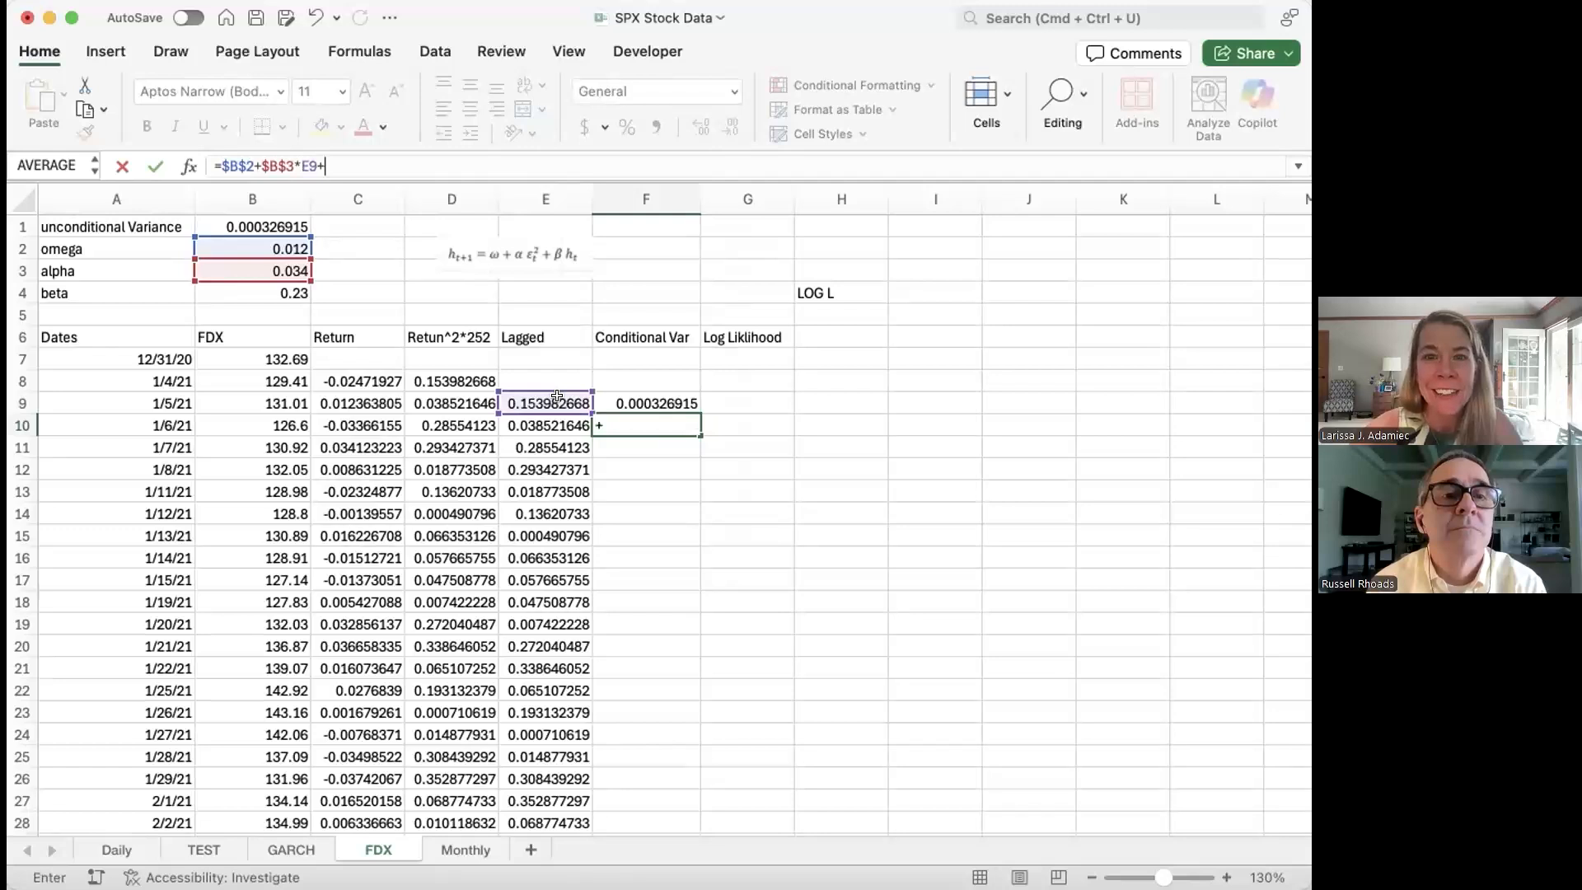
pyautogui.write('$')
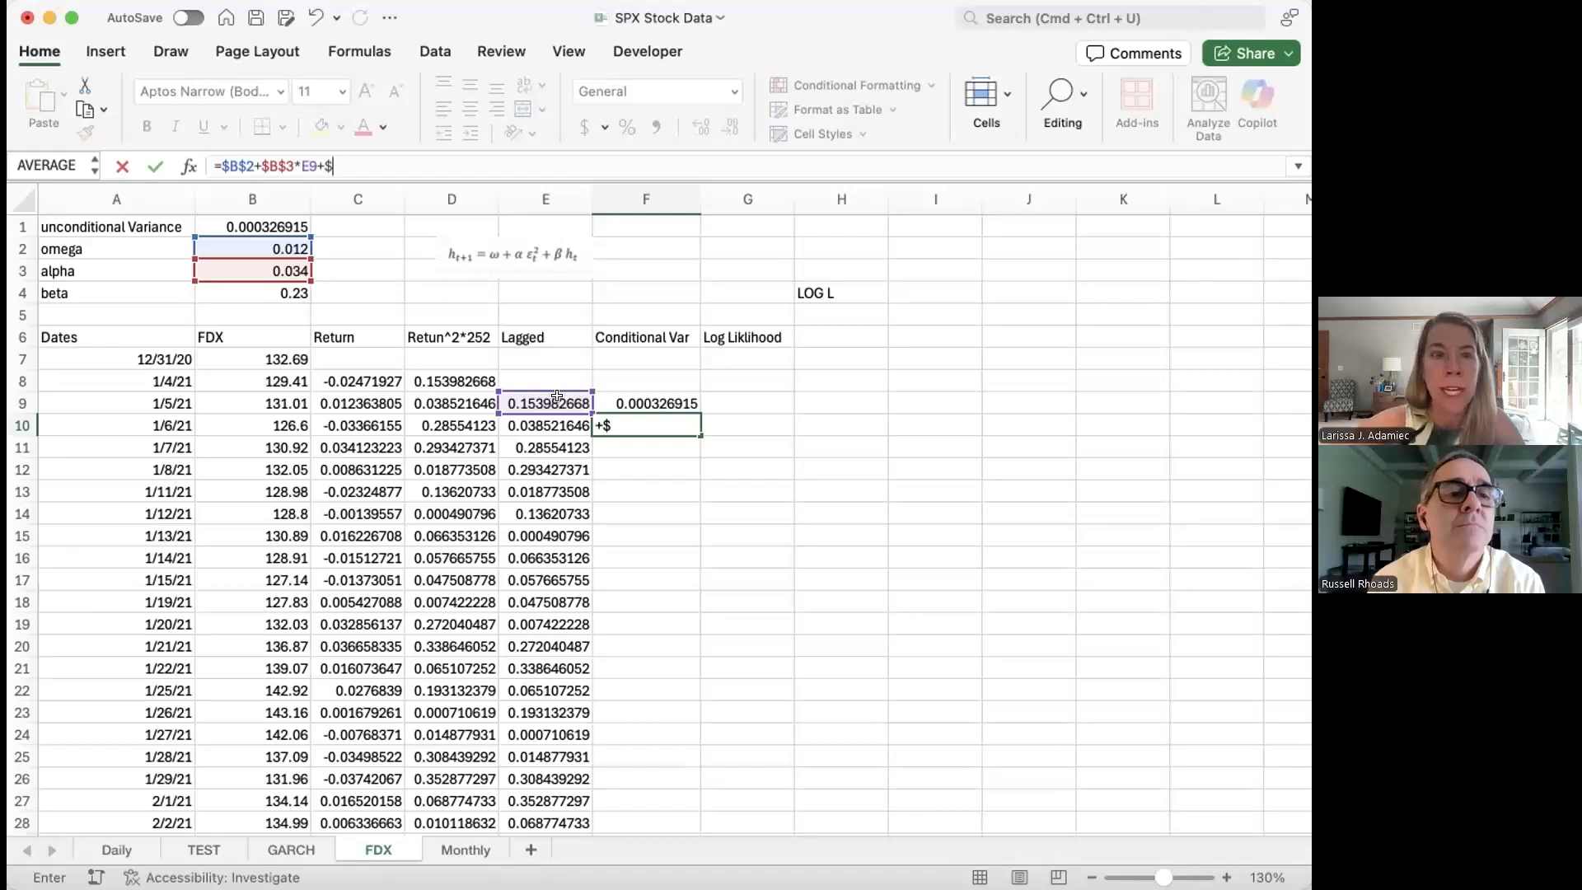
pyautogui.write('B$4')
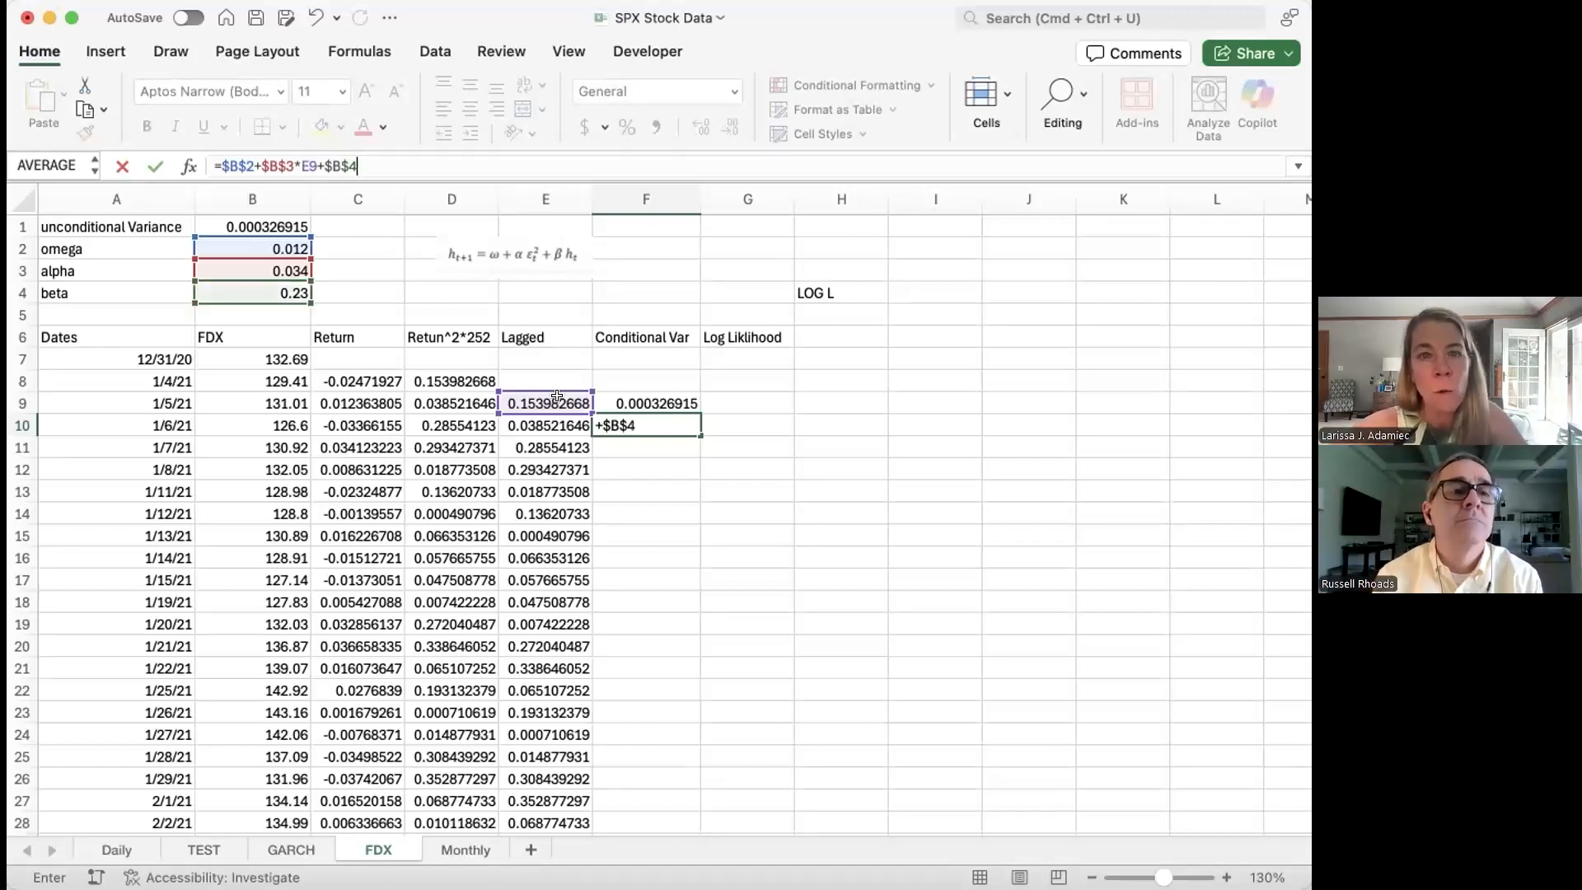
pyautogui.write('*')
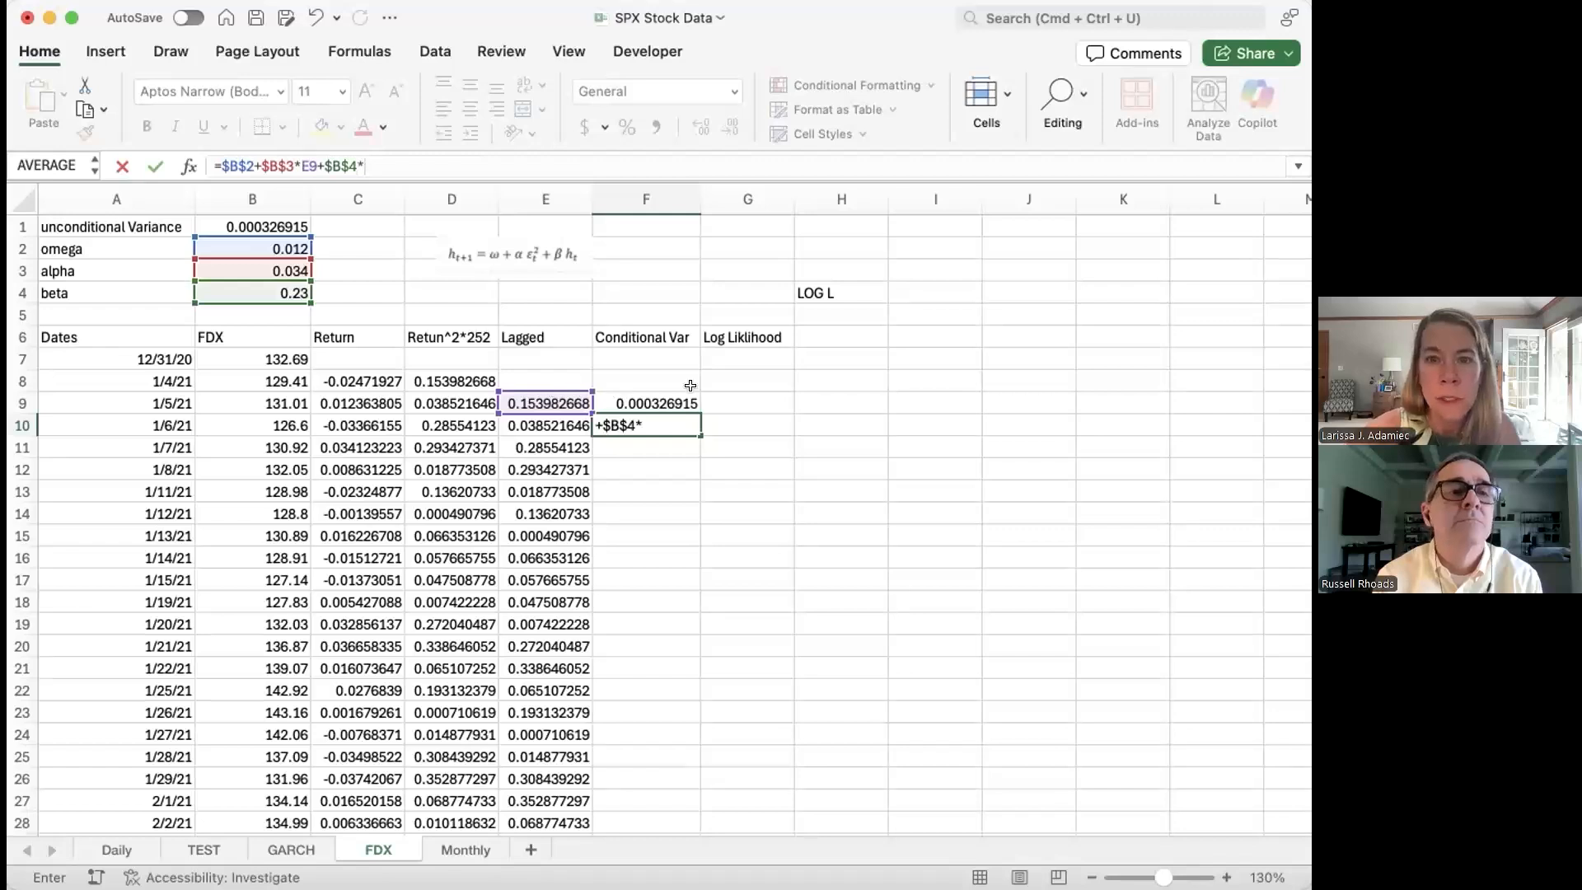
pyautogui.click(644, 402)
pyautogui.press('Return')
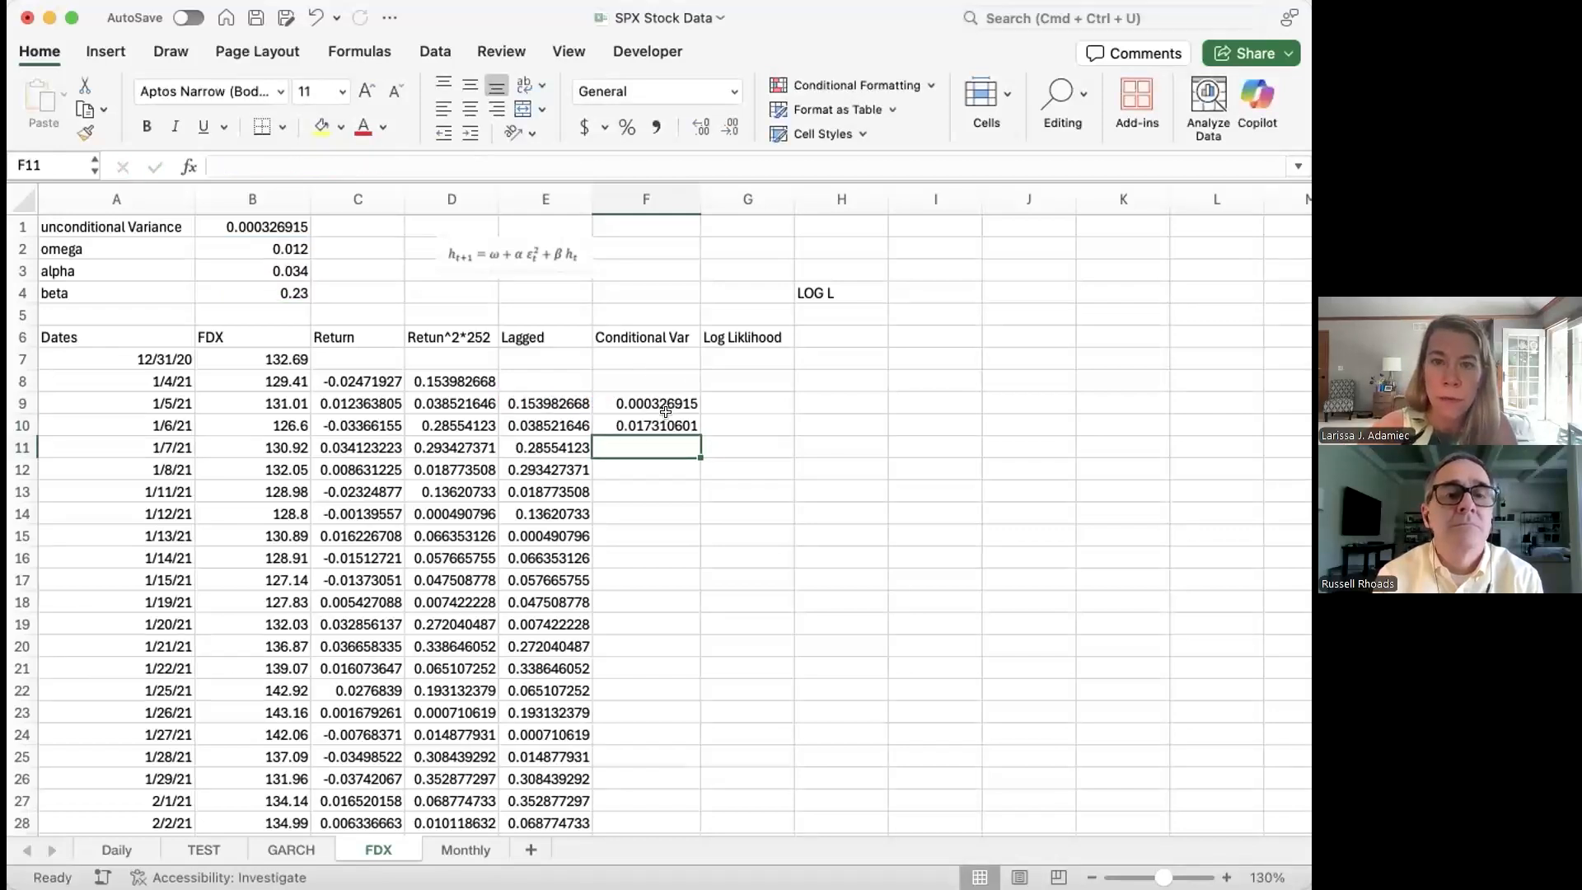
# Step: Copy the F10 conditional variance formula down column F and select G9
pyautogui.click(667, 425)
pyautogui.doubleClick(696, 428)
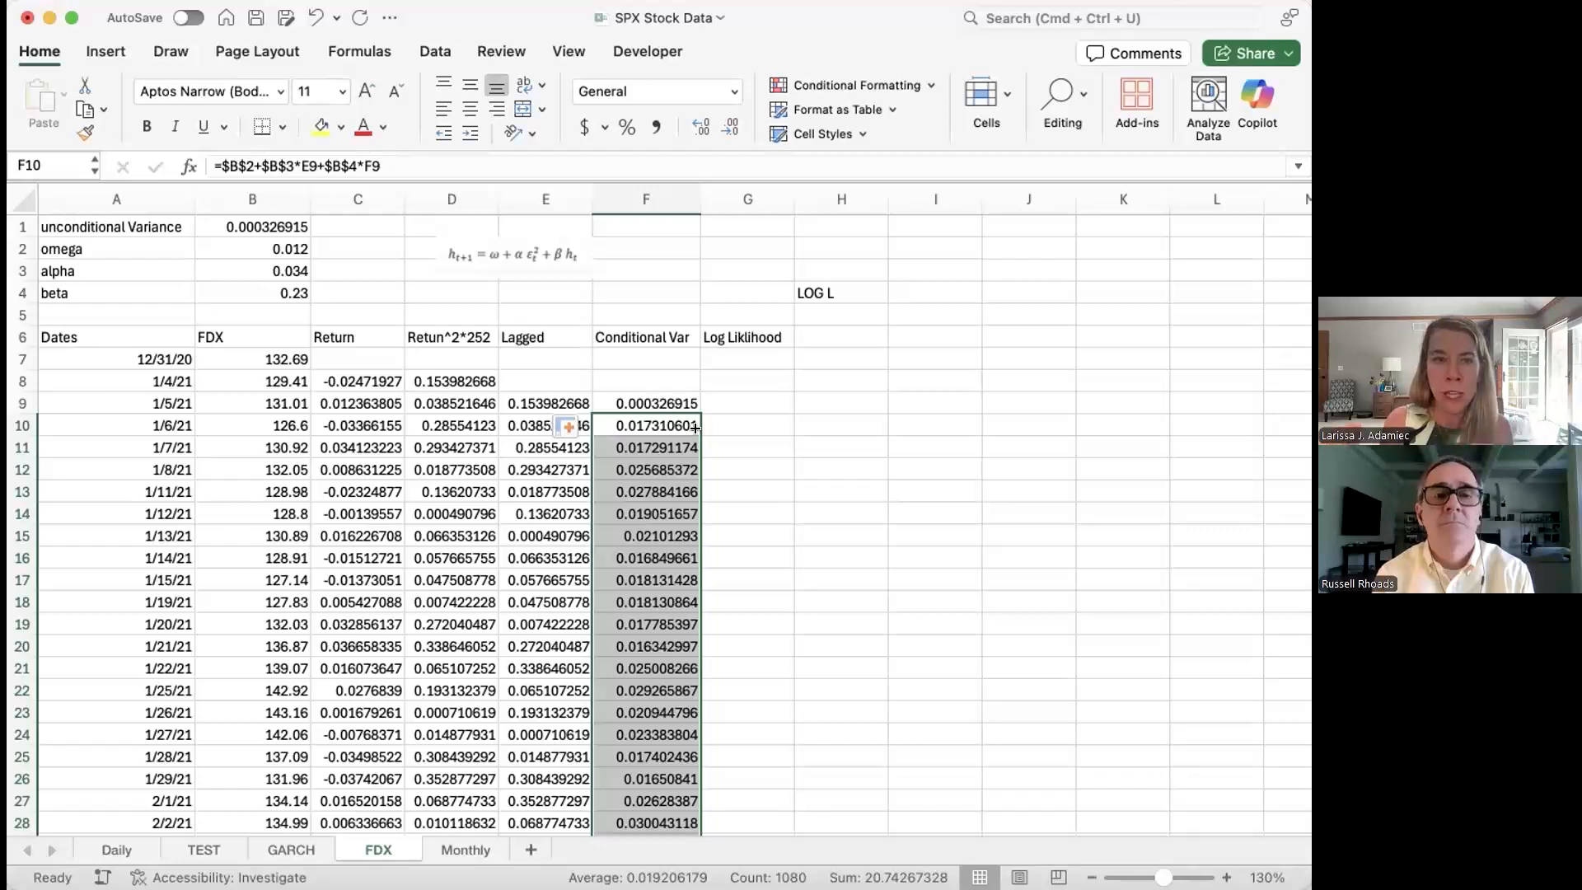
pyautogui.click(745, 393)
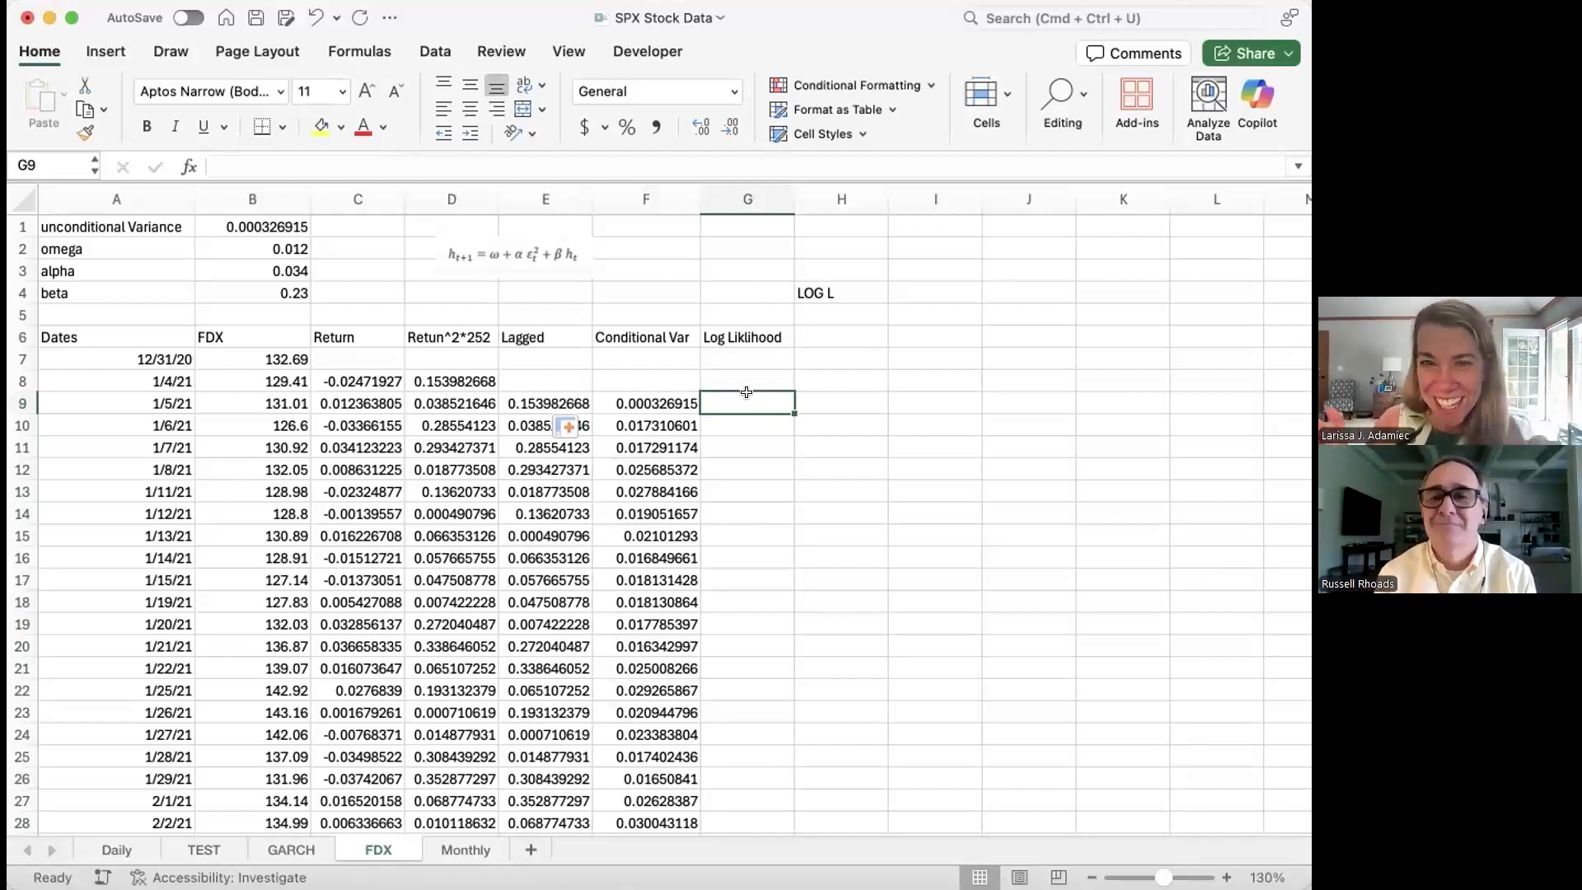
# Step: Enter =LN((1/SQRT(2*PI()*F9))*EXP(-0.5*D9/F9)) in G9 and fill it down column G
pyautogui.write('=')
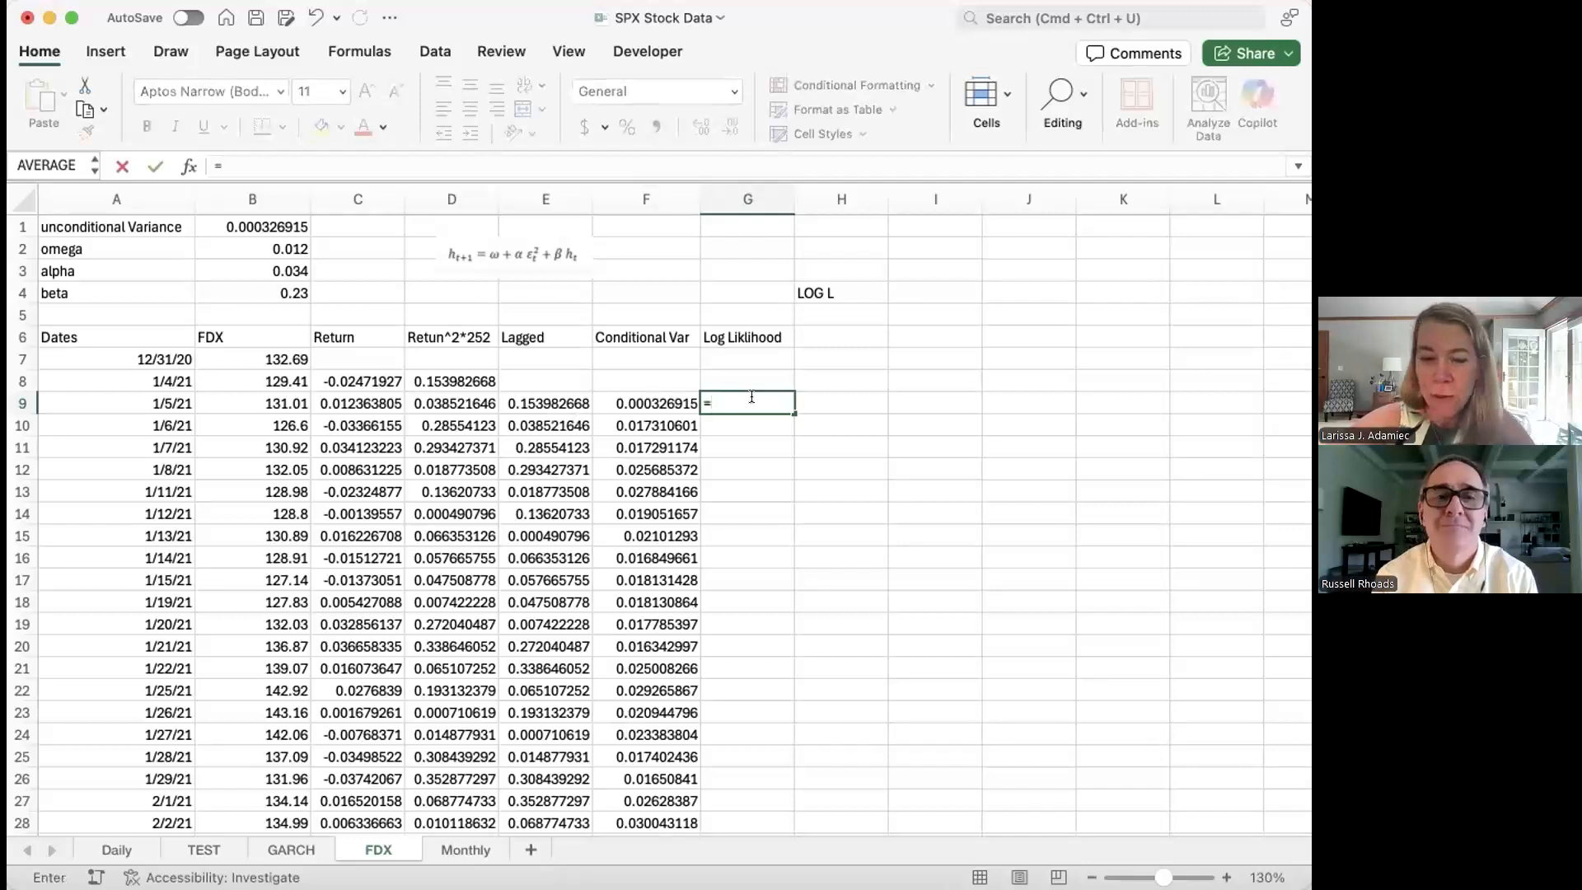
pyautogui.write('ln((')
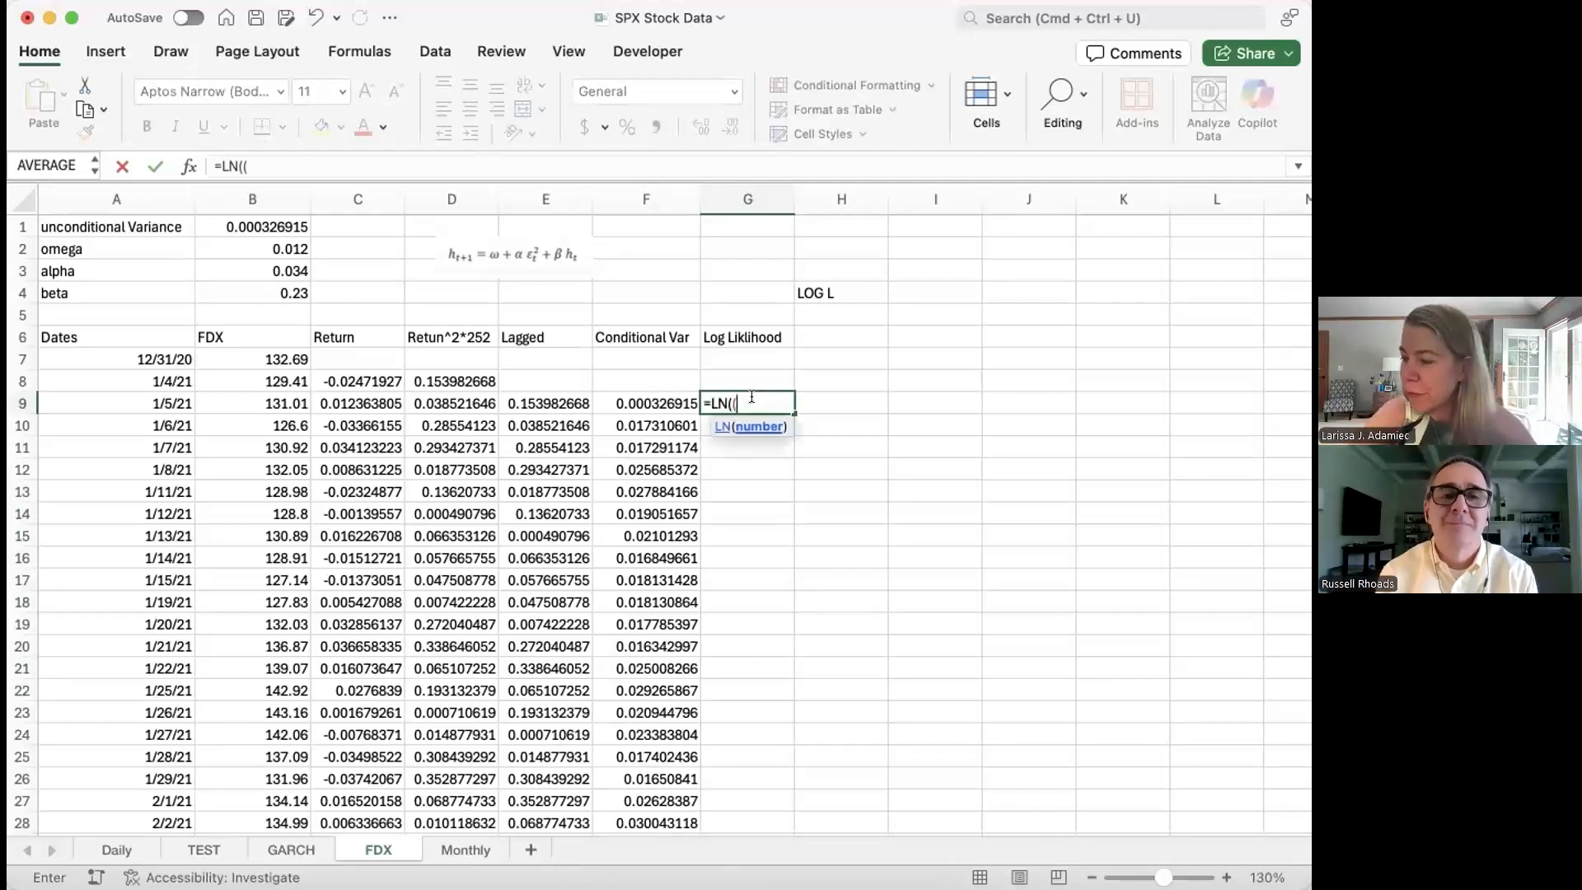
pyautogui.write('1/sq')
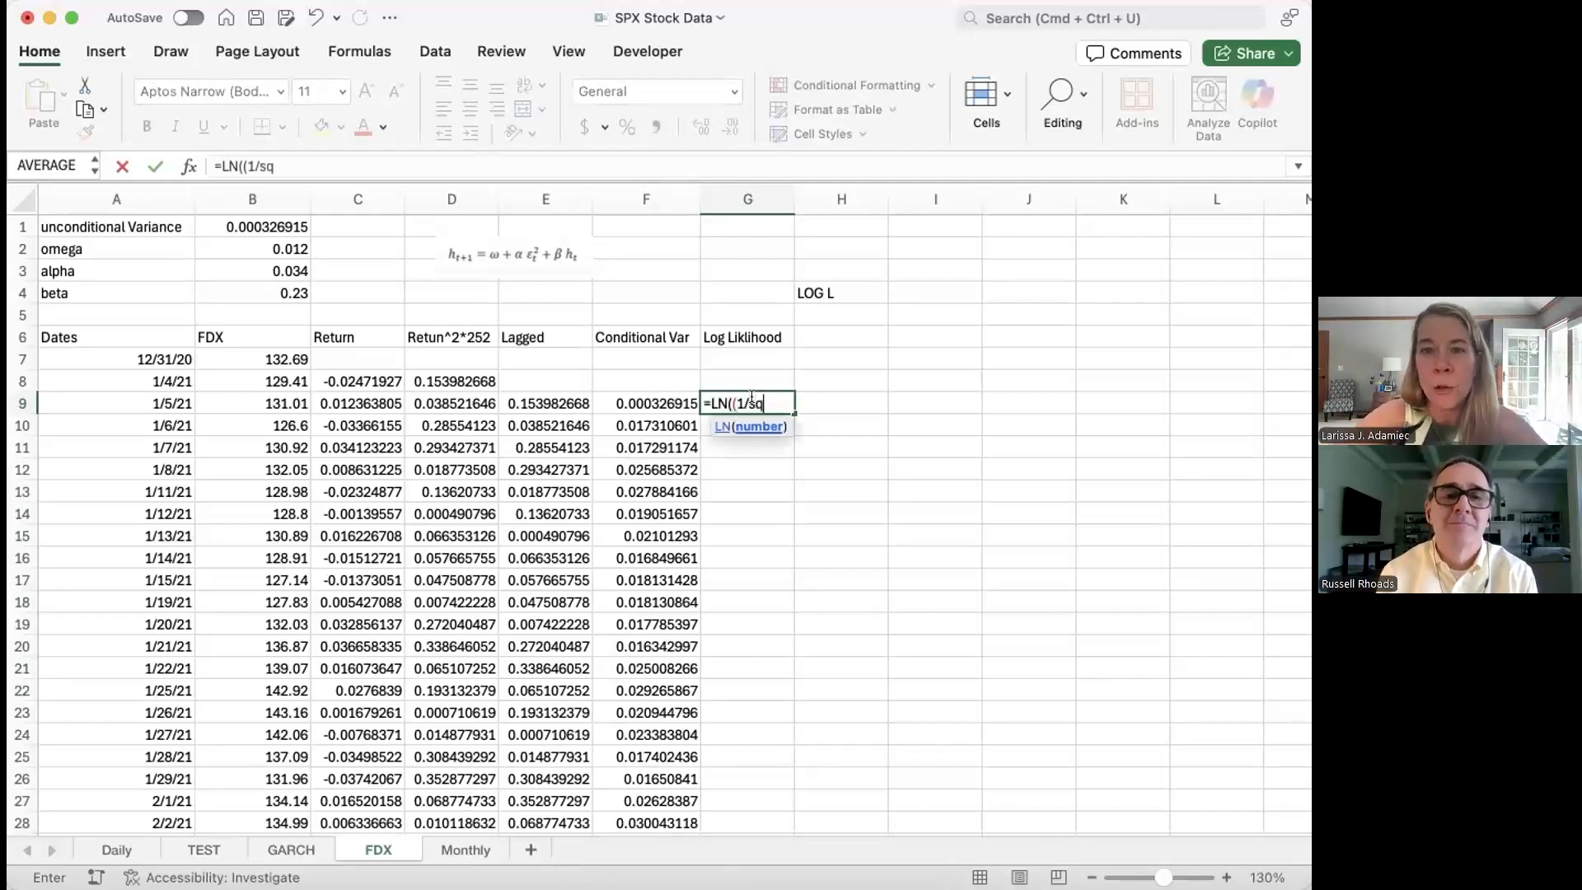
pyautogui.write('rt(2')
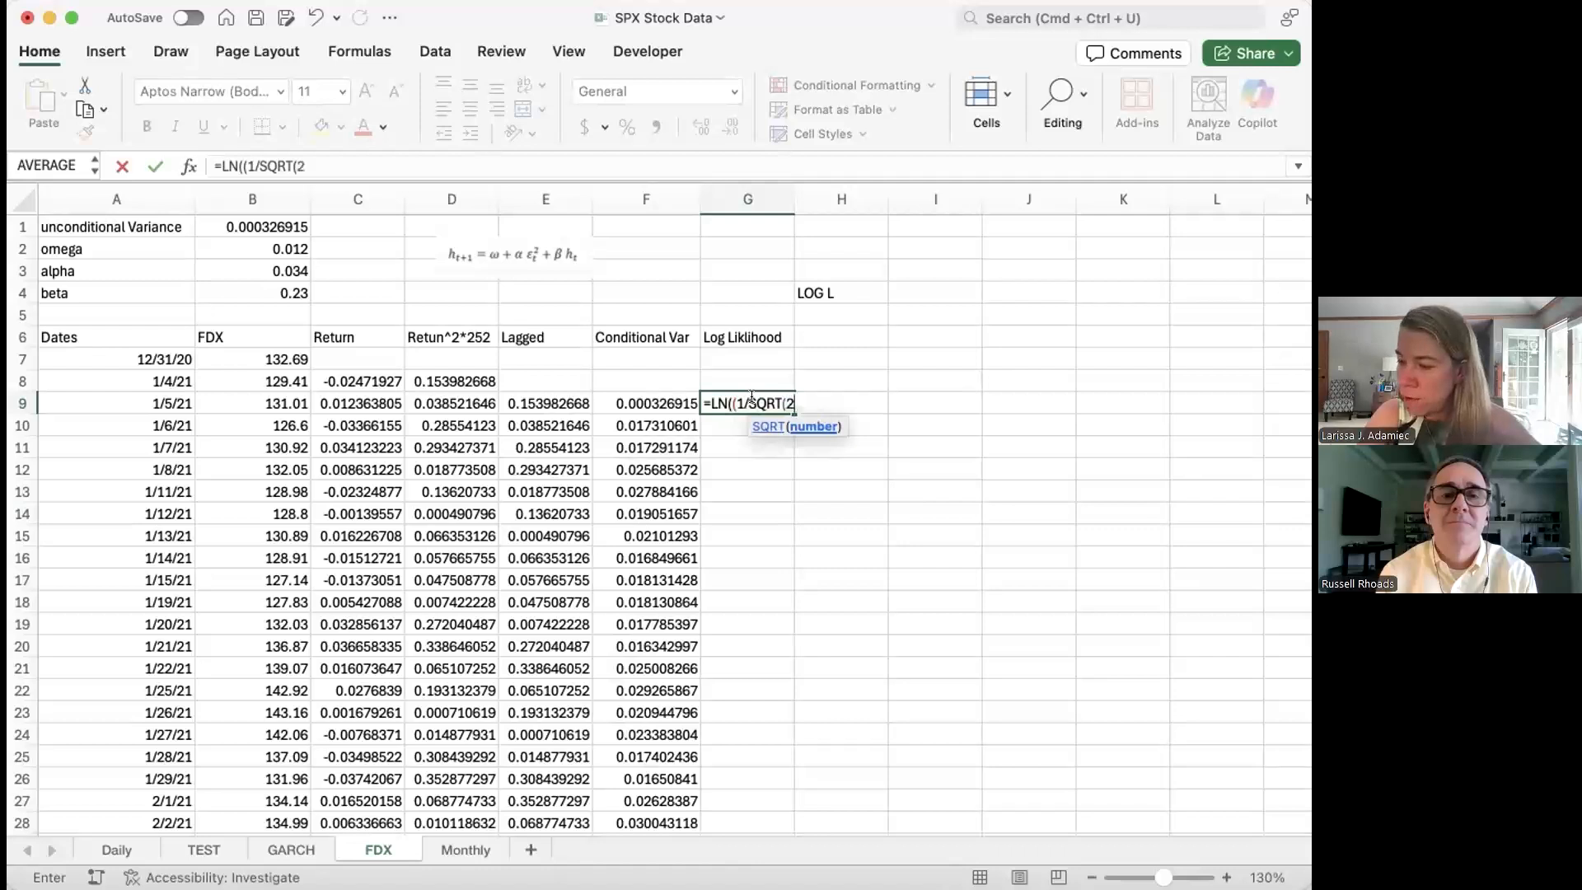
pyautogui.write('*pi(')
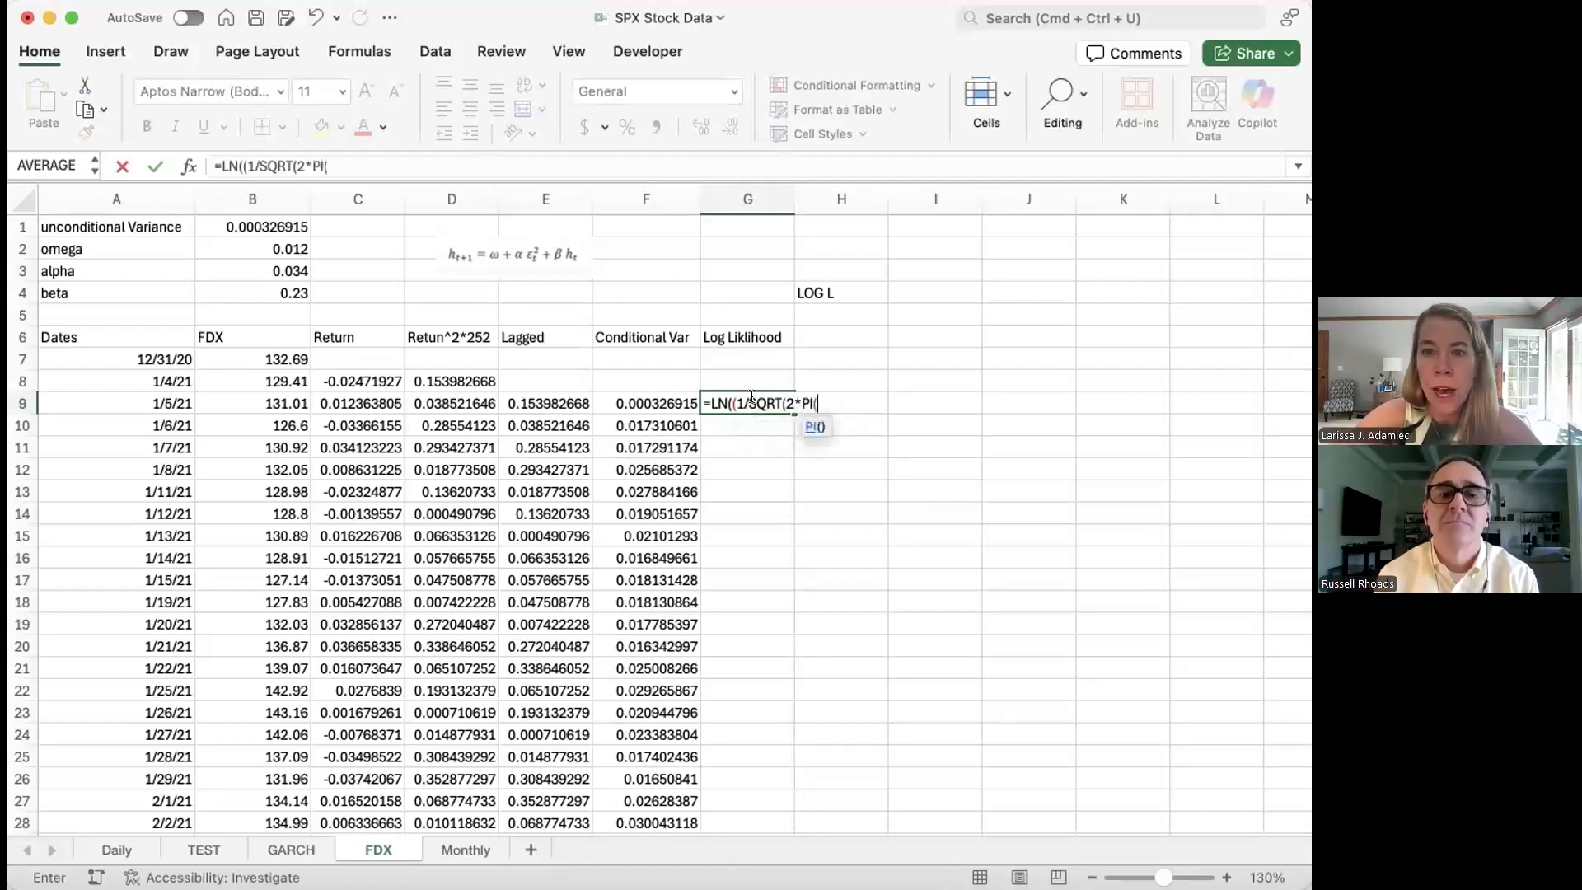
pyautogui.write(')')
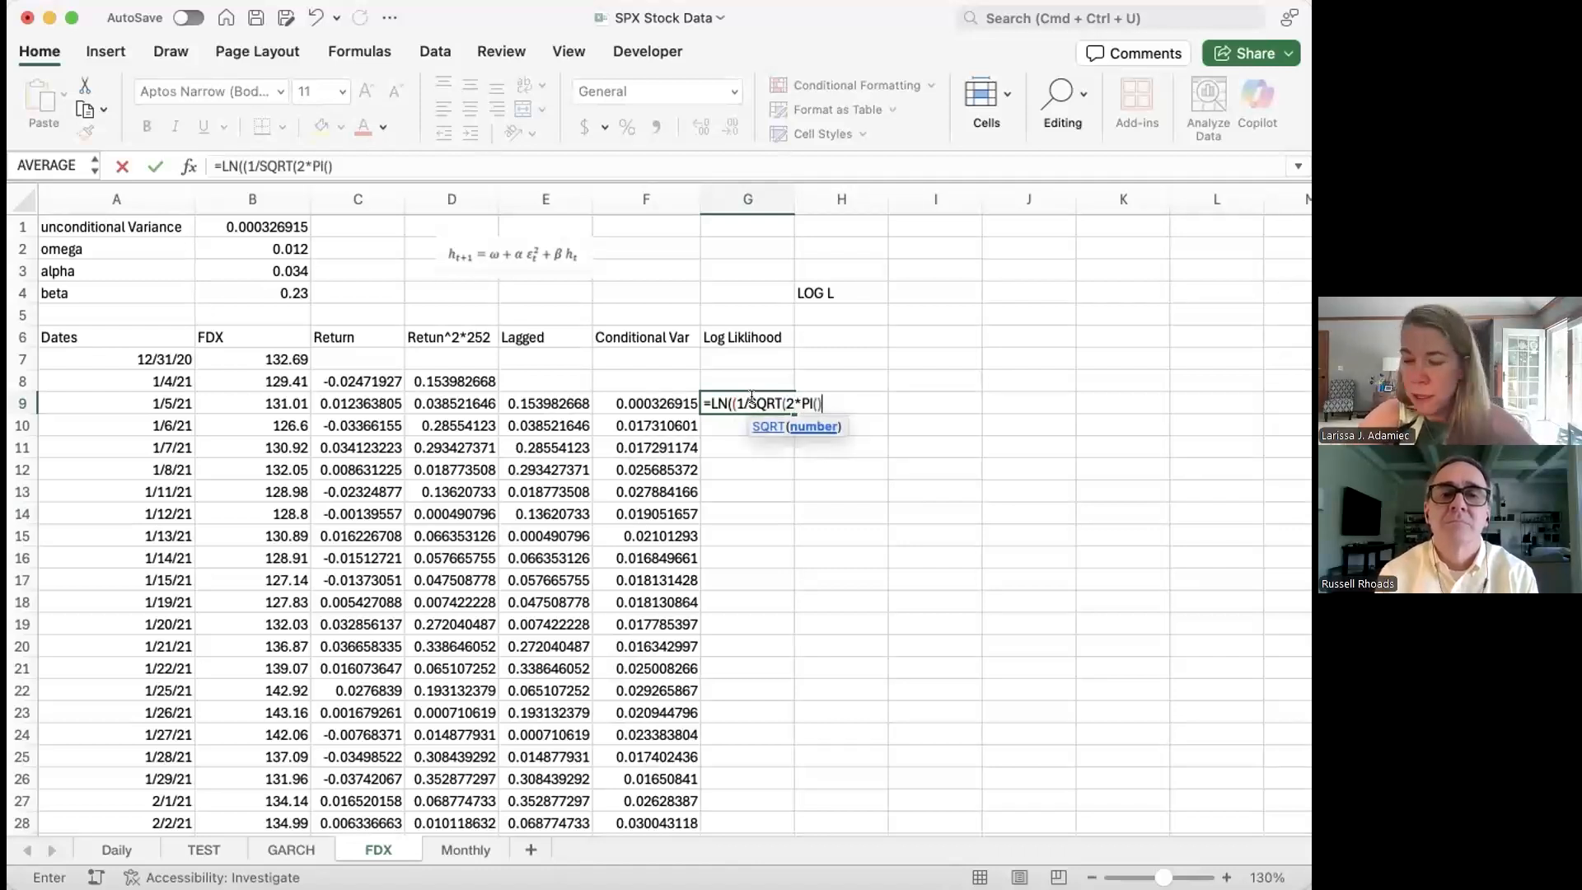
pyautogui.write('*')
pyautogui.click(649, 396)
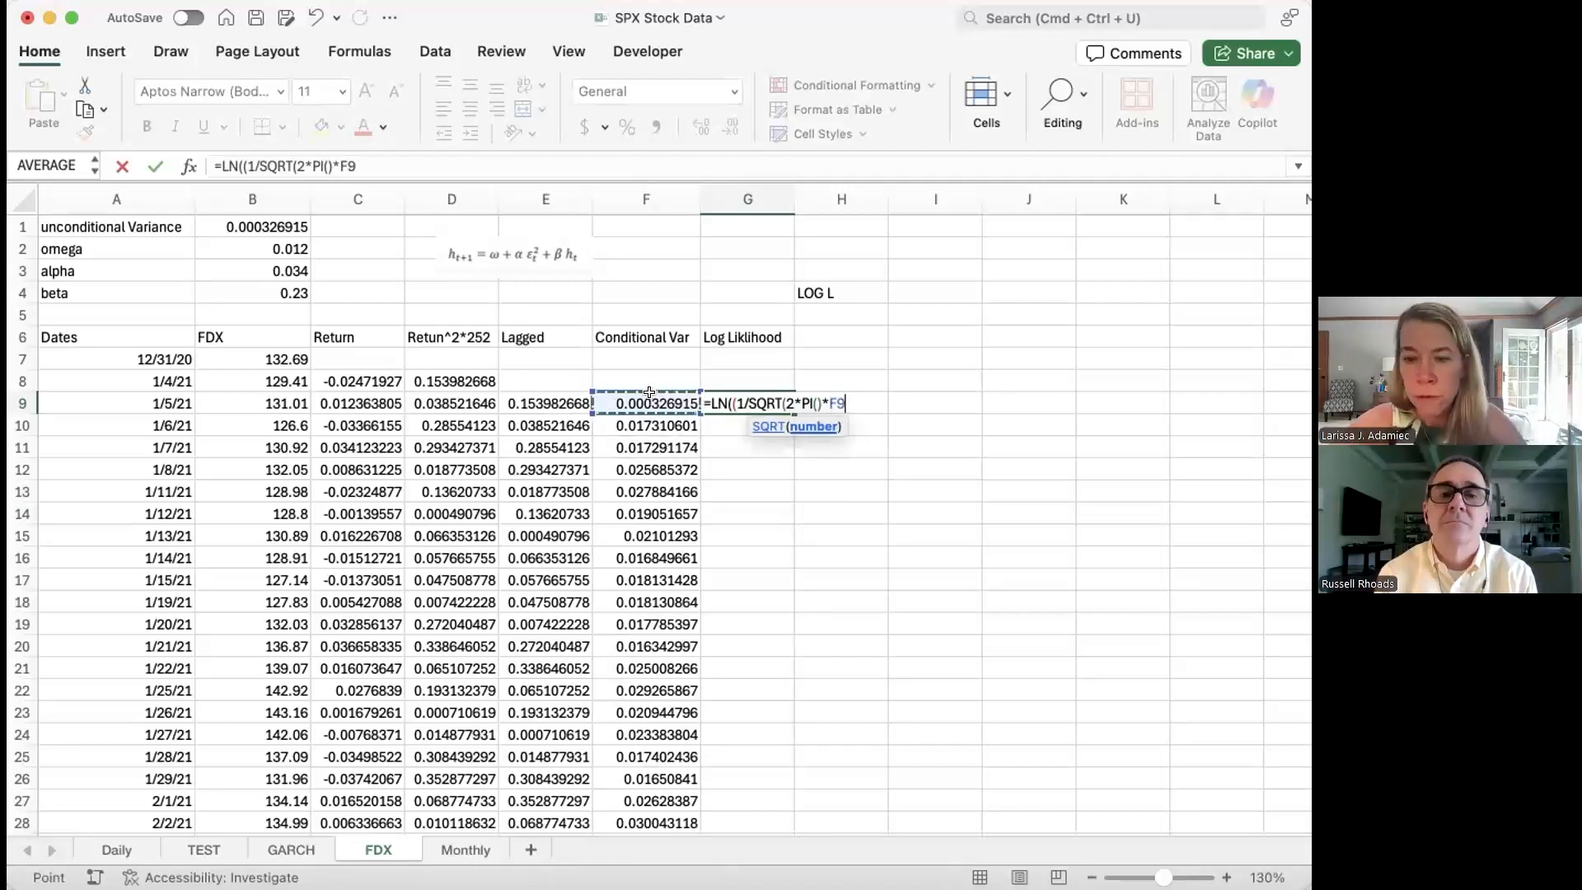
pyautogui.write('))*ex')
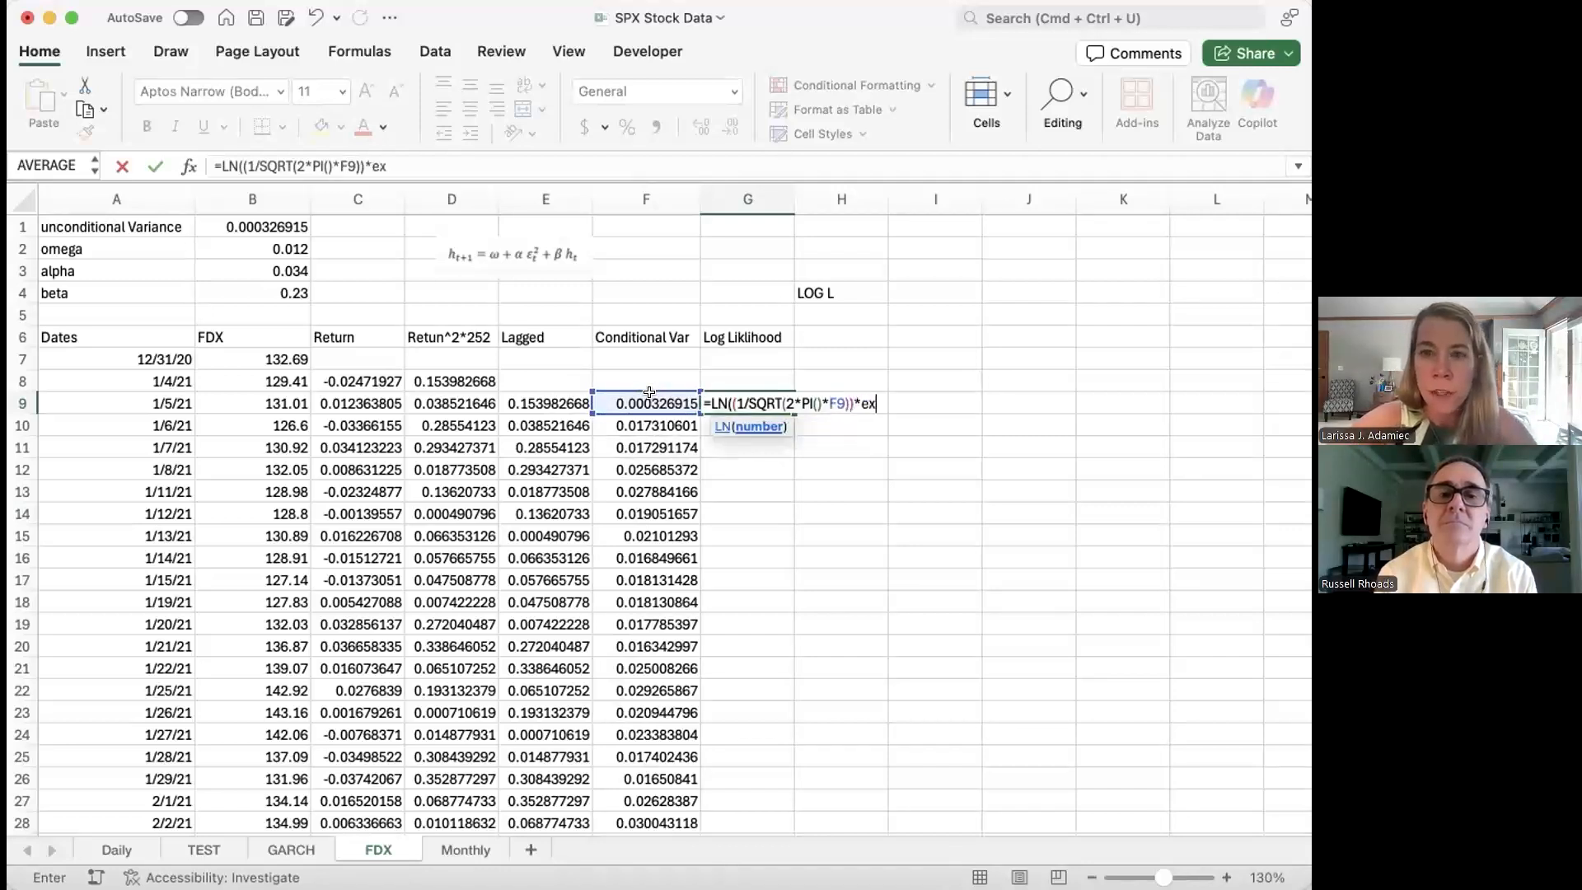
pyautogui.write('p(-0.5')
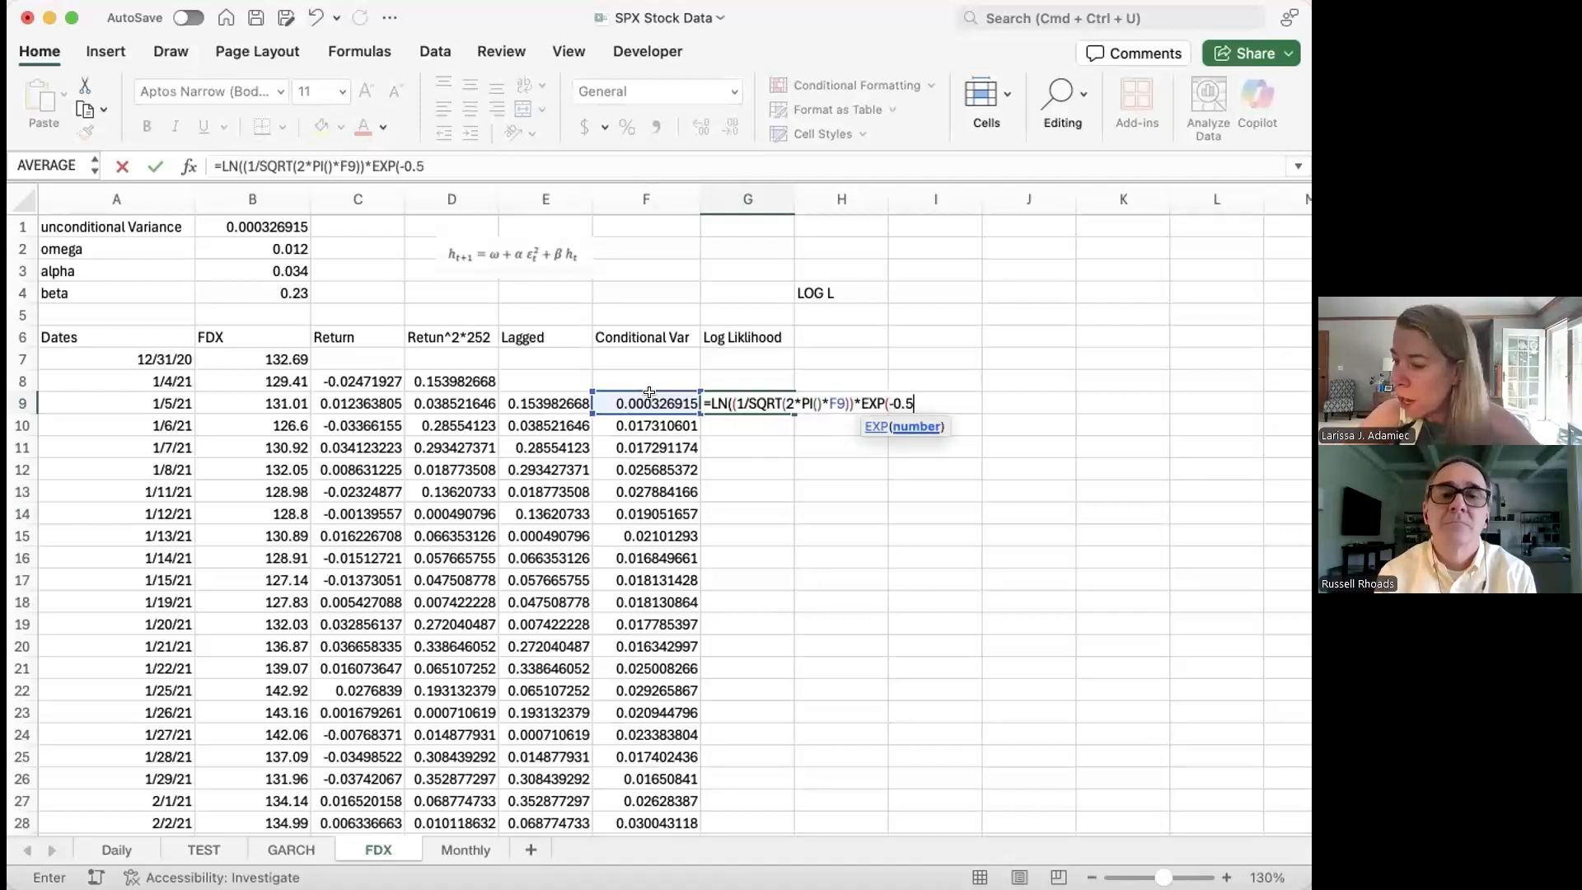
pyautogui.write('*')
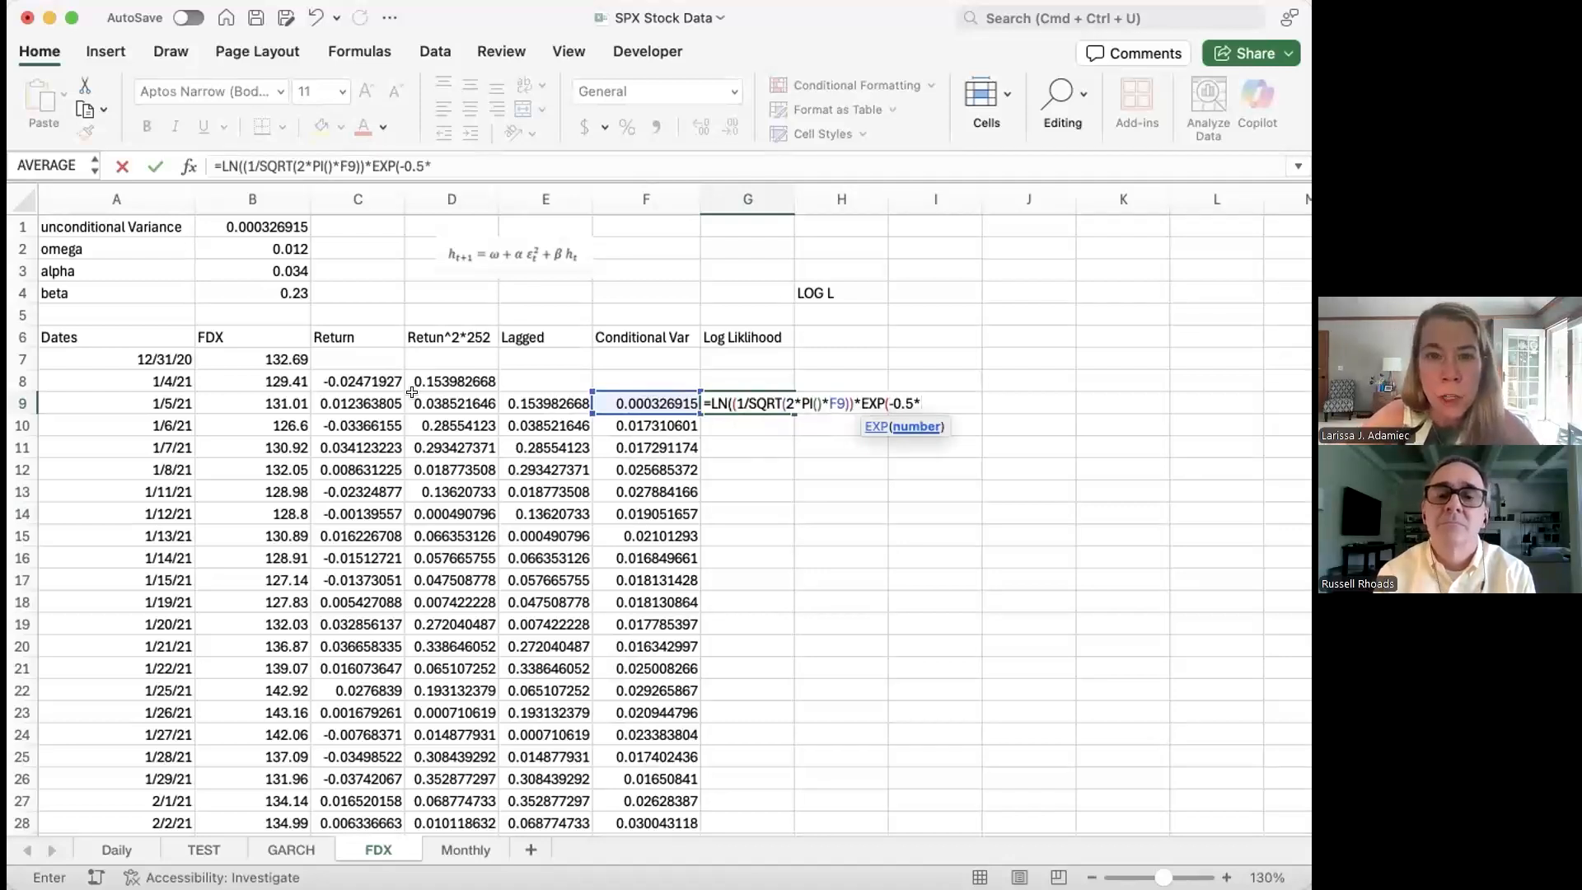
pyautogui.click(445, 393)
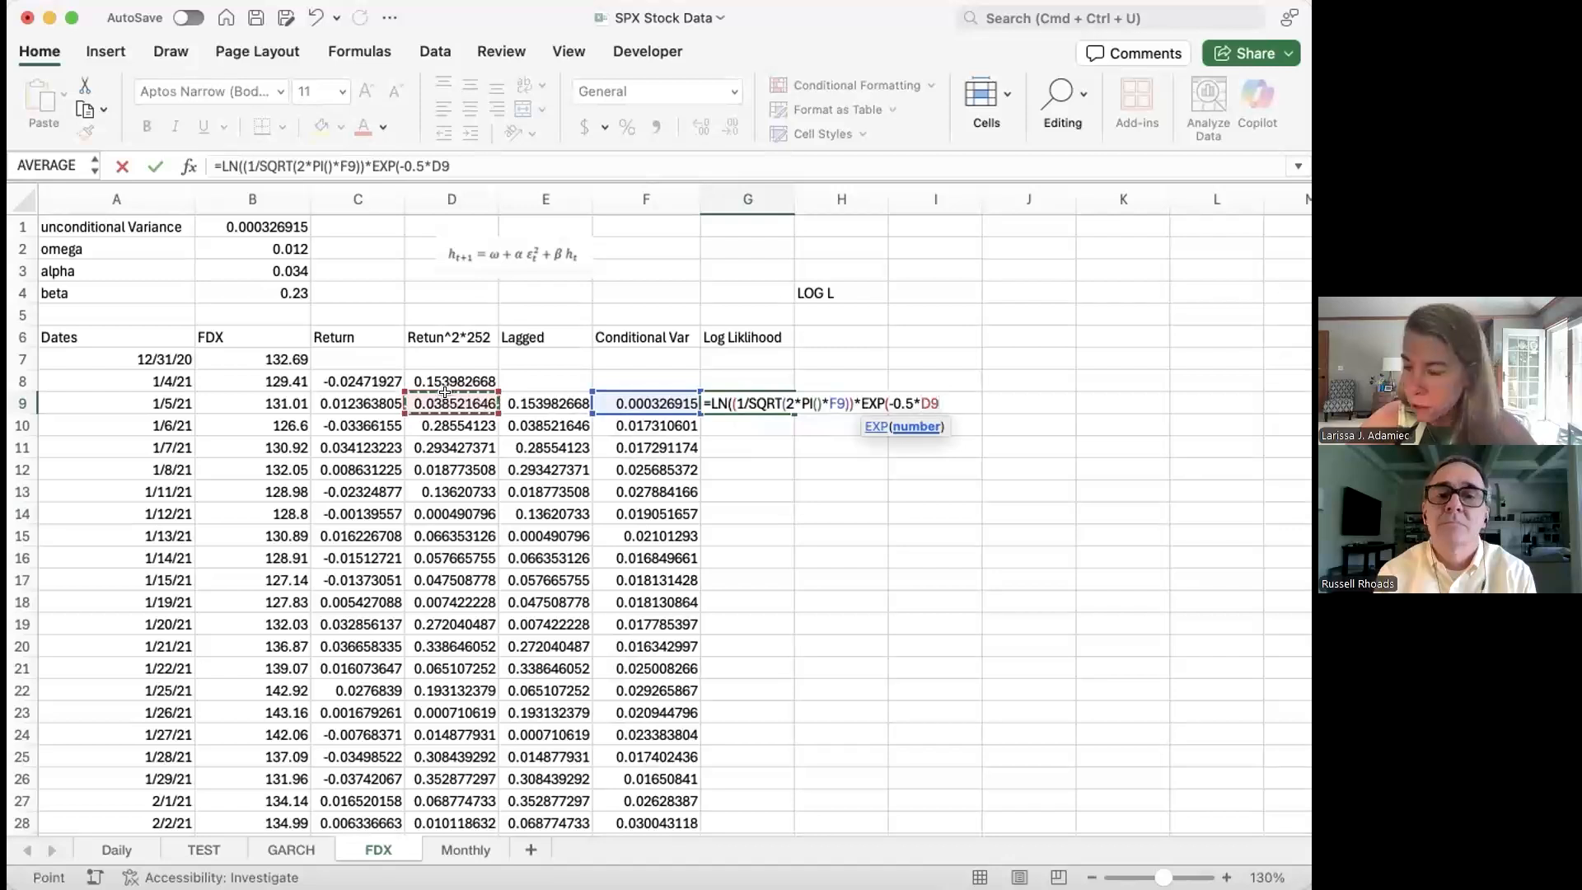
pyautogui.write('/')
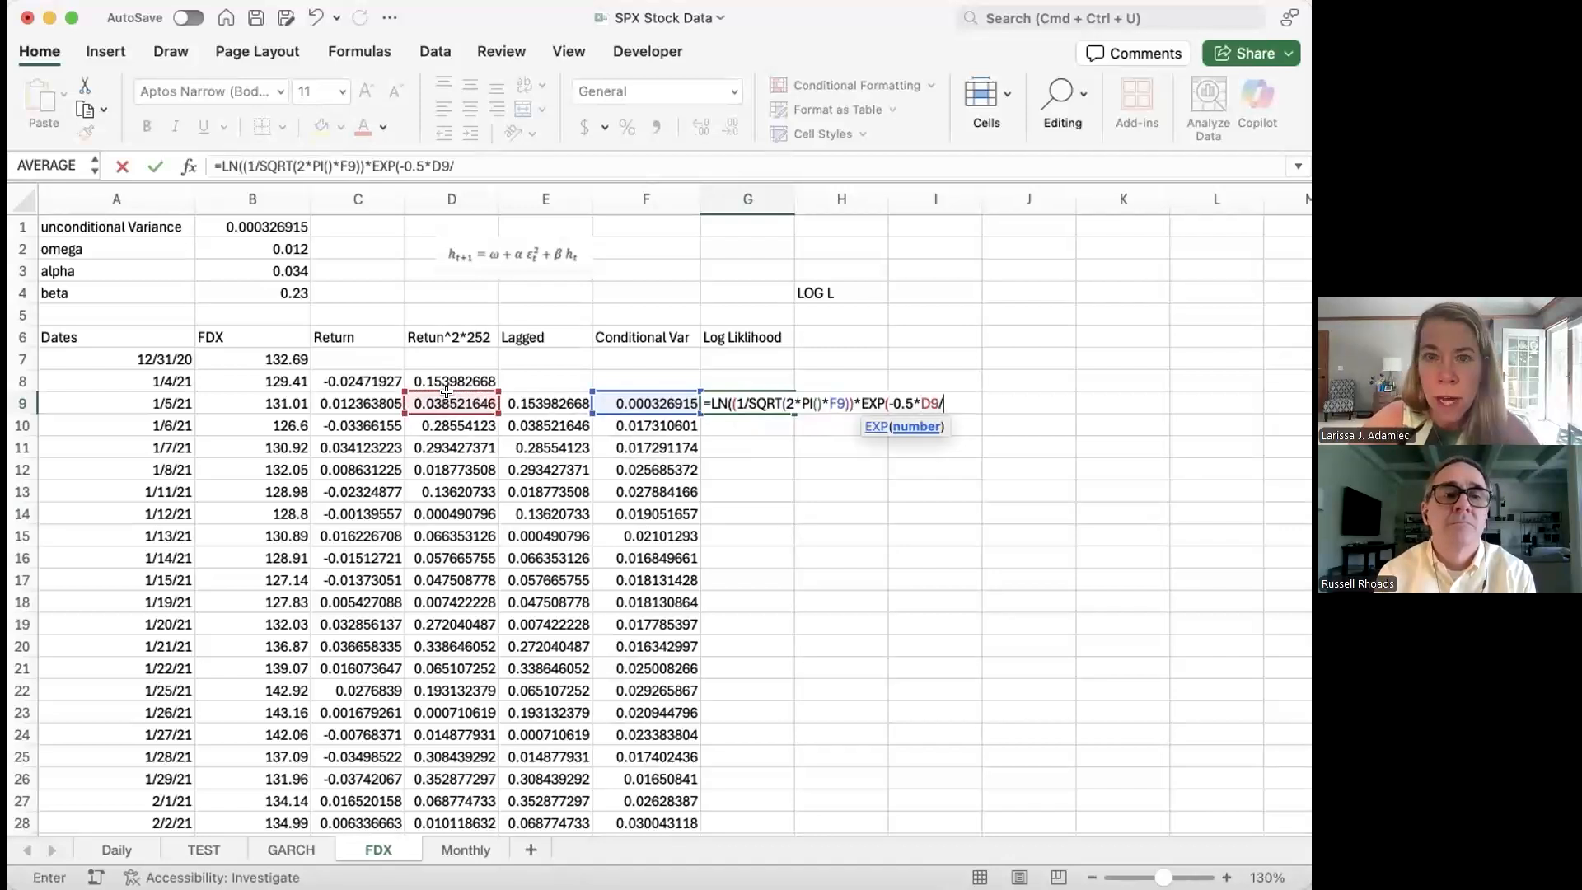
pyautogui.click(645, 396)
pyautogui.write('))')
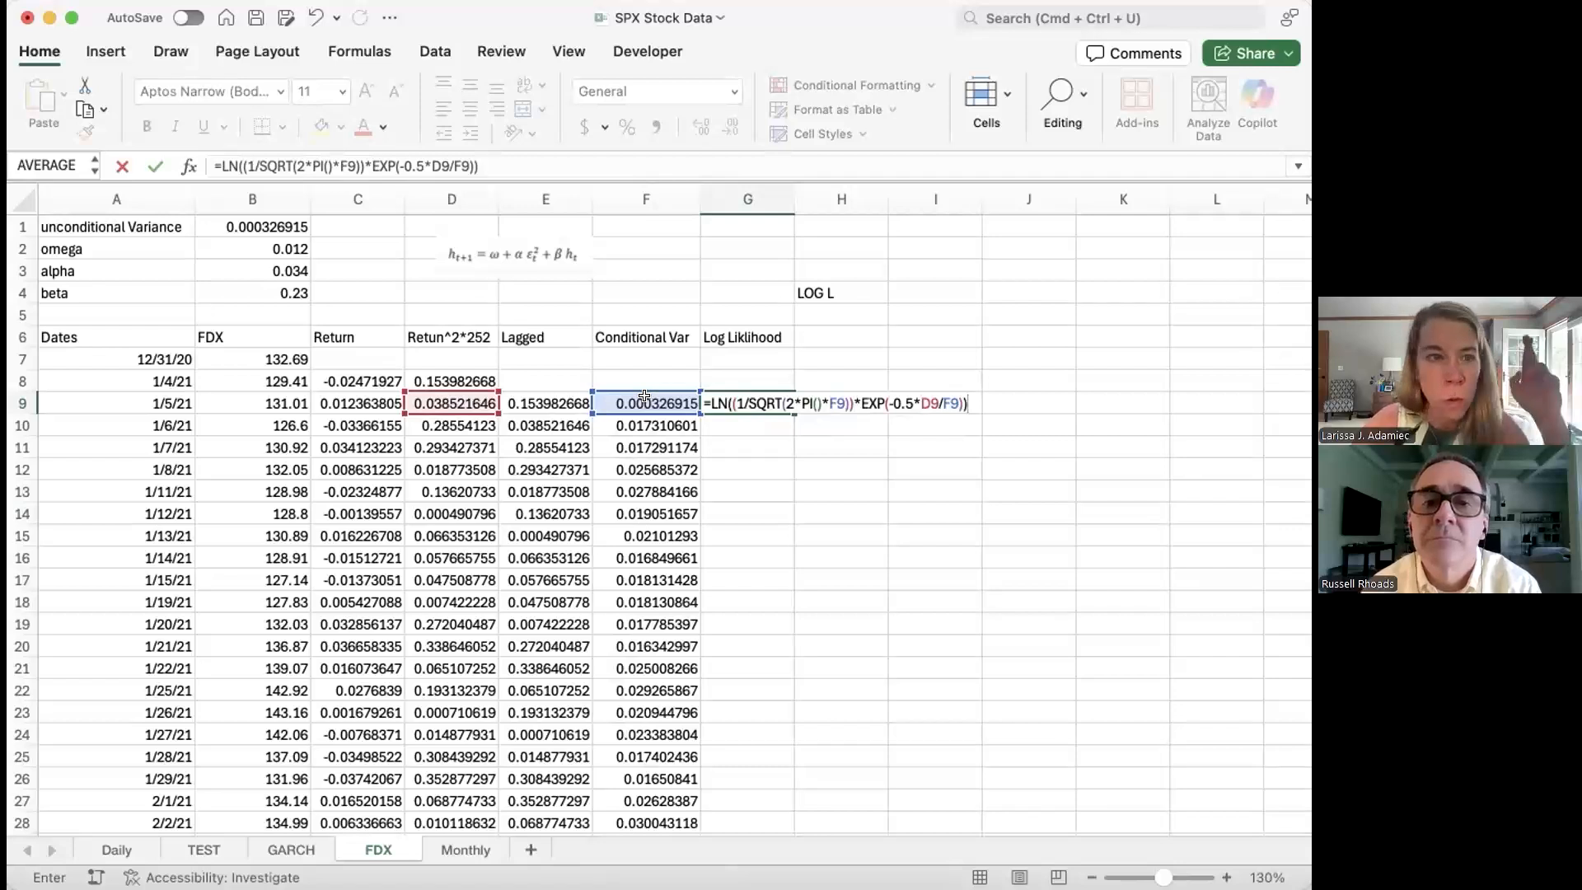
pyautogui.press('Return')
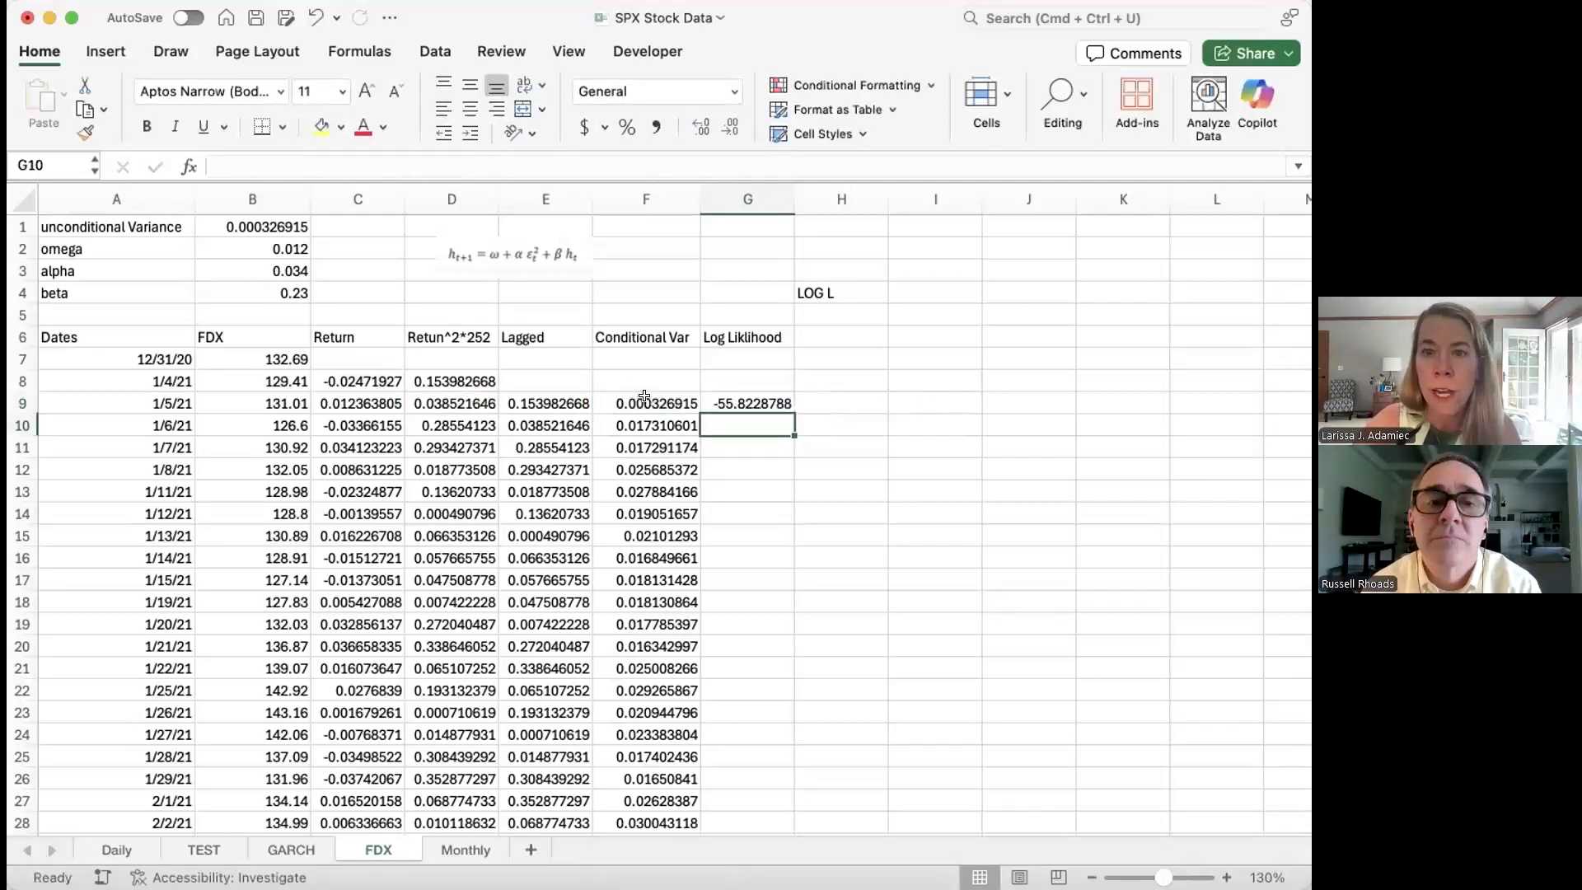
pyautogui.click(771, 402)
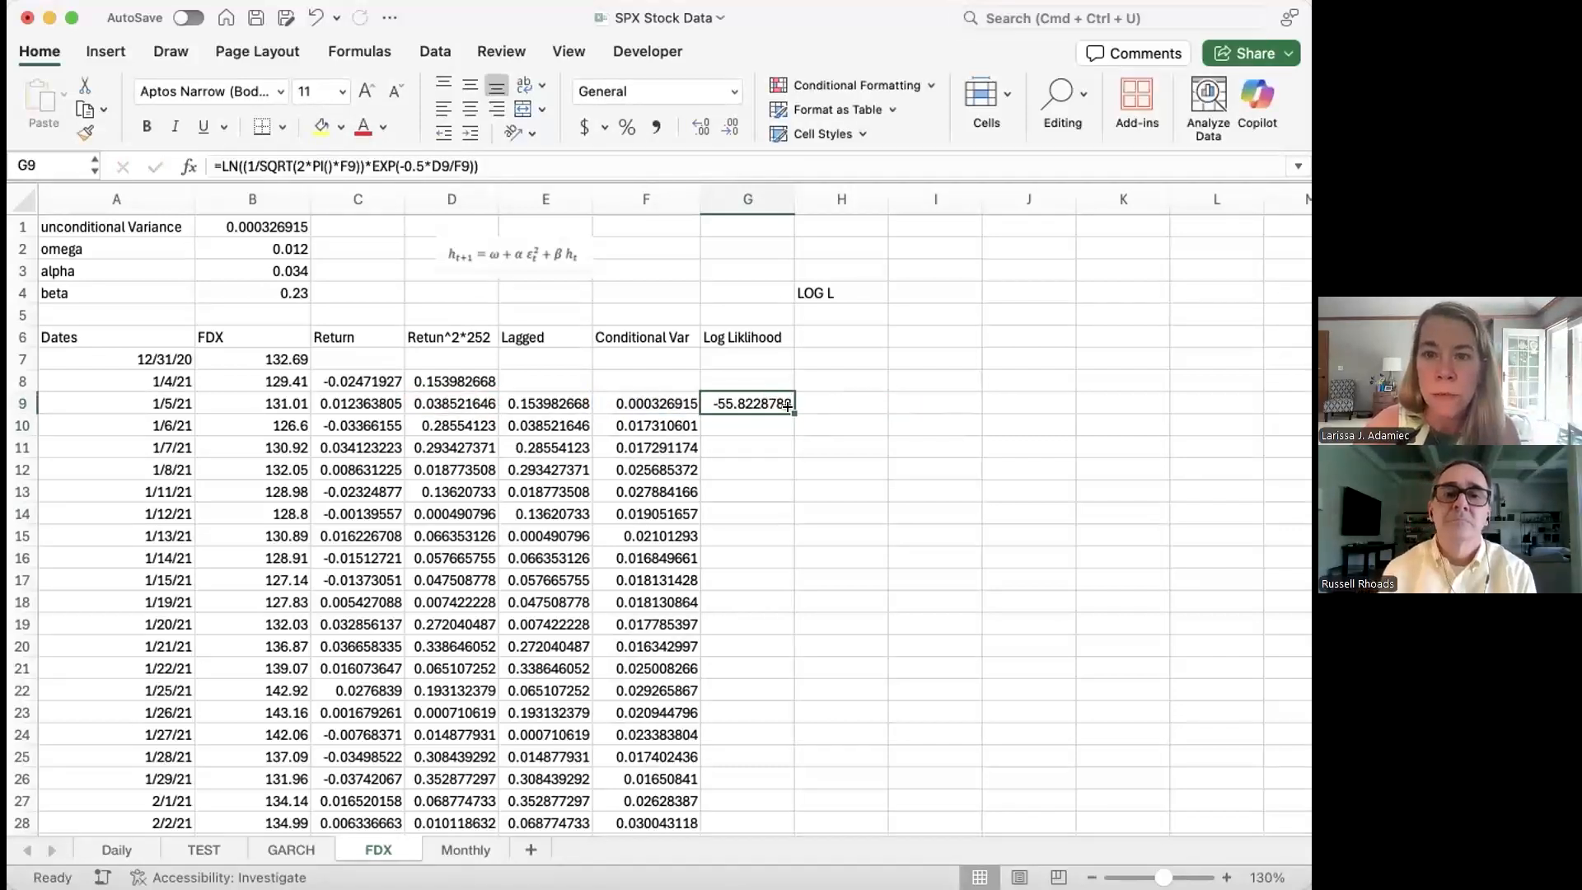
pyautogui.doubleClick(788, 410)
pyautogui.click(840, 284)
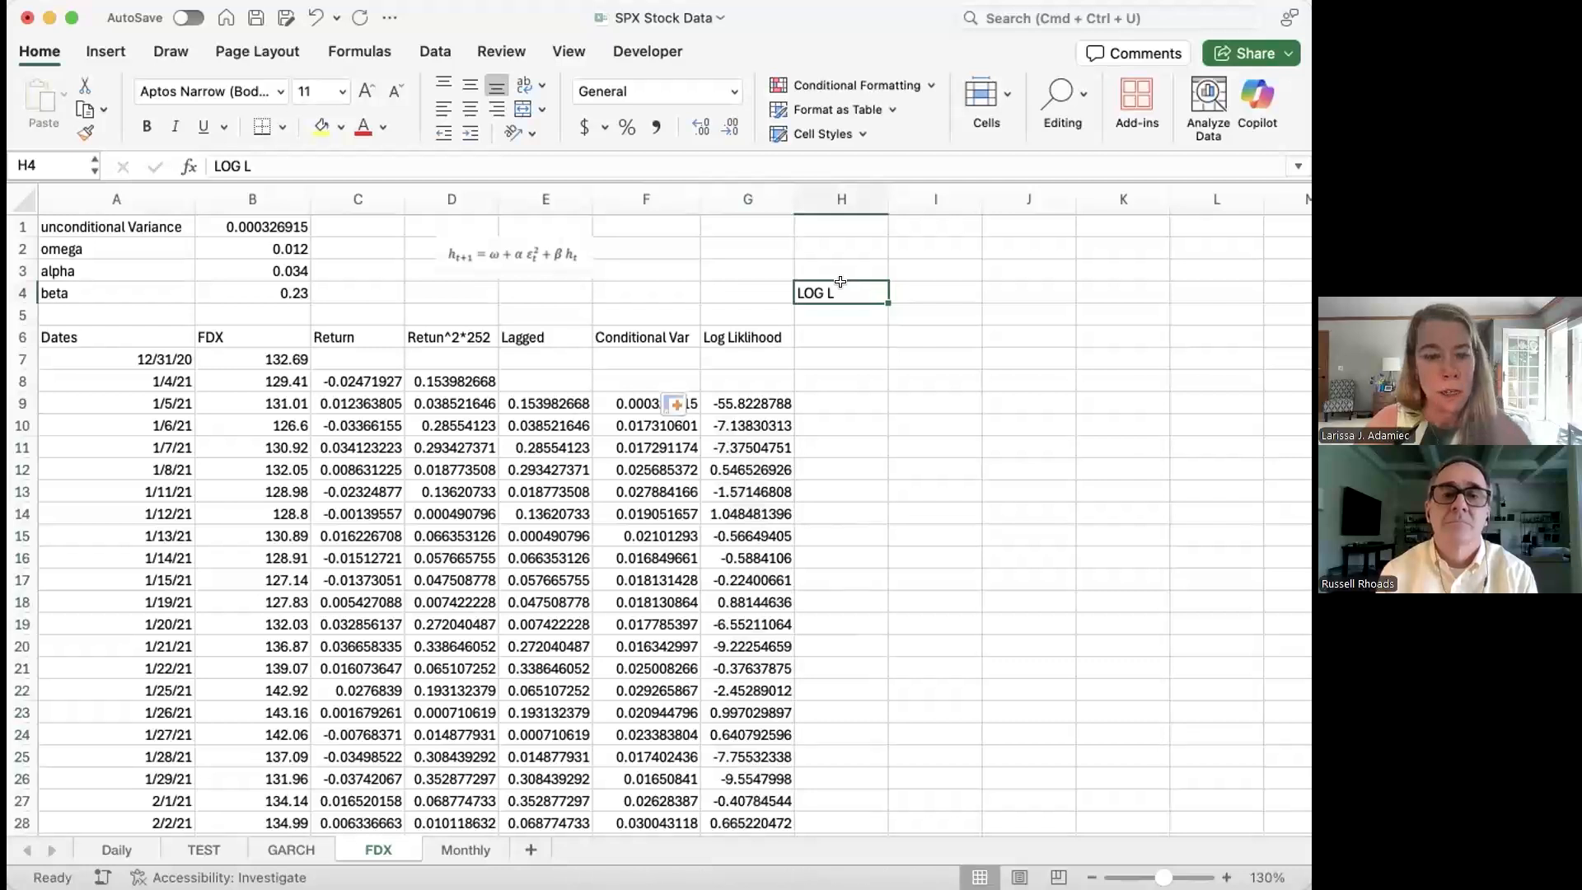
# Step: Move the LOG L label from H4 to F4
pyautogui.press('super+x')
pyautogui.press('Left')
pyautogui.press('Left')
pyautogui.press('Return')
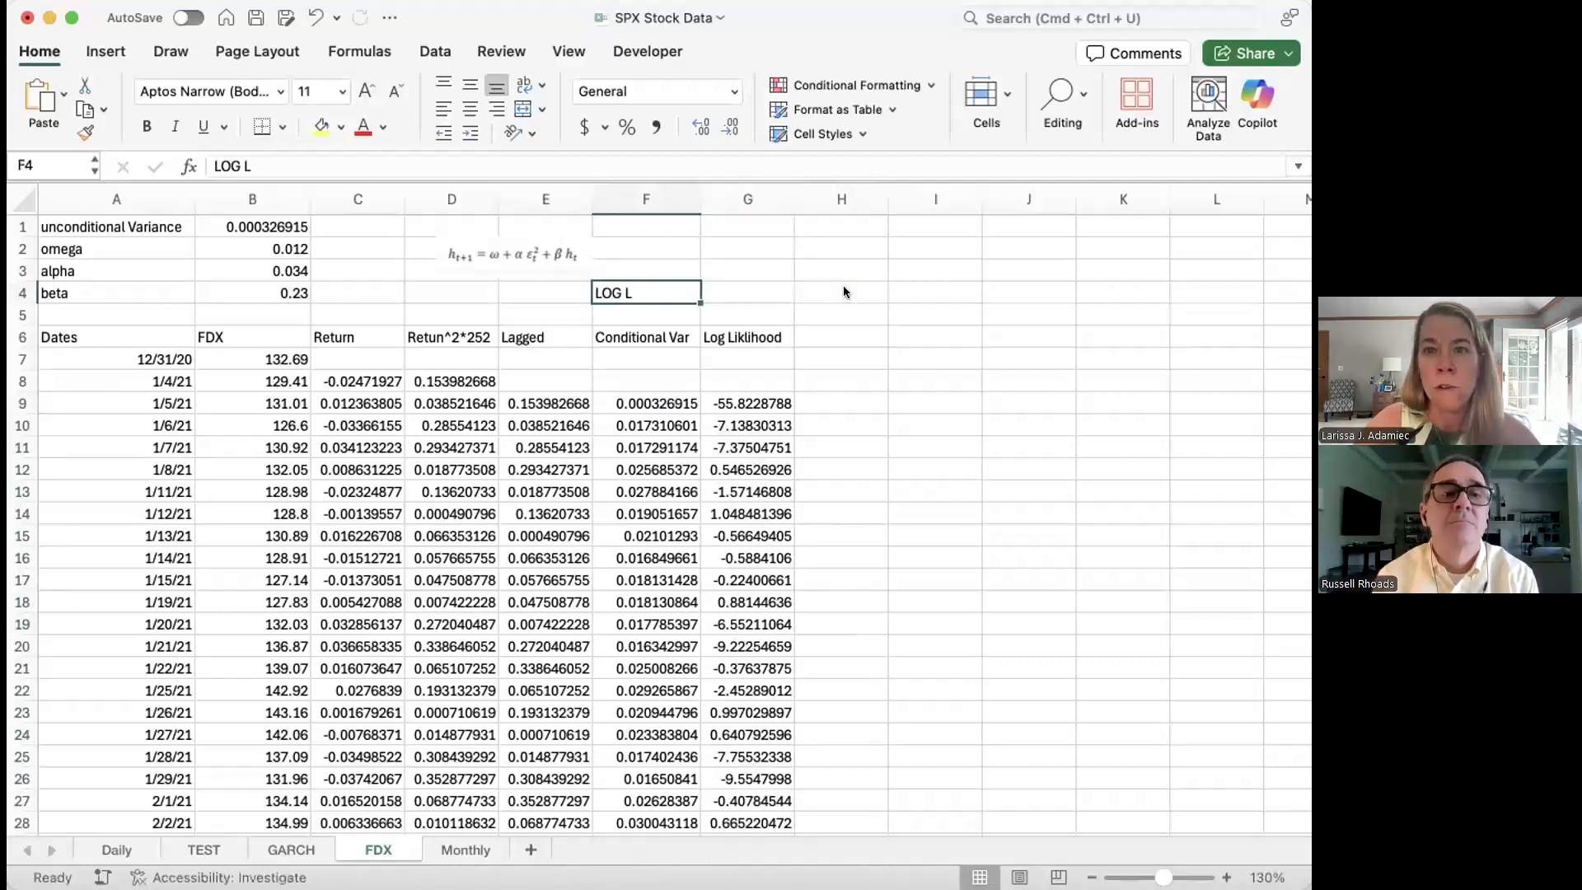
# Step: Enter =SUM(G9:G1089) in G4, totalling -1201.38672
pyautogui.press('Right')
pyautogui.write('=su')
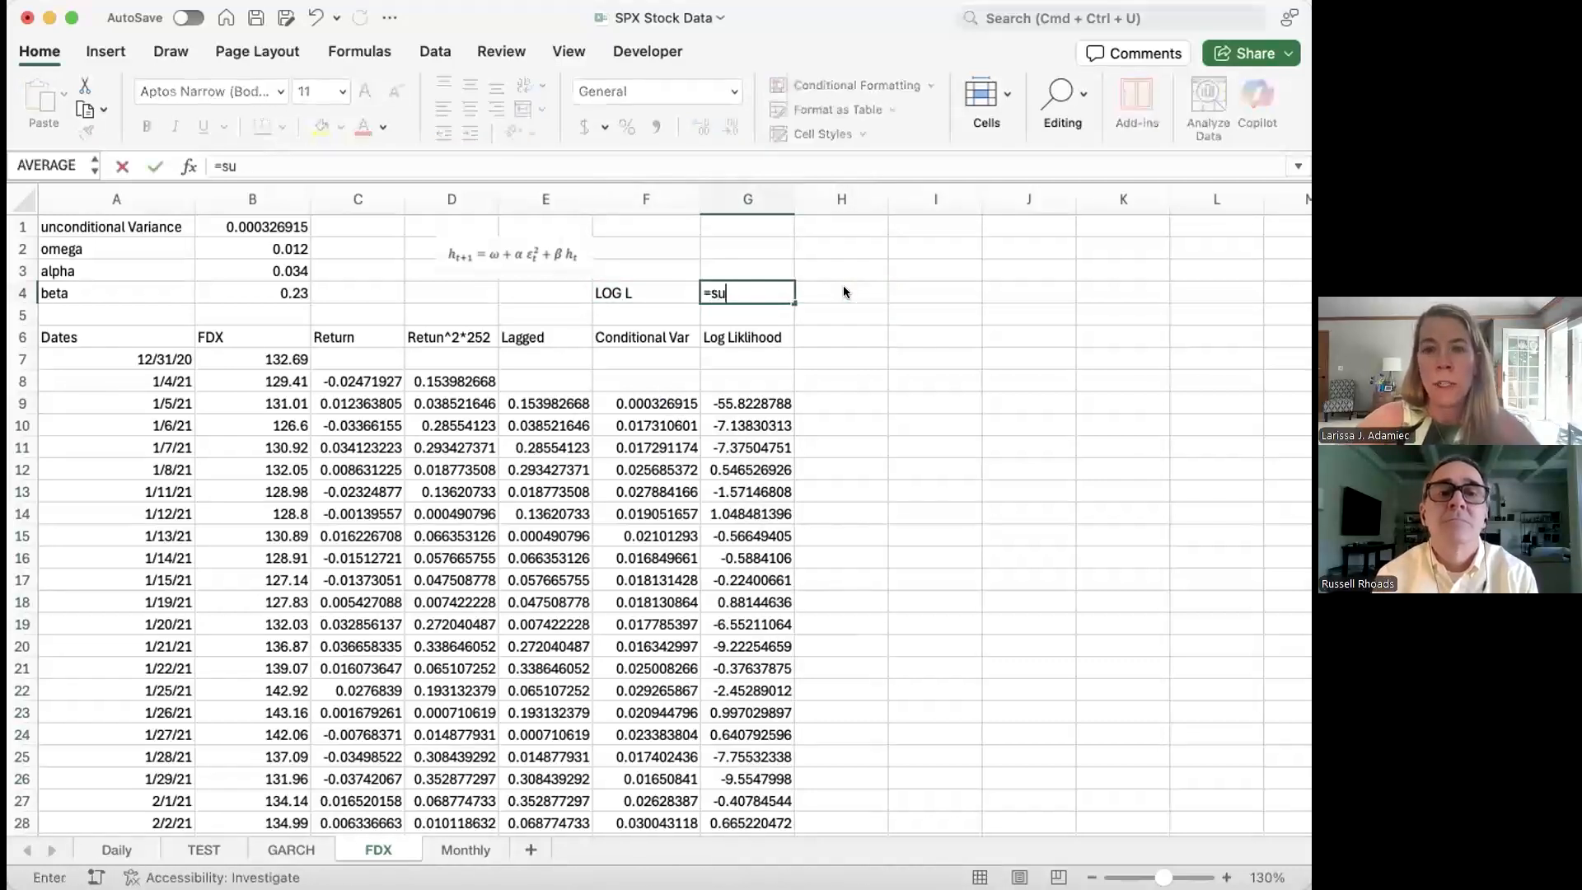
pyautogui.write('m(')
pyautogui.click(765, 396)
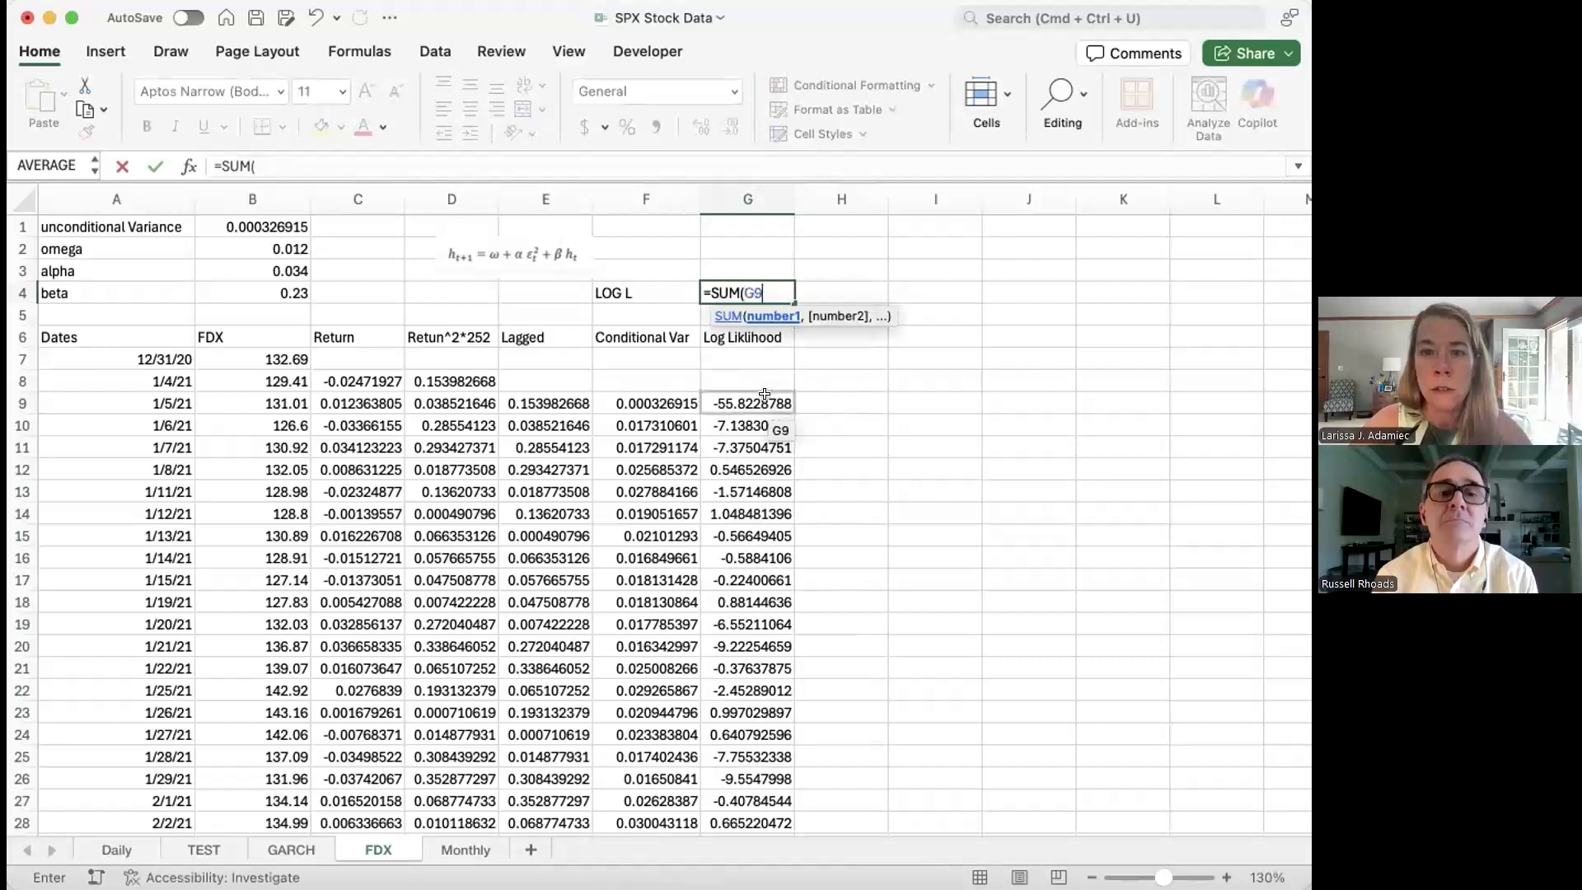
pyautogui.press('super+shift+Down')
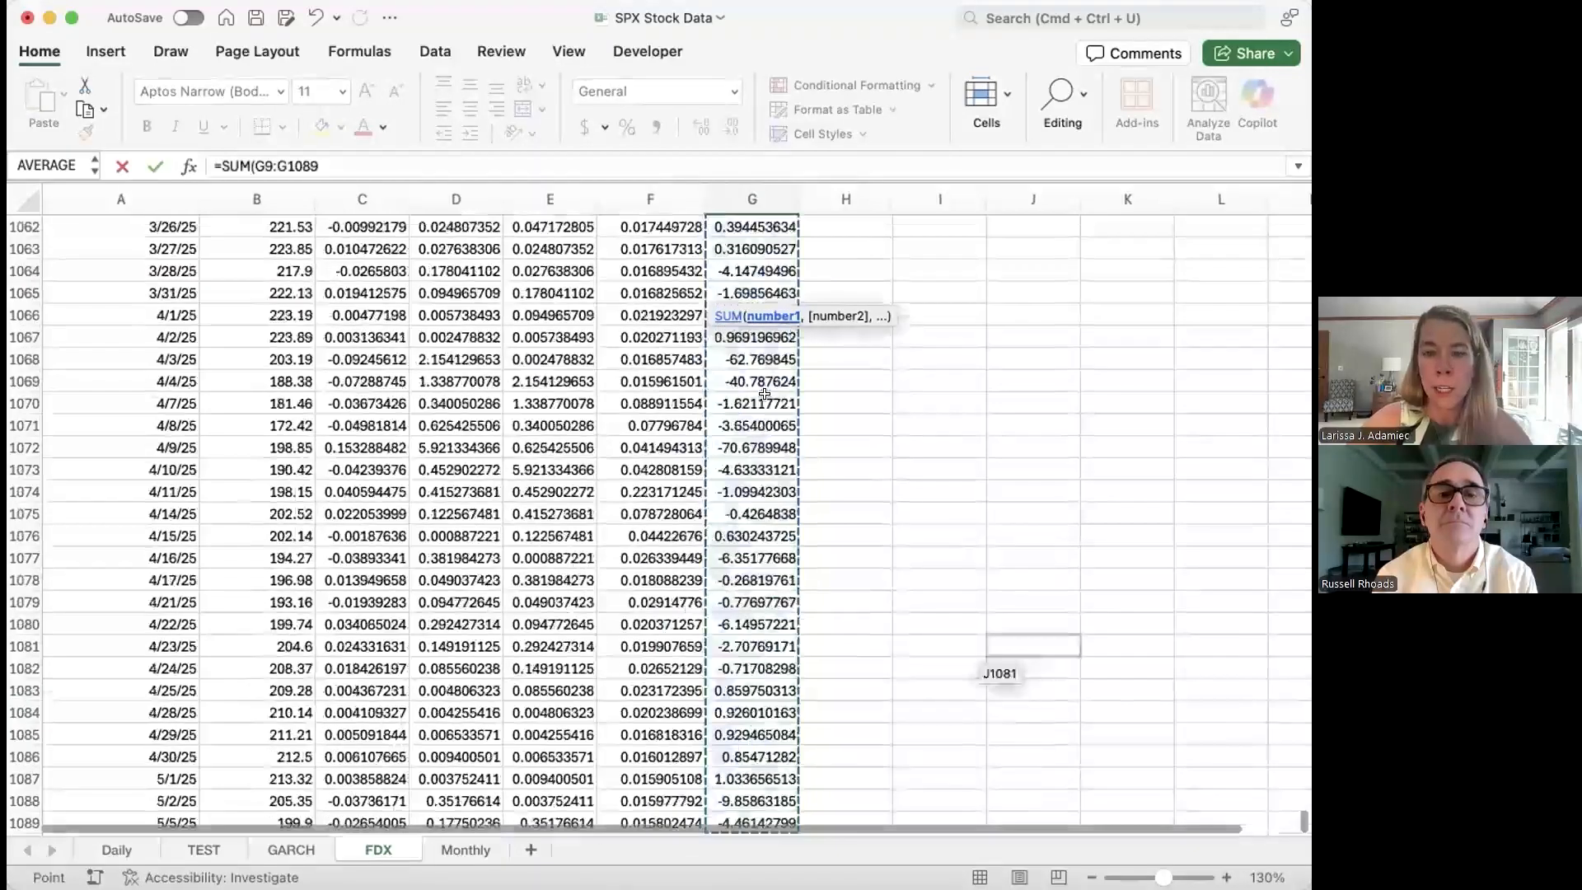
pyautogui.write(')')
pyautogui.press('Return')
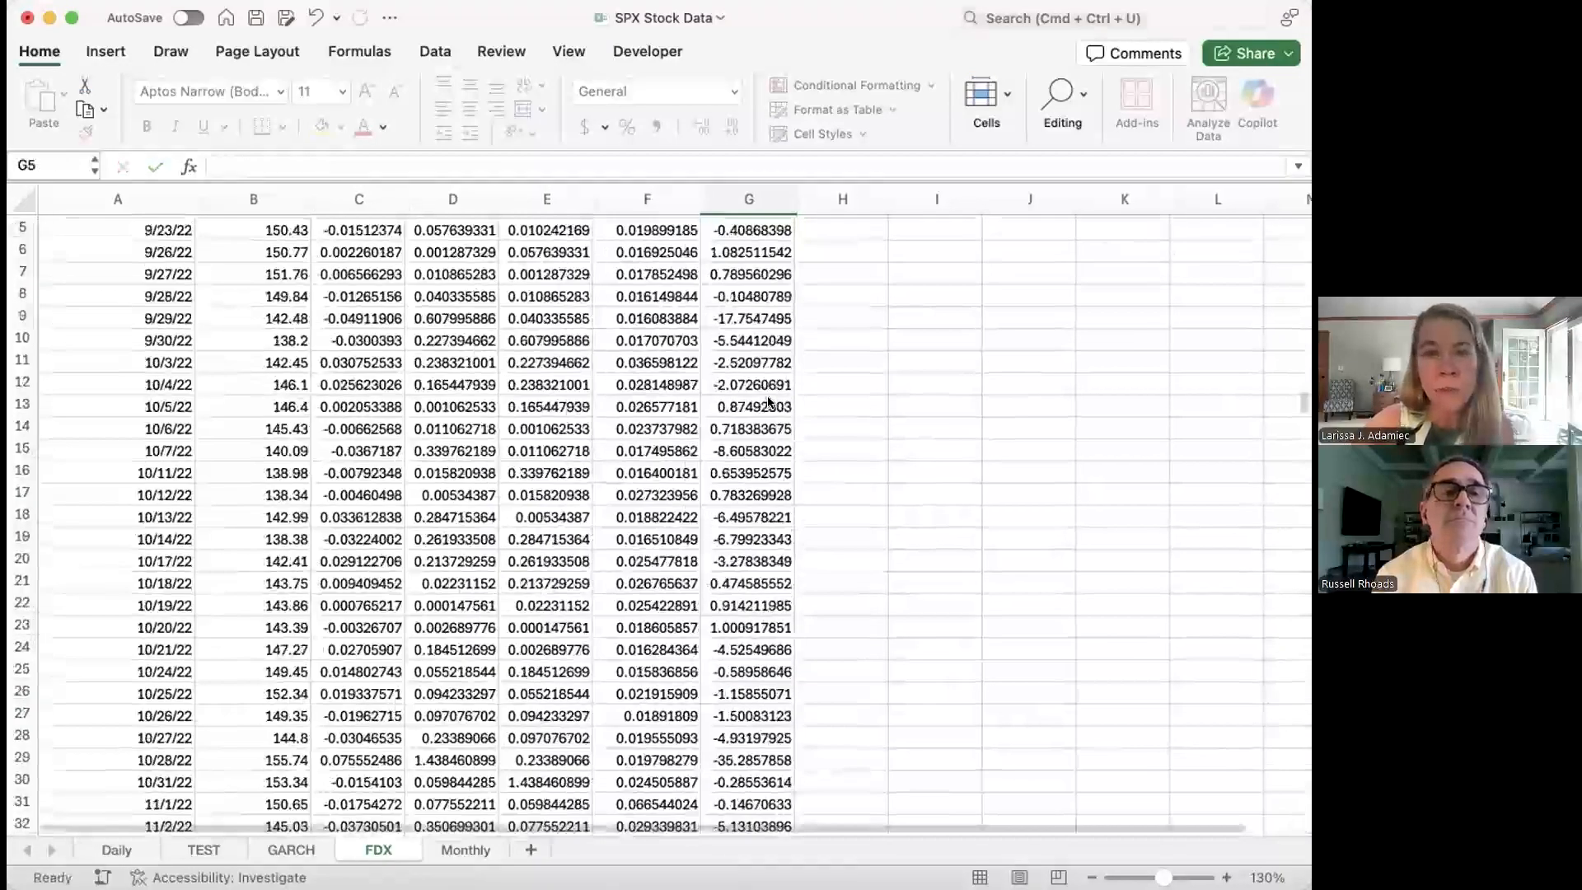
pyautogui.click(743, 289)
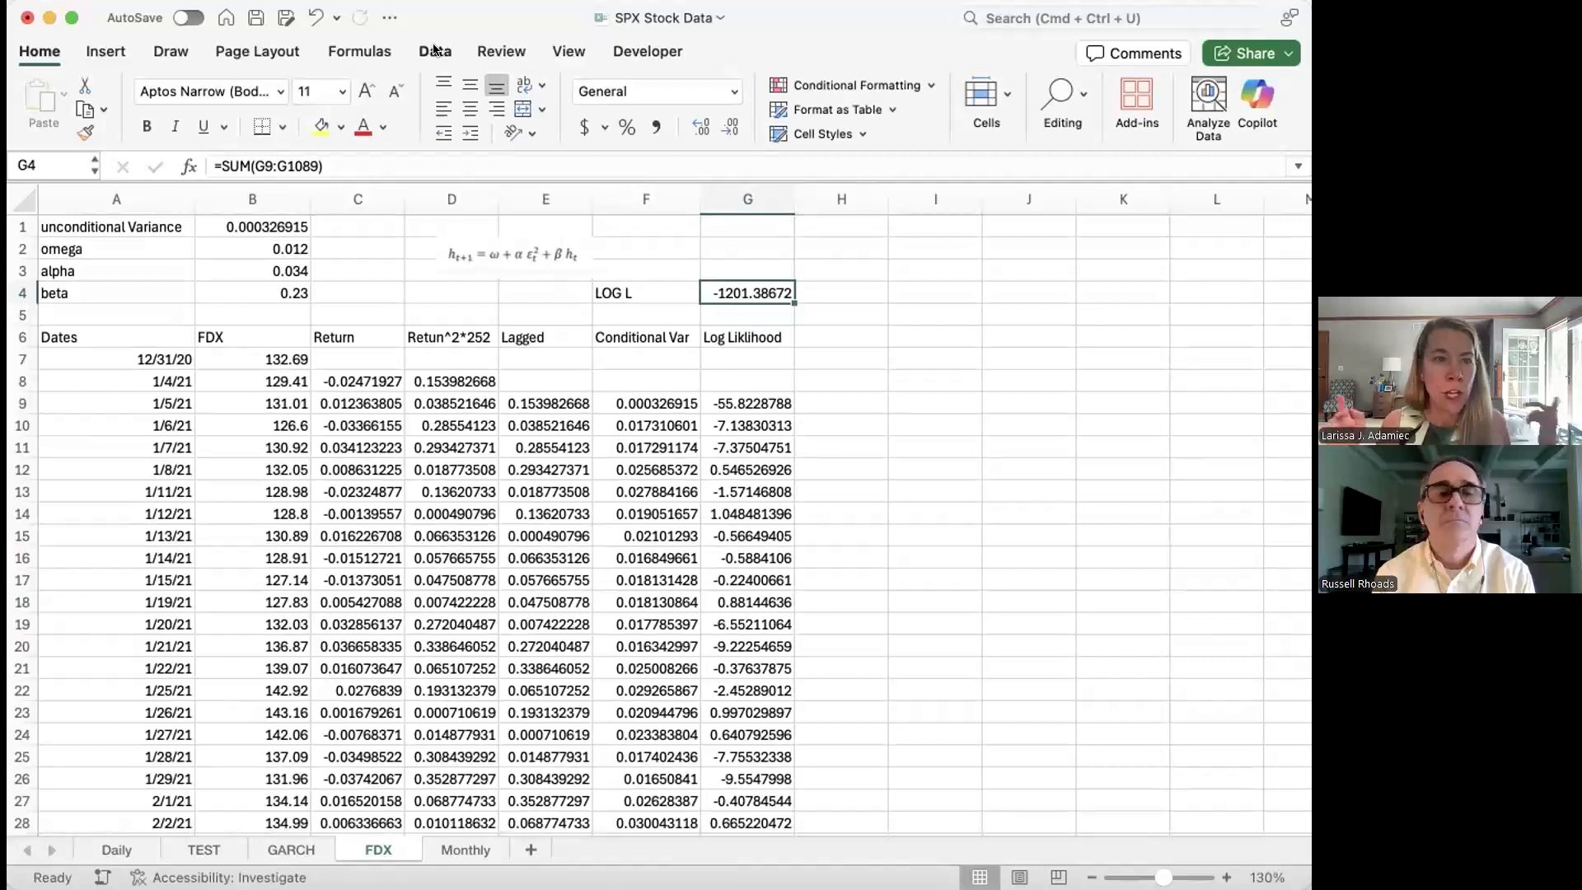
# Step: Run Solver to maximise $G$4 by changing B2:B4, keeping the -191.674641 solution
pyautogui.click(434, 51)
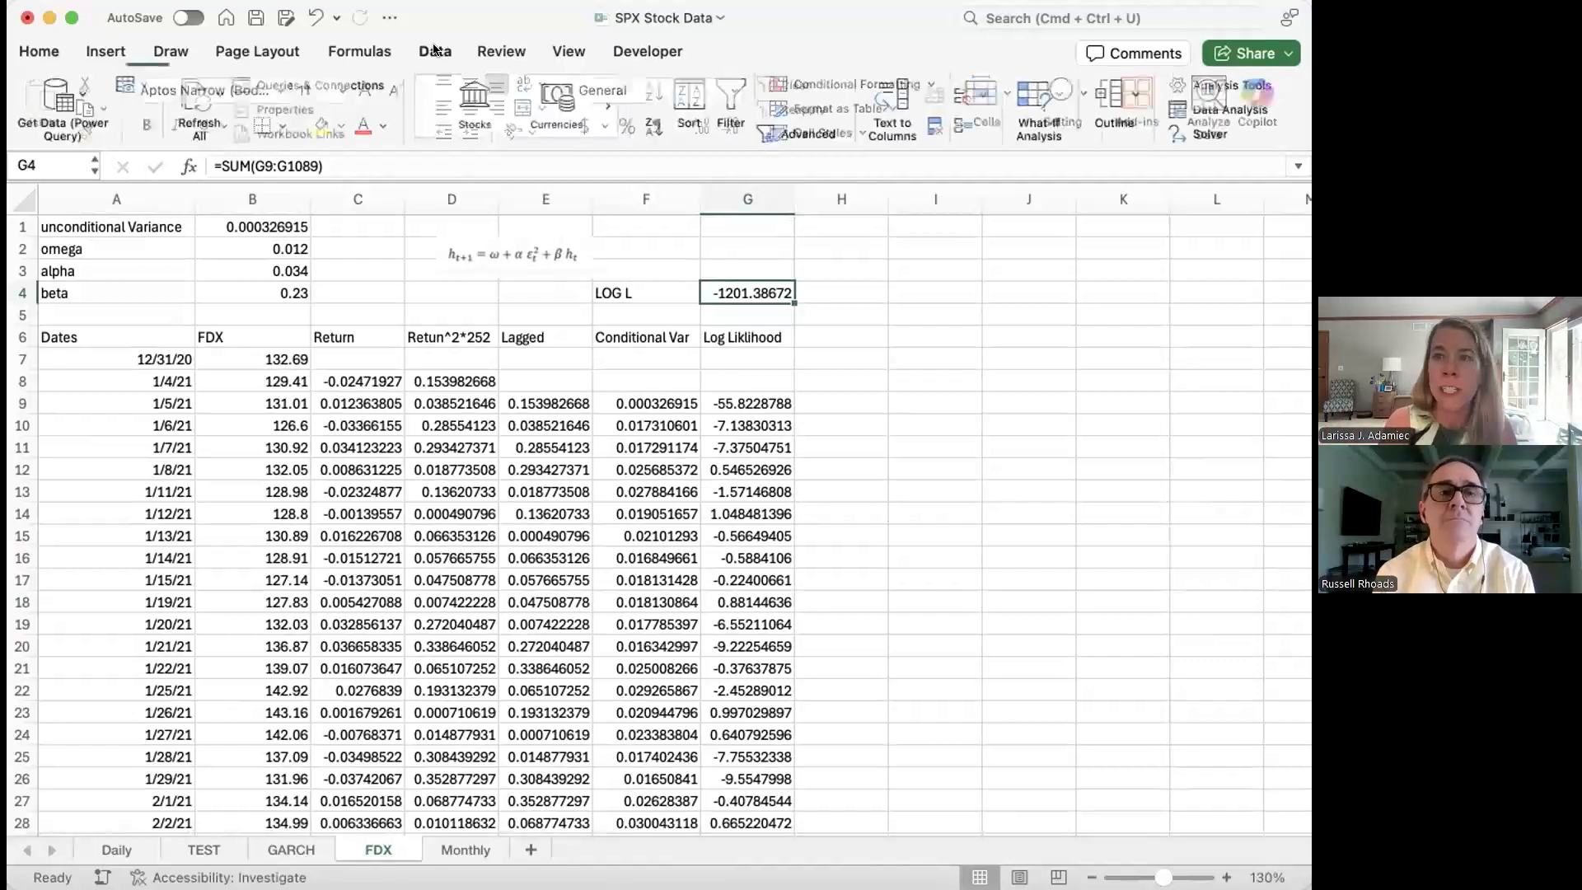
pyautogui.click(1211, 134)
pyautogui.moveTo(430, 172); pyautogui.dragTo(324, 329)
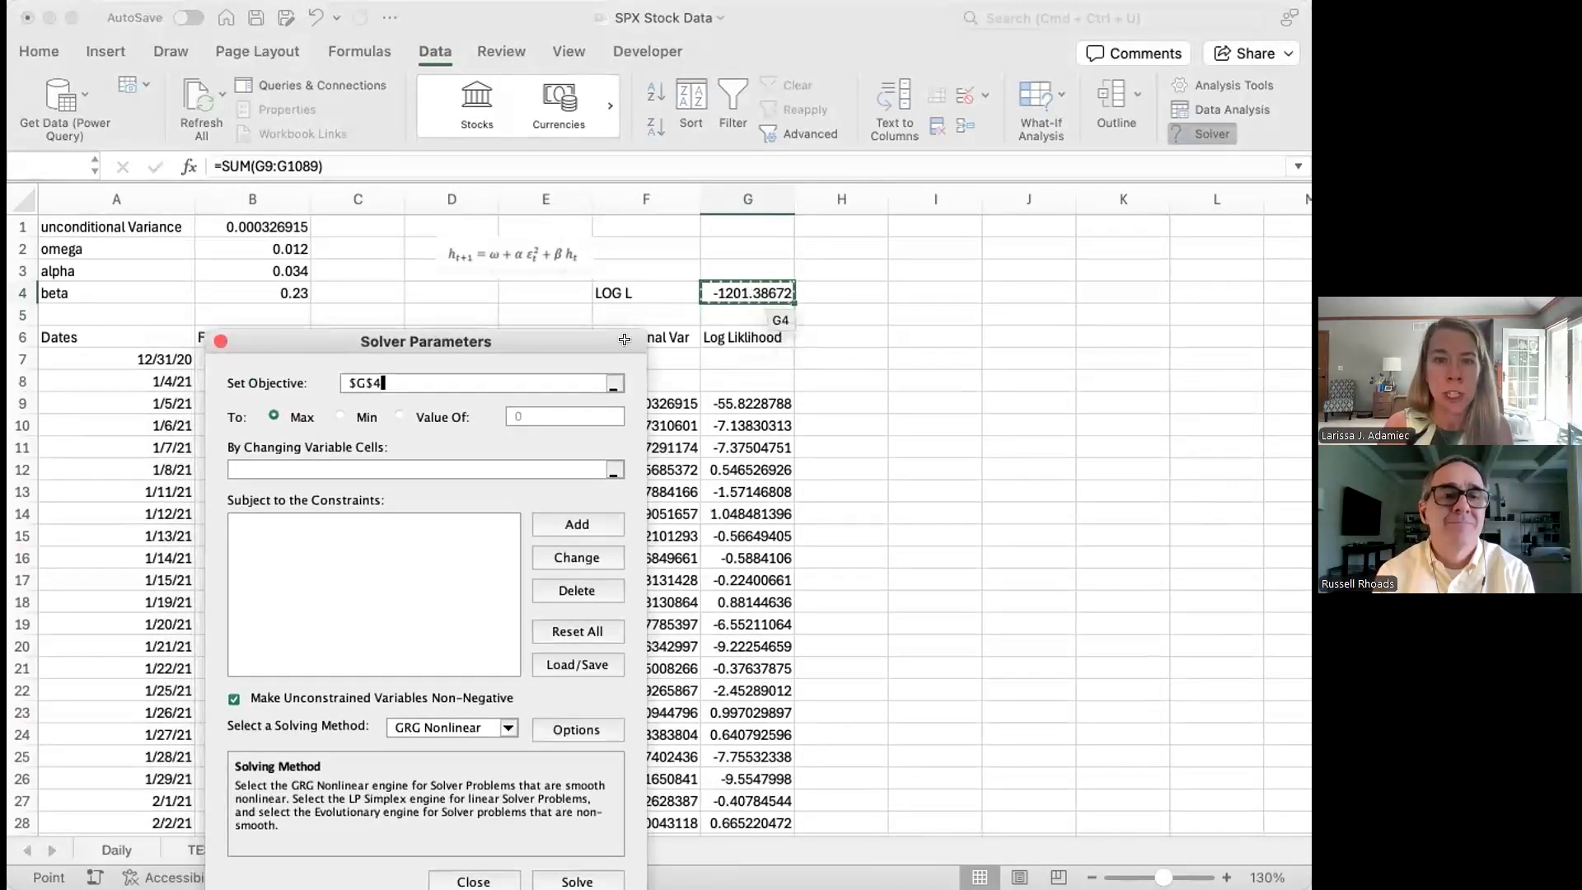
pyautogui.click(613, 470)
pyautogui.moveTo(254, 247); pyautogui.dragTo(260, 277)
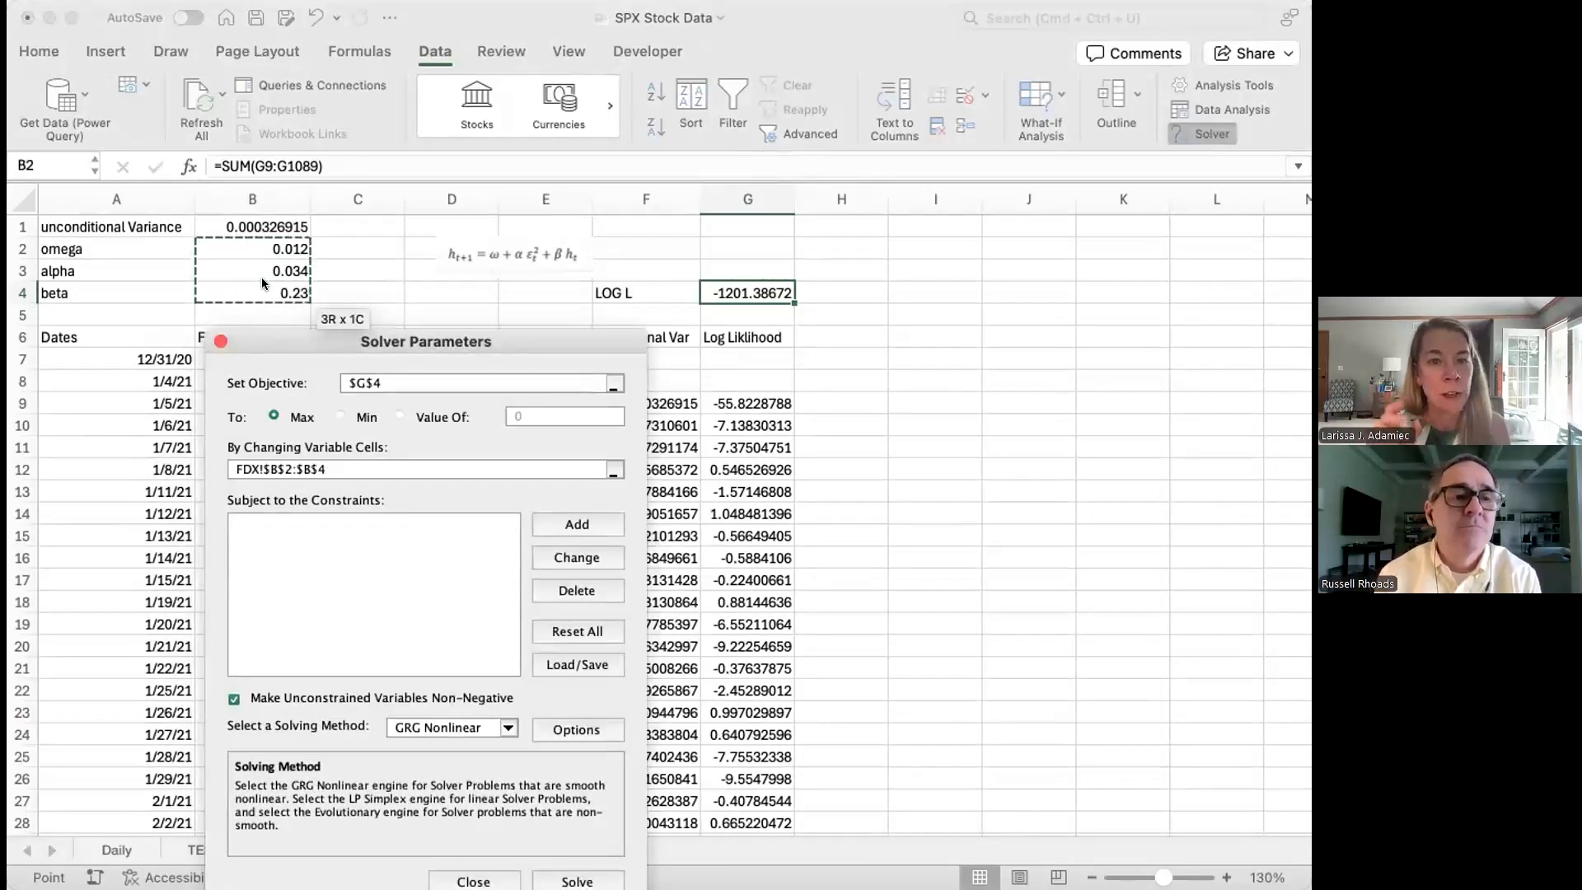
pyautogui.moveTo(512, 336); pyautogui.dragTo(1133, 187)
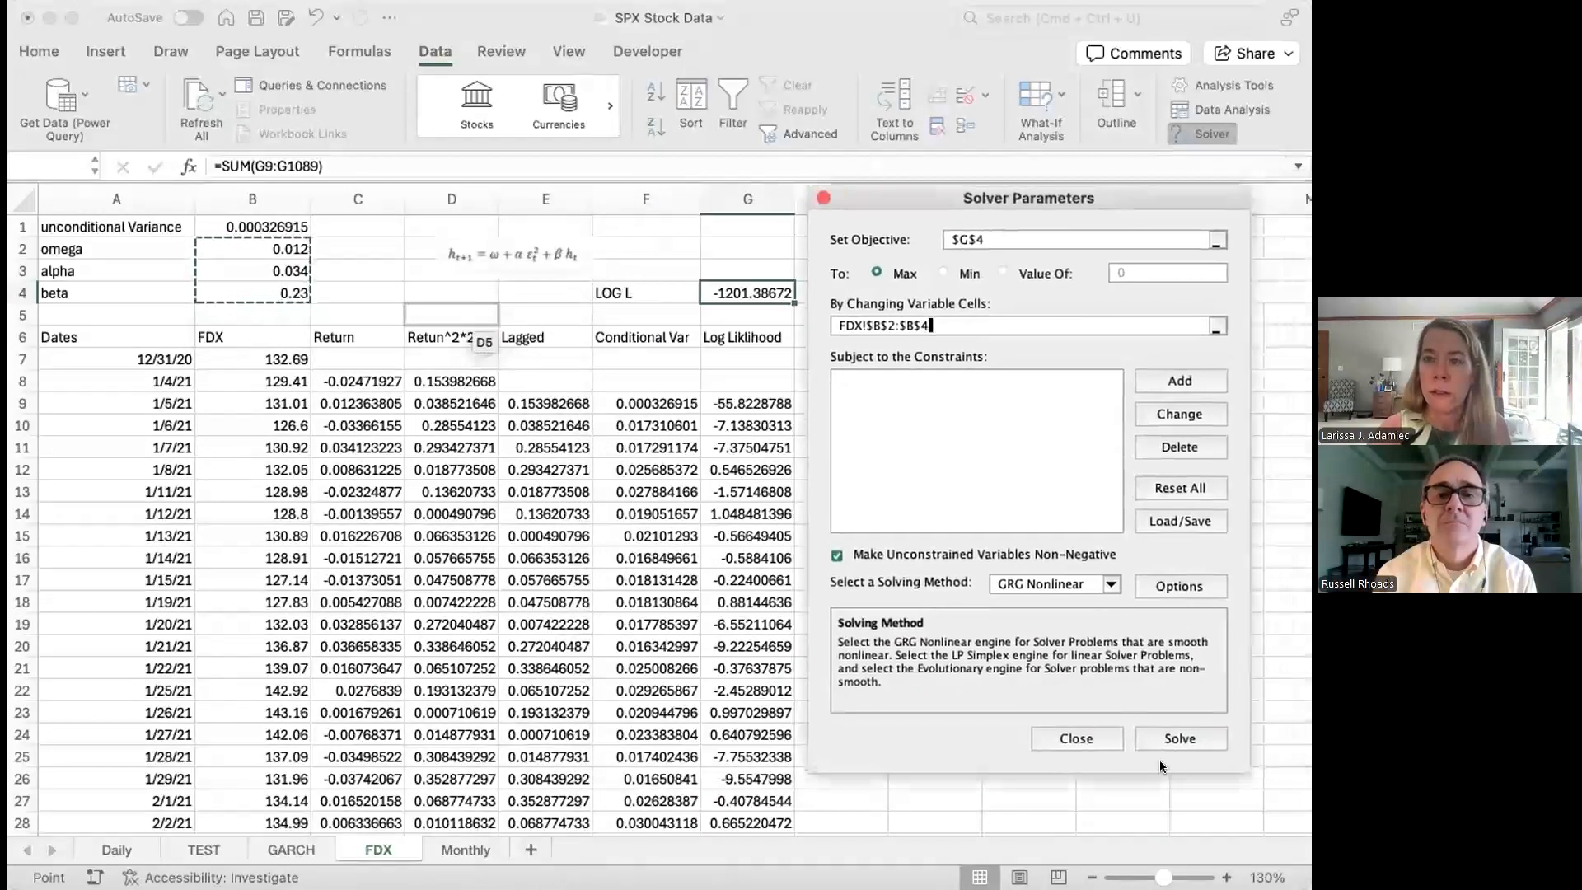
pyautogui.click(1166, 736)
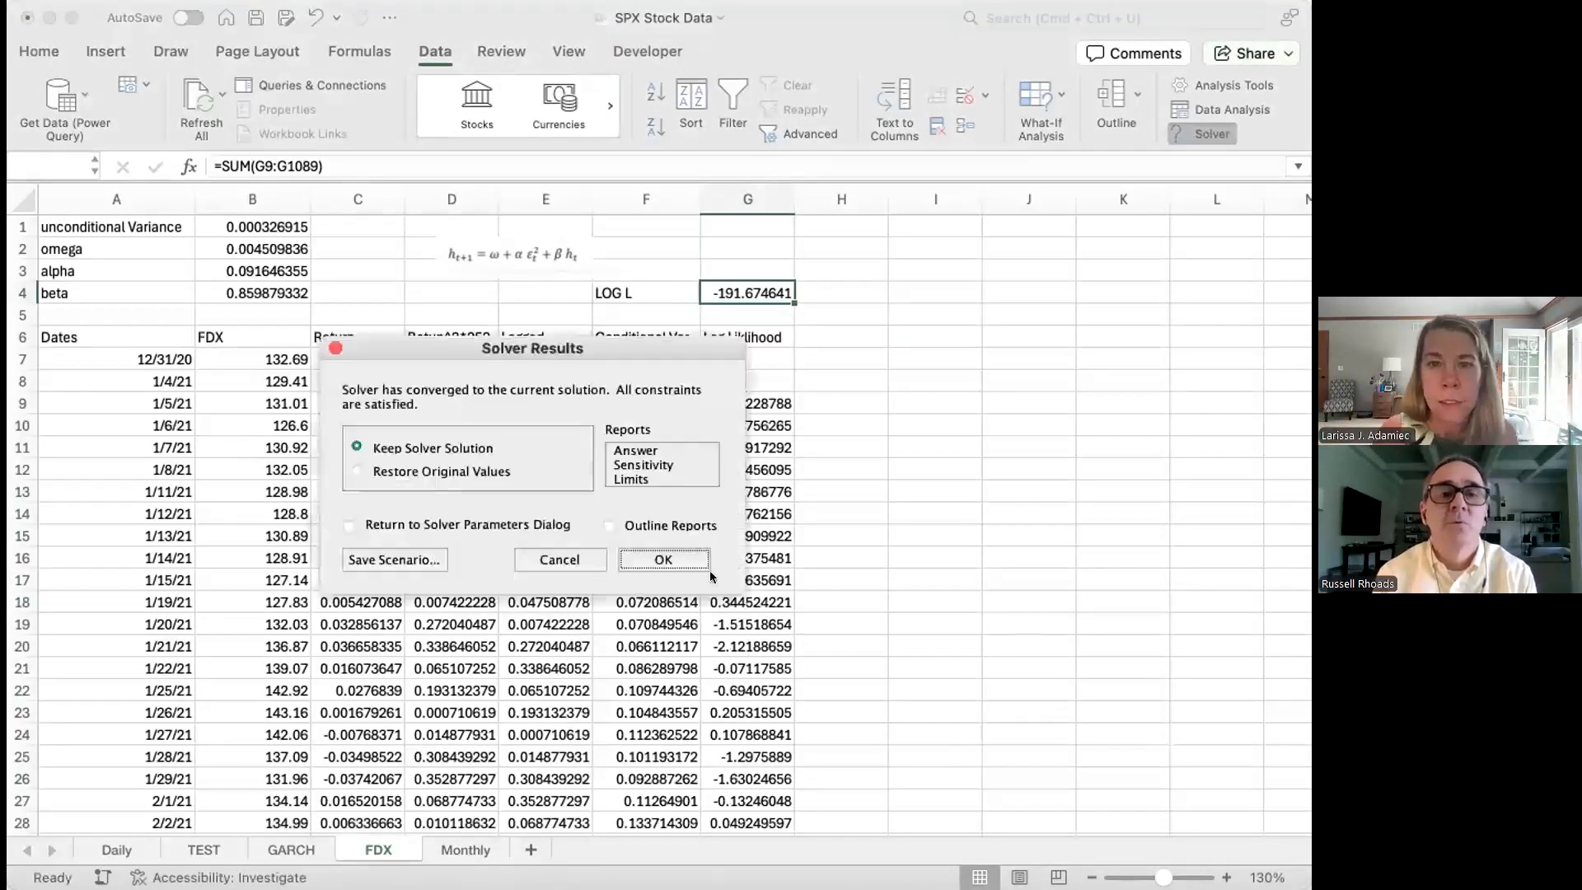
pyautogui.click(664, 559)
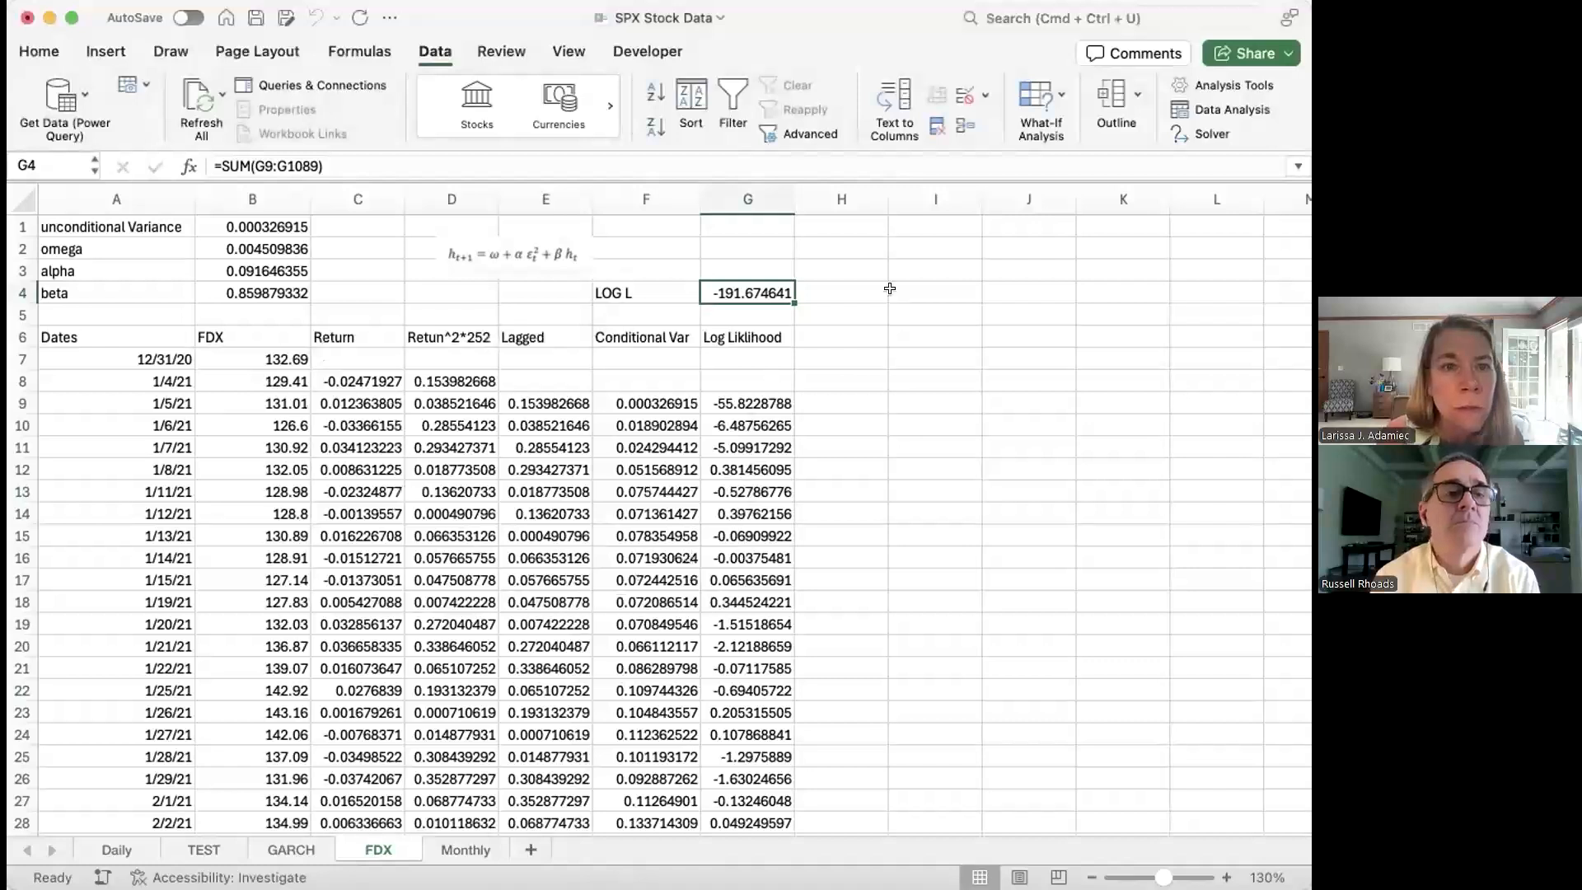